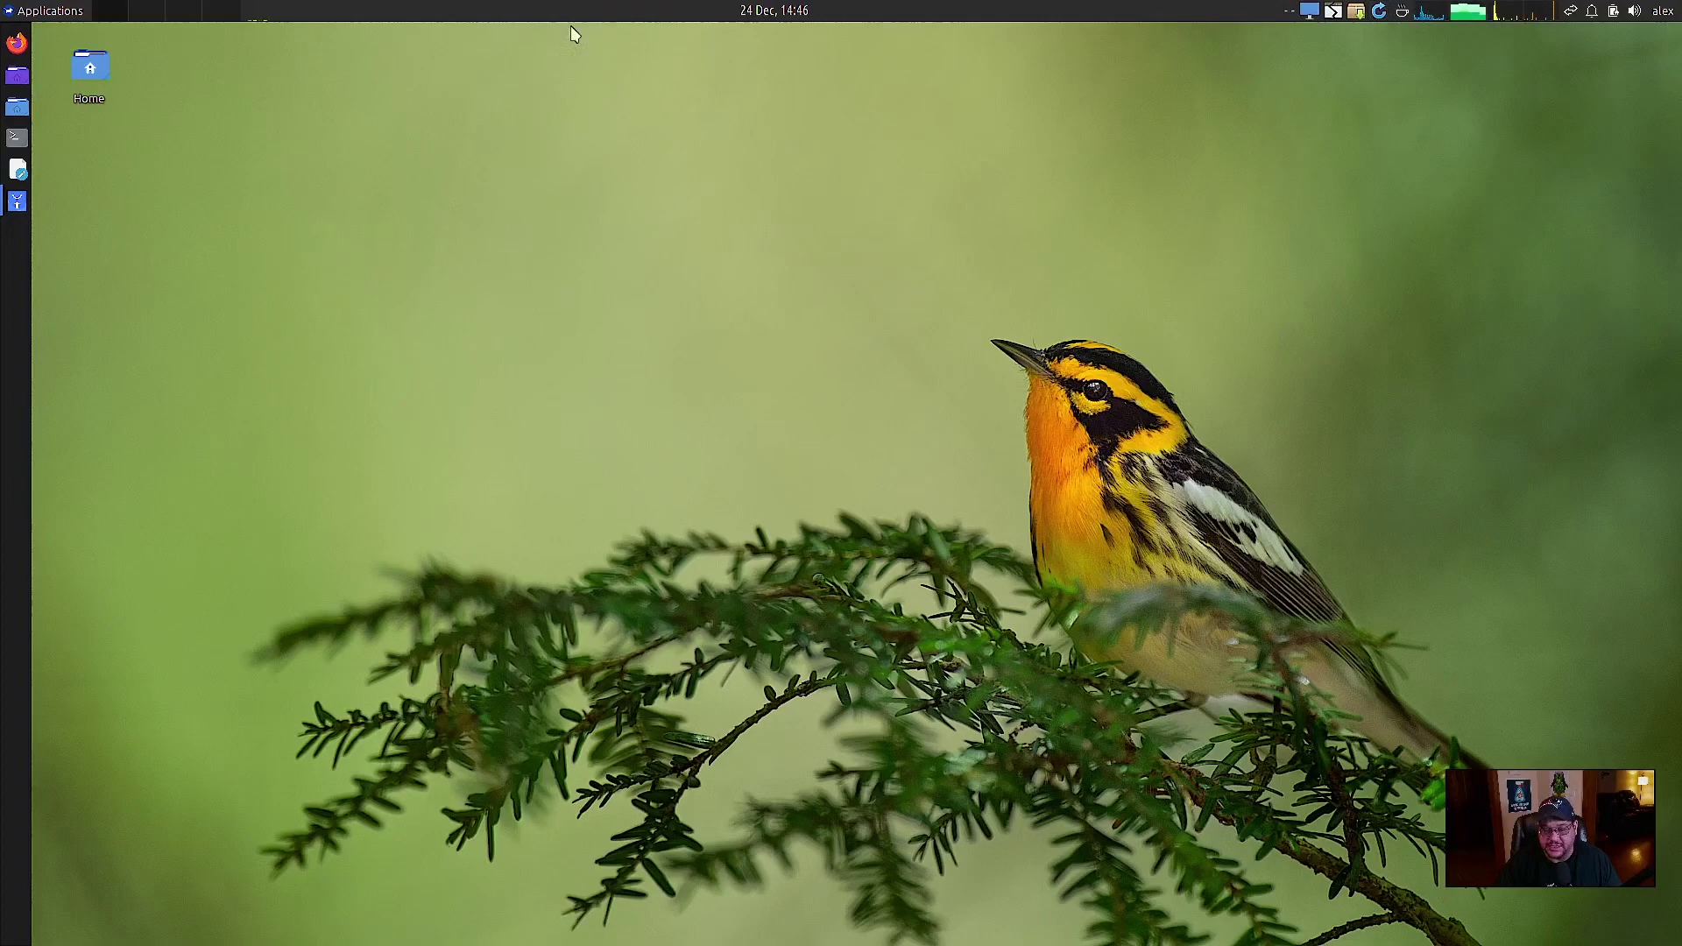
Launch Firefox from the dock and search Google for 'zinc os'
{"action": "left_click", "coordinate": [27, 10]}
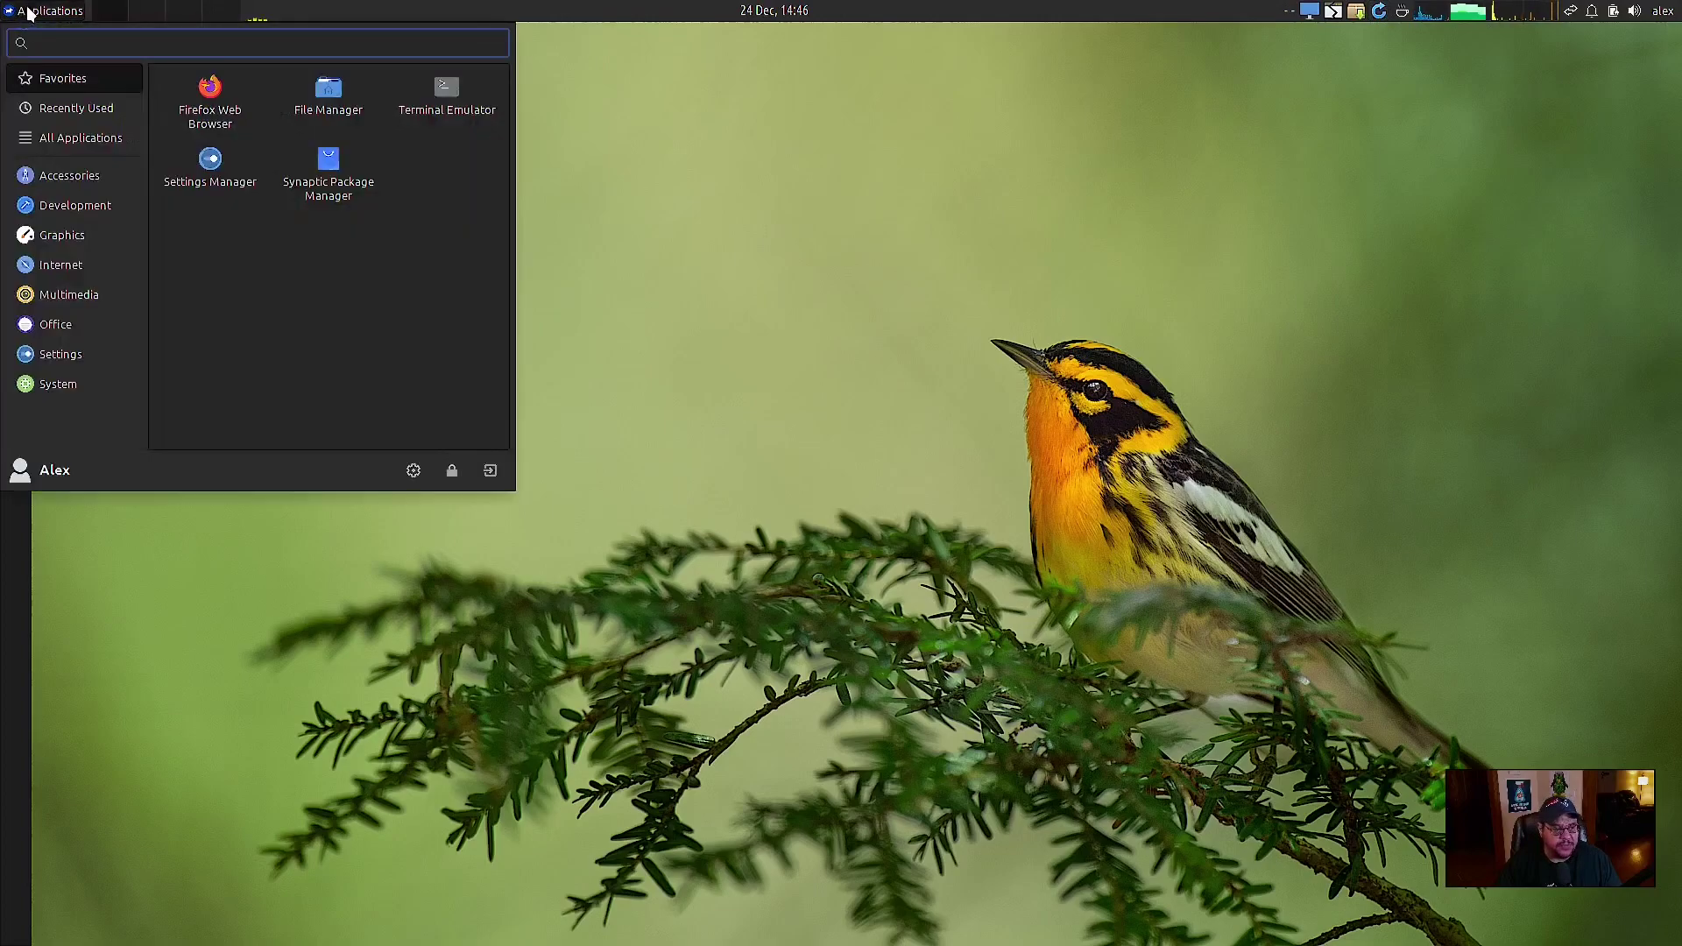
{"action": "left_click", "coordinate": [26, 10]}
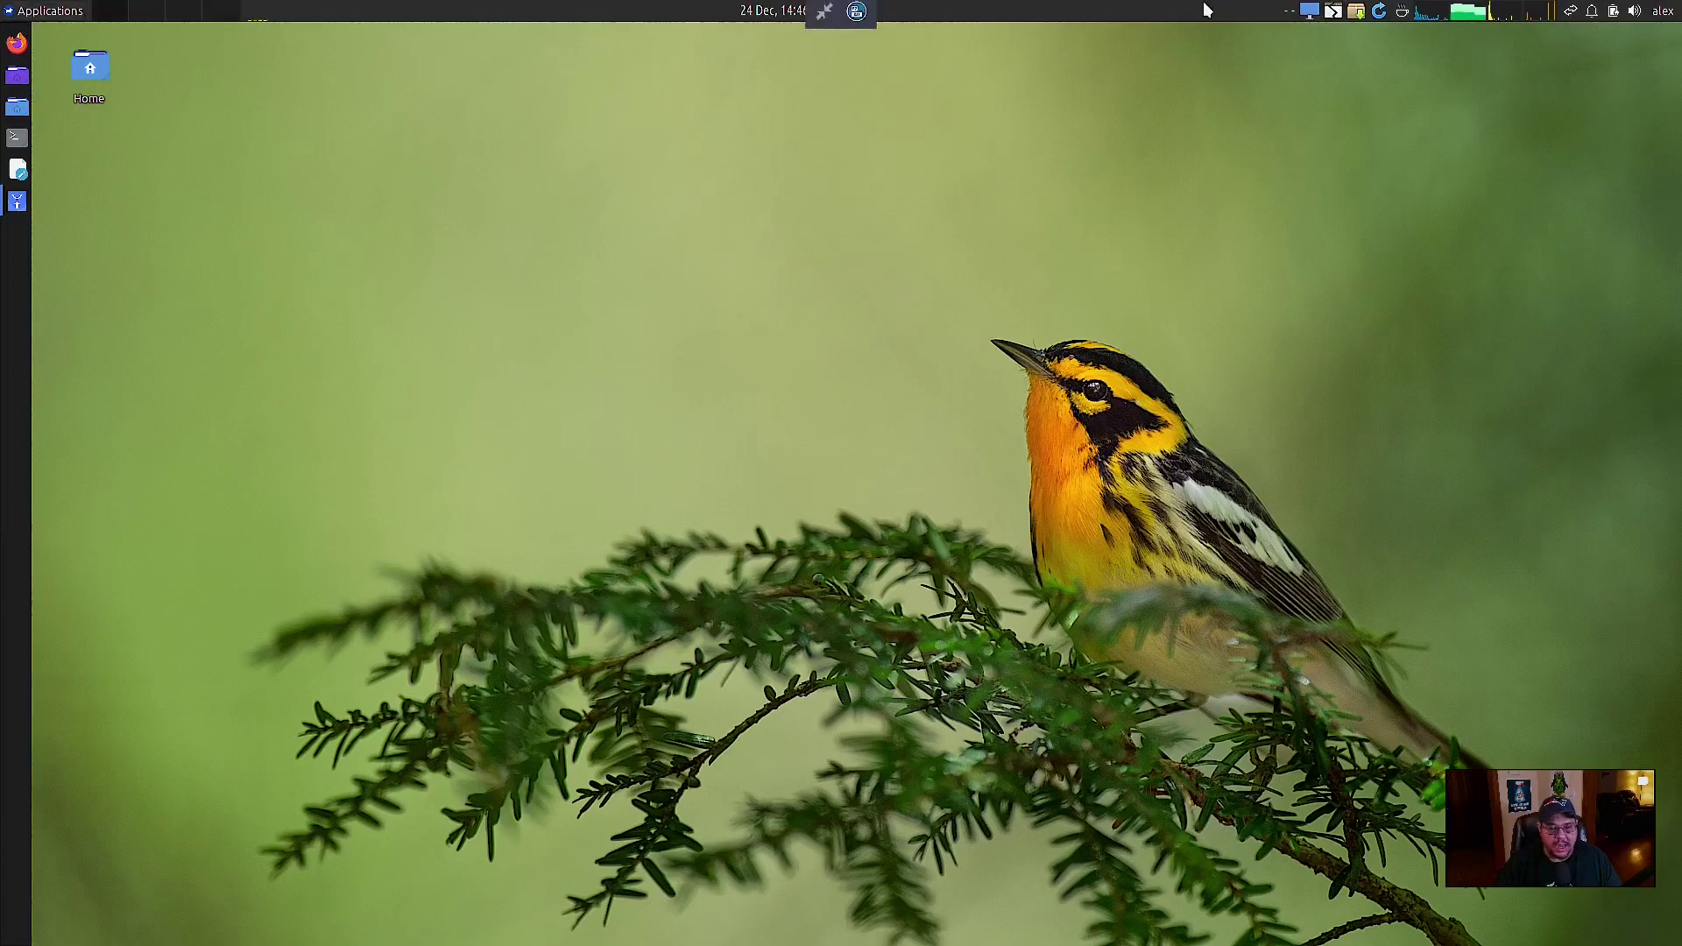
{"action": "left_click", "coordinate": [20, 42]}
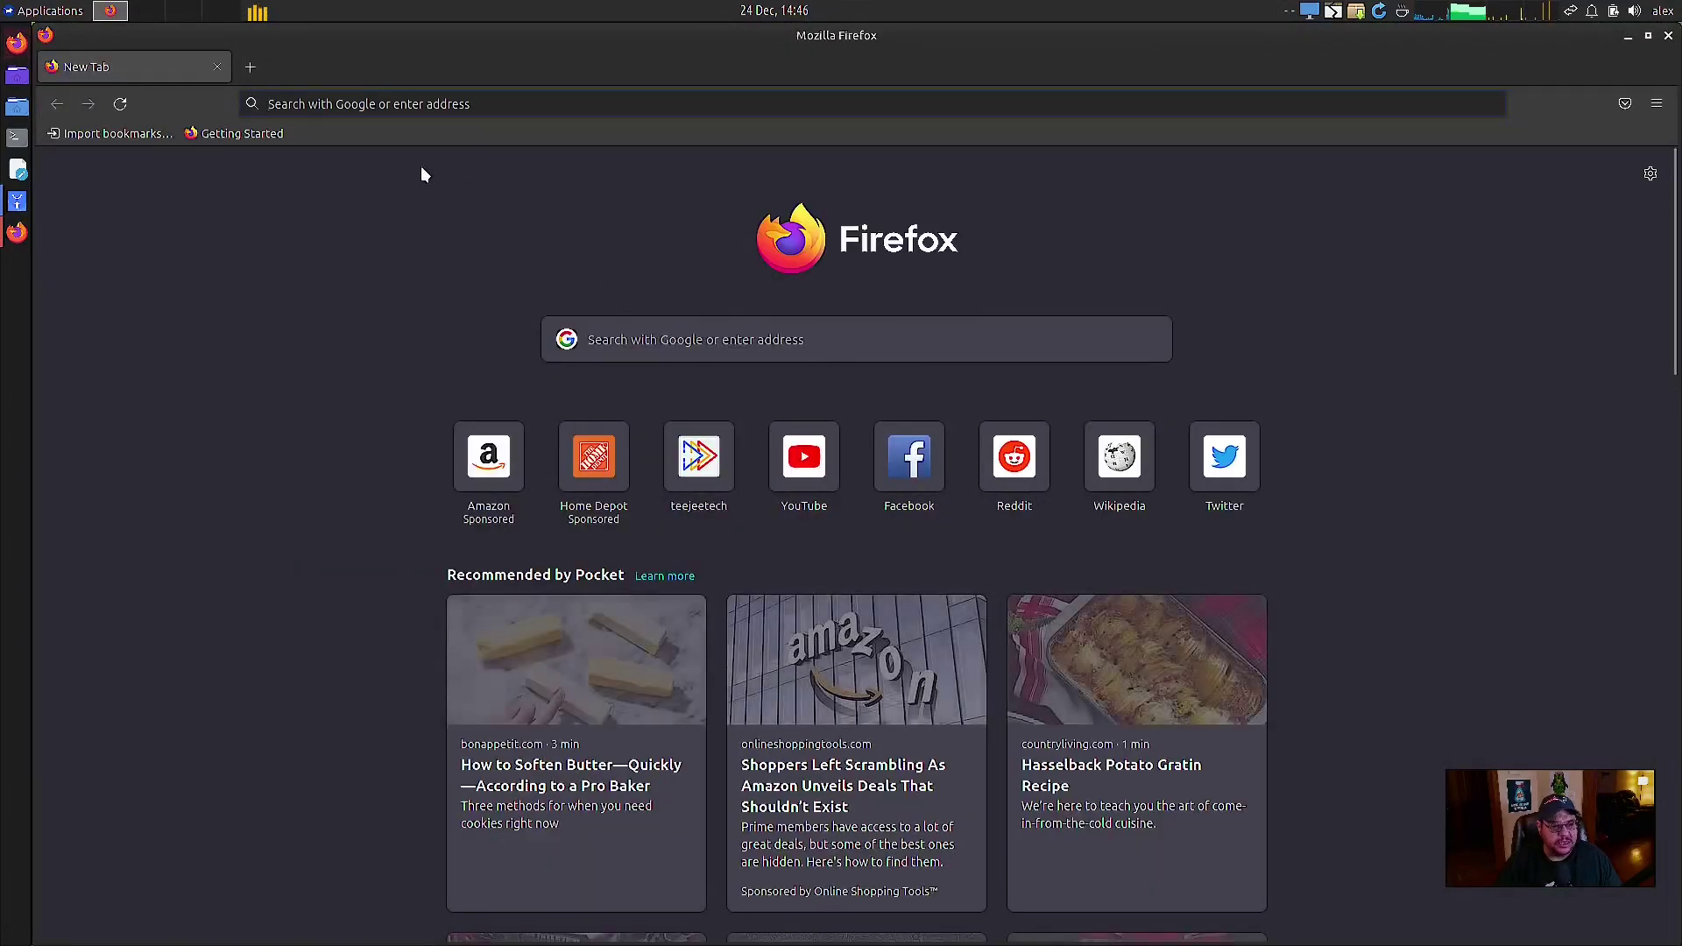
{"action": "left_click", "coordinate": [626, 342]}
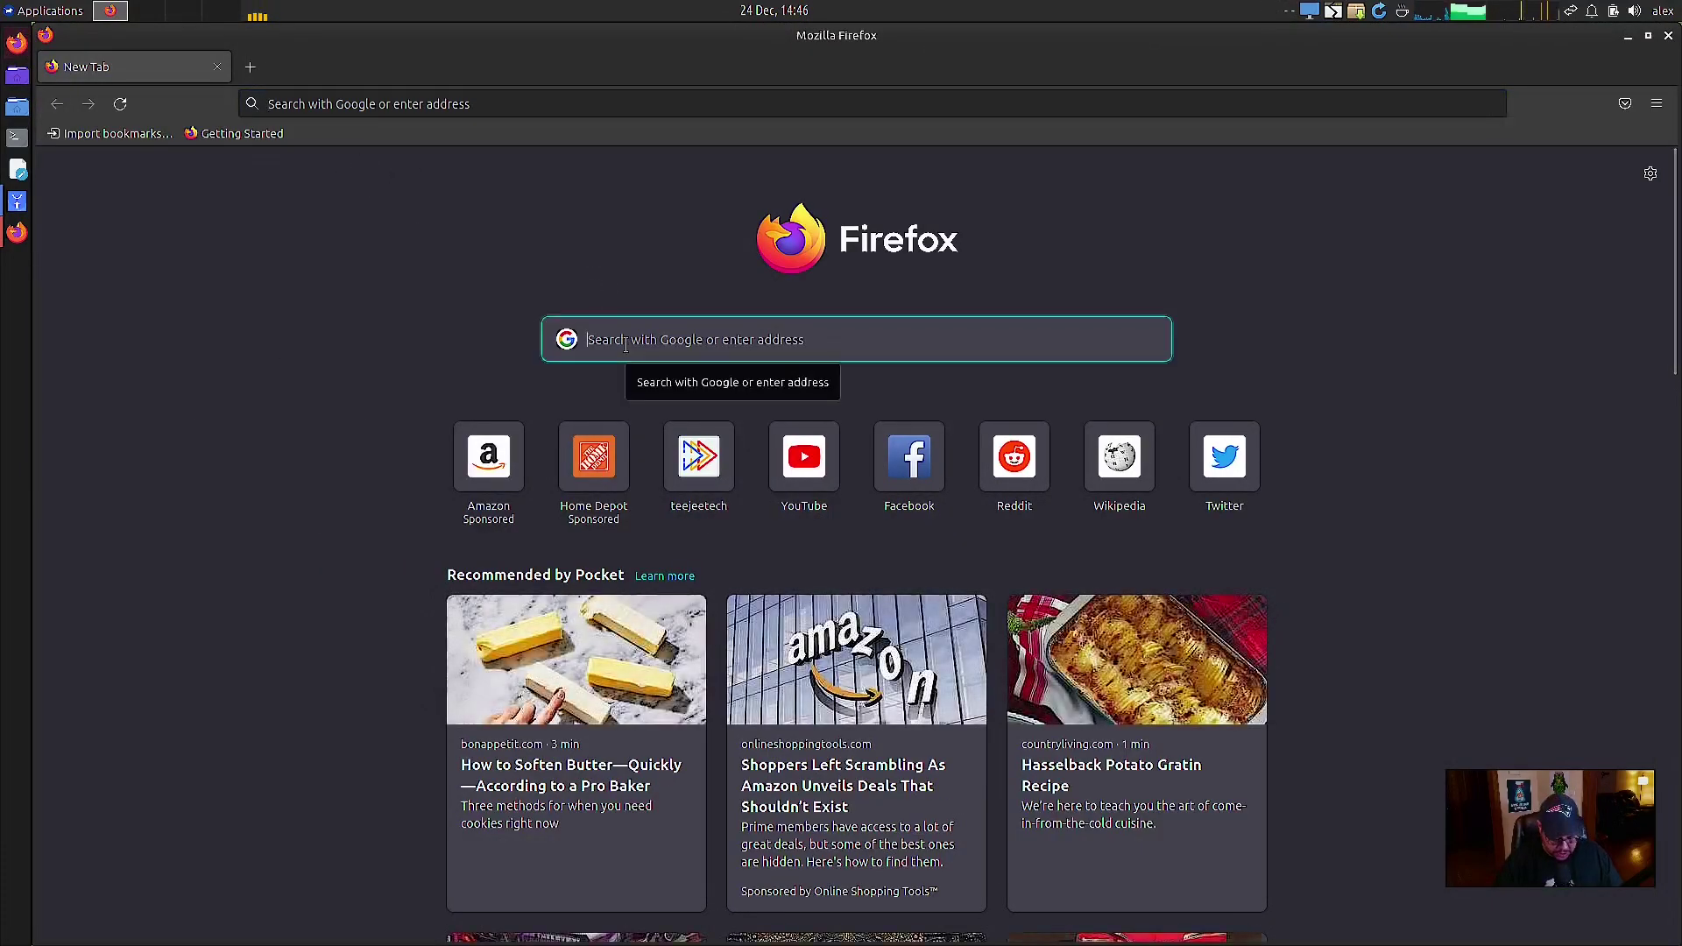
{"action": "type", "text": "zin"}
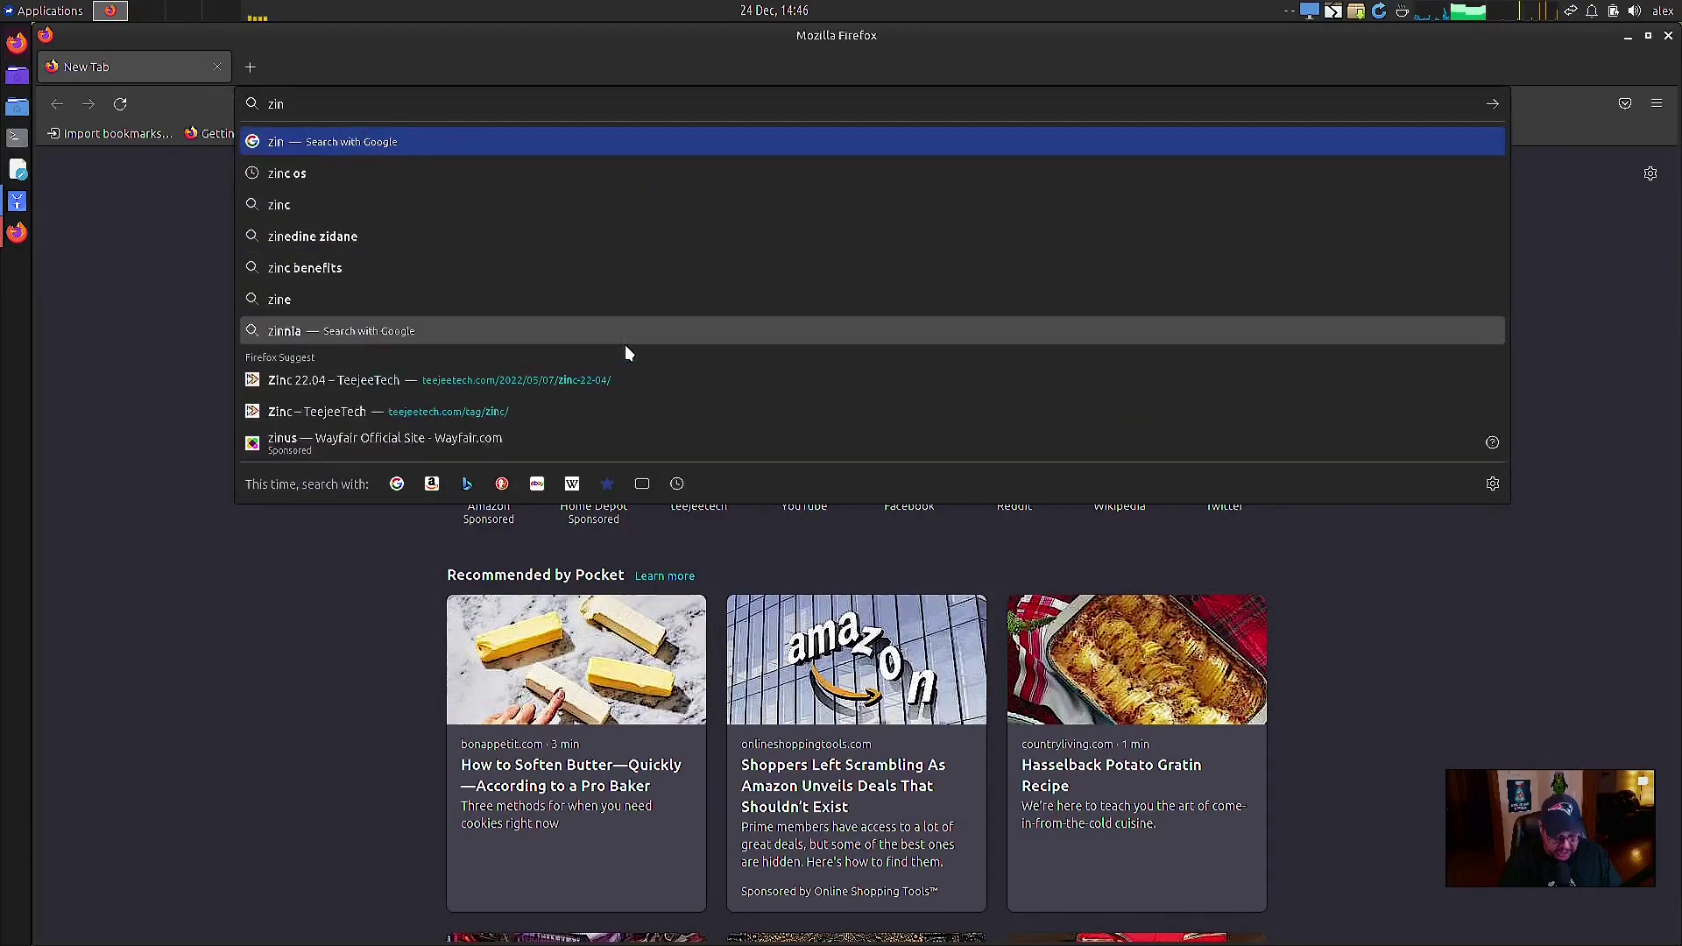
{"action": "type", "text": "c os"}
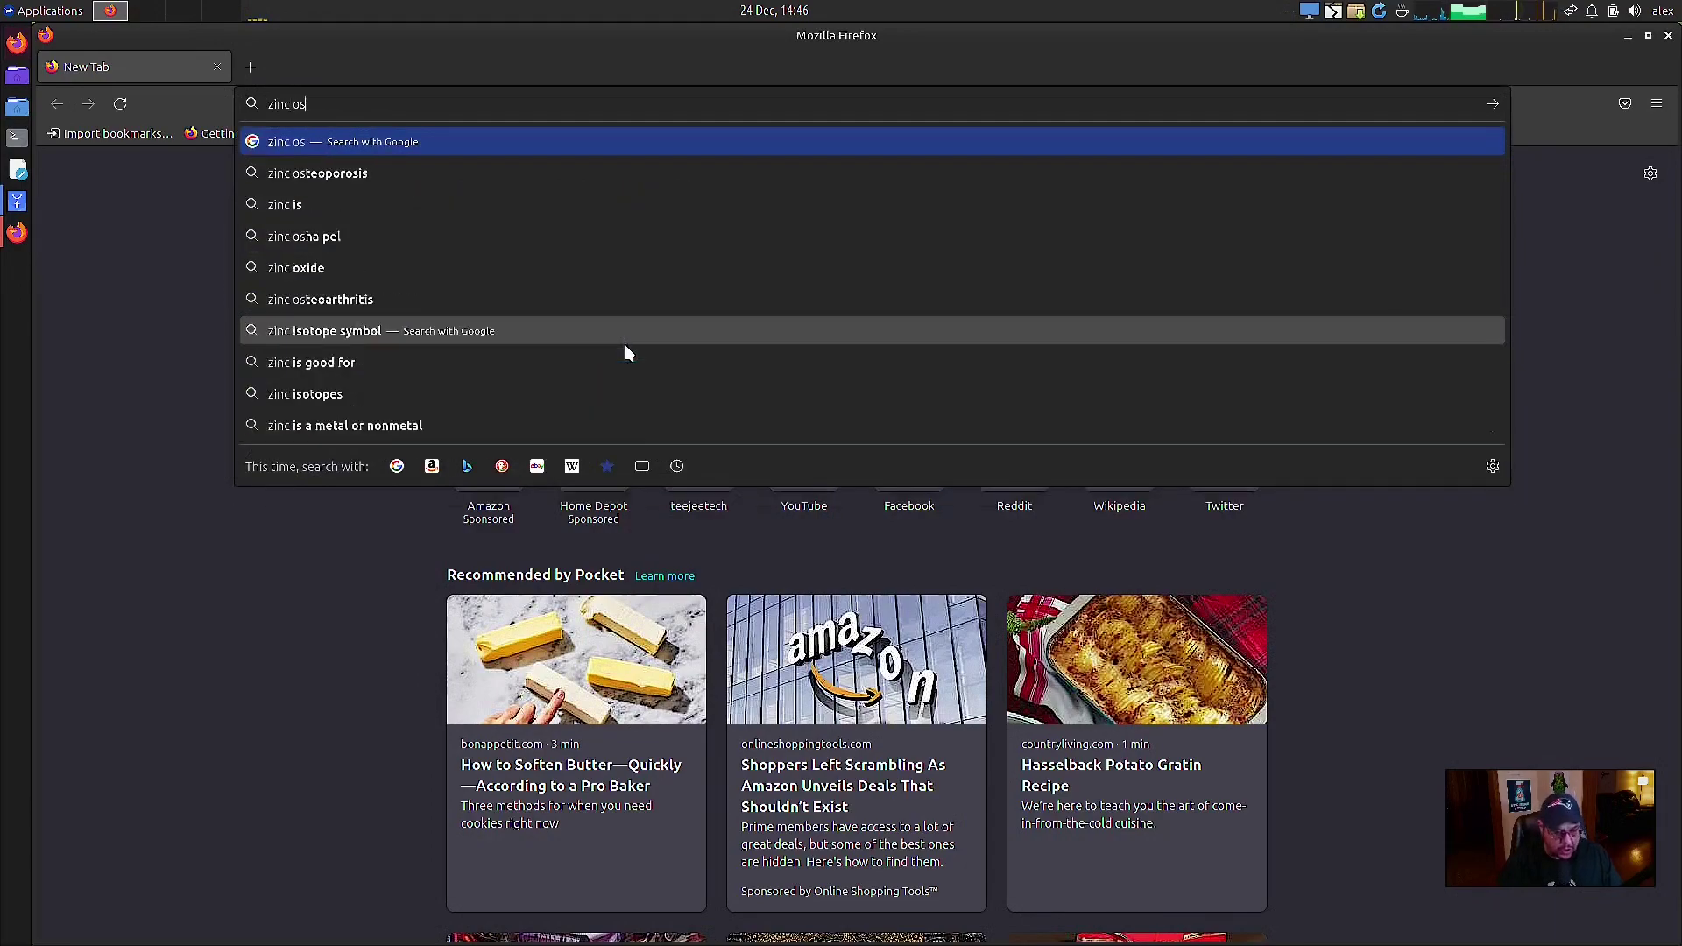
{"action": "key", "text": "Return"}
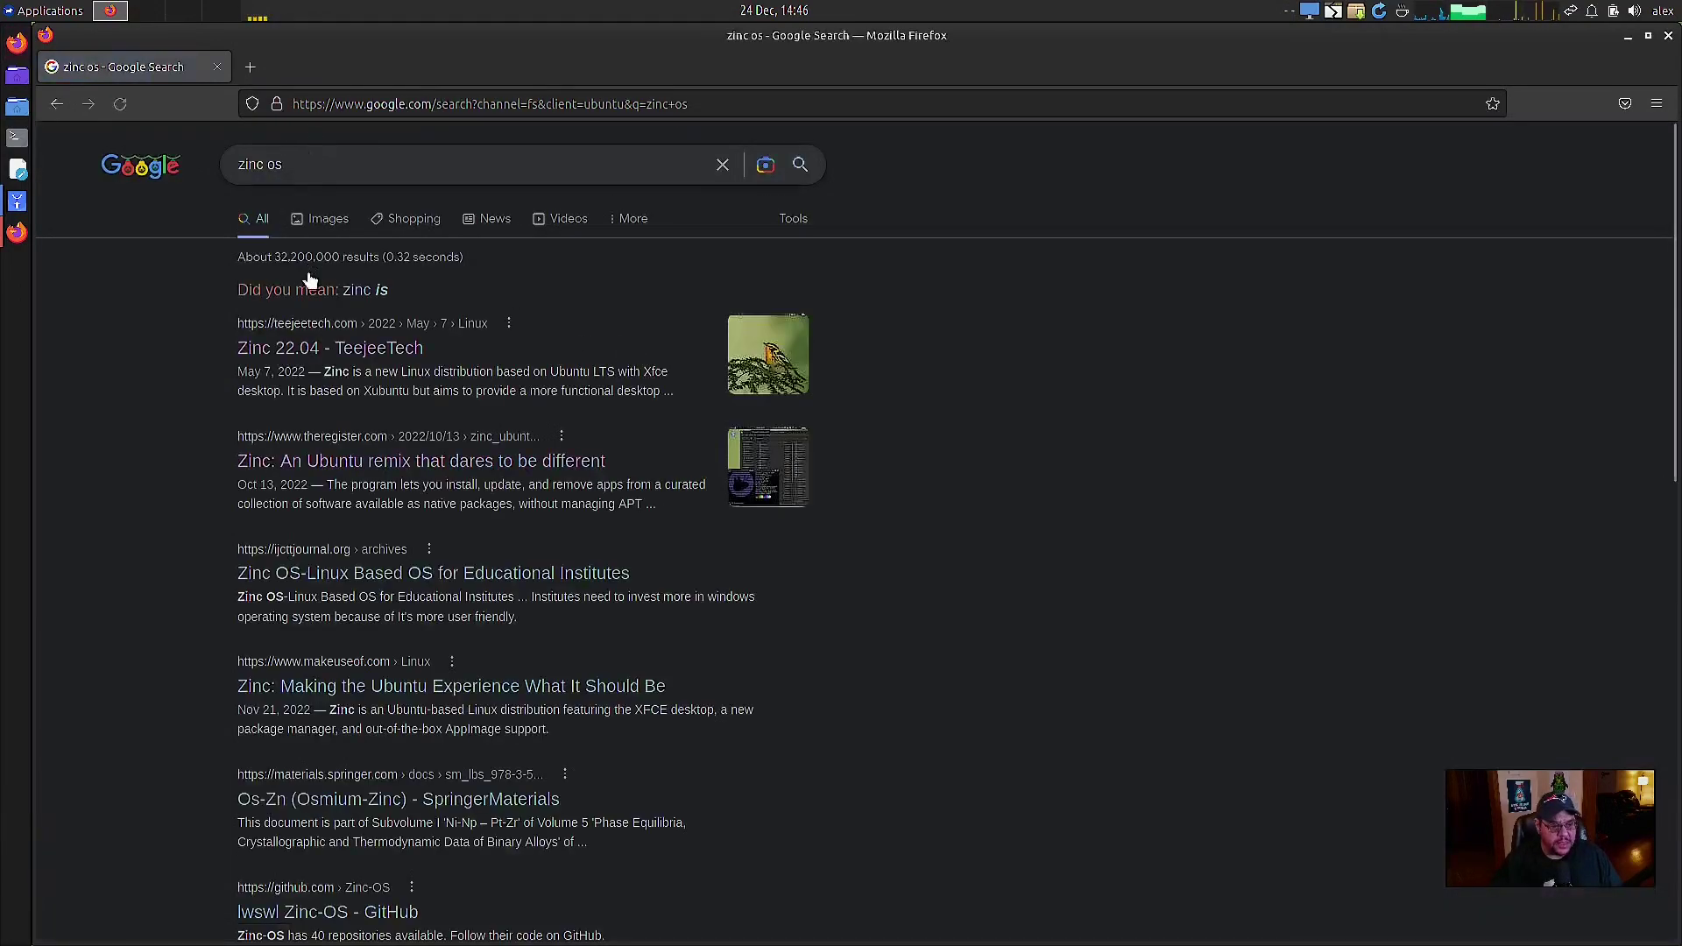
Open the TeejeeTech Zinc 22.04 article and read through Features, Video, Download, Update and Donate sections
{"action": "left_click", "coordinate": [307, 350]}
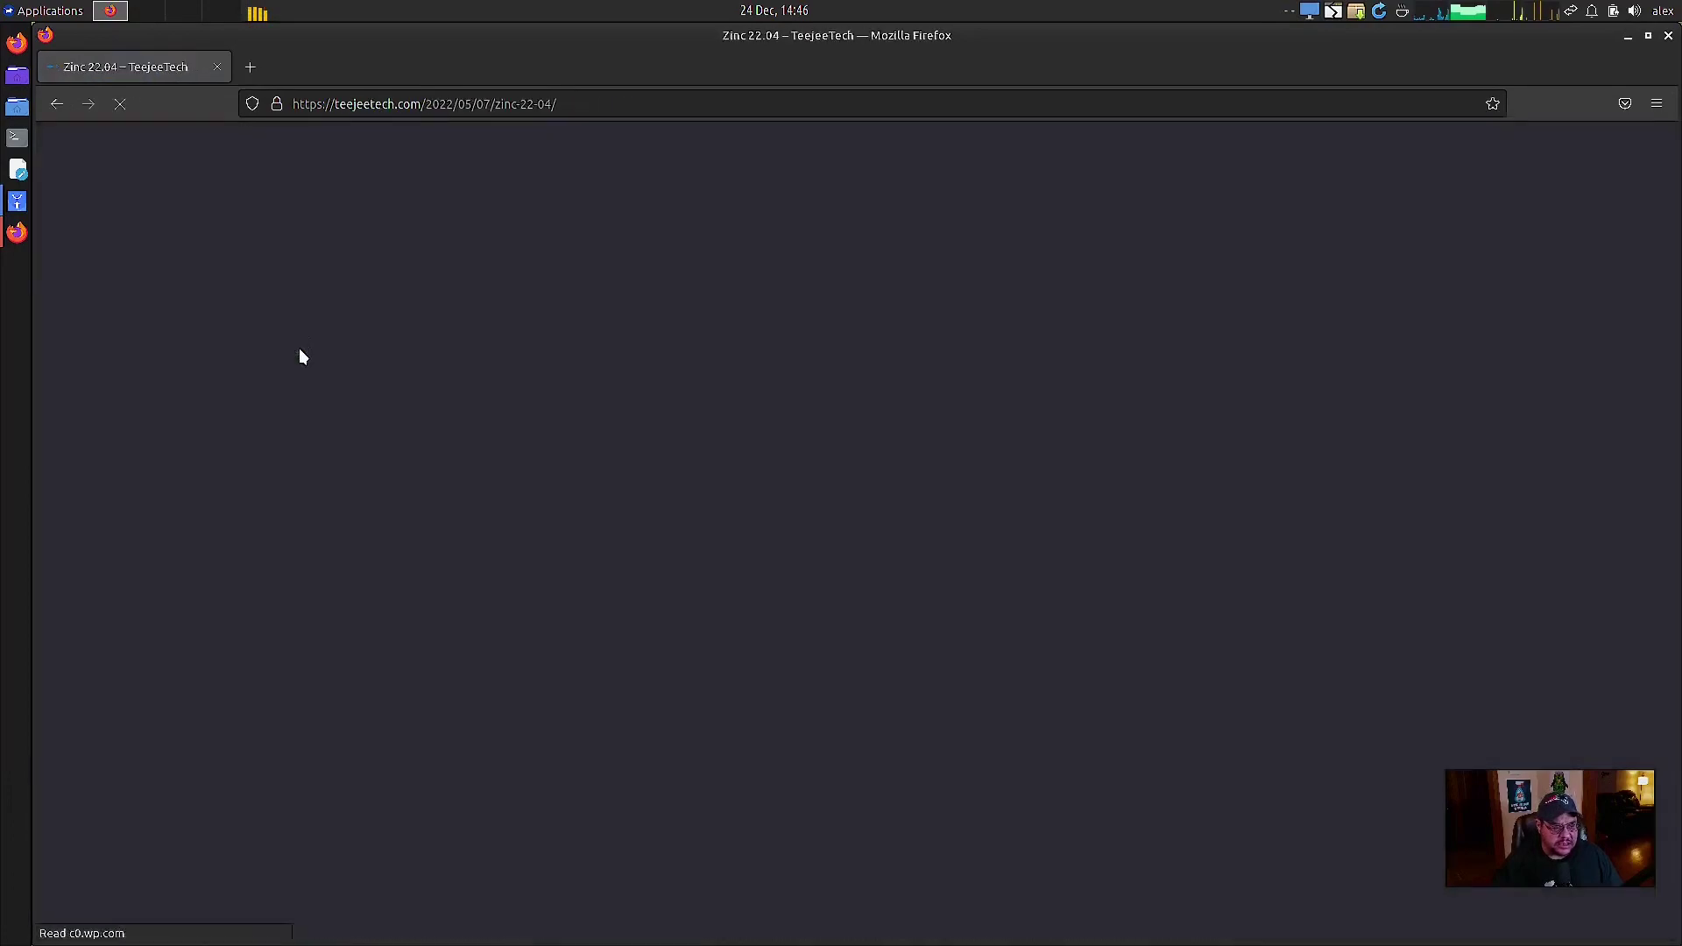
{"action": "scroll", "coordinate": [674, 355], "scroll_direction": "down", "scroll_amount": 4}
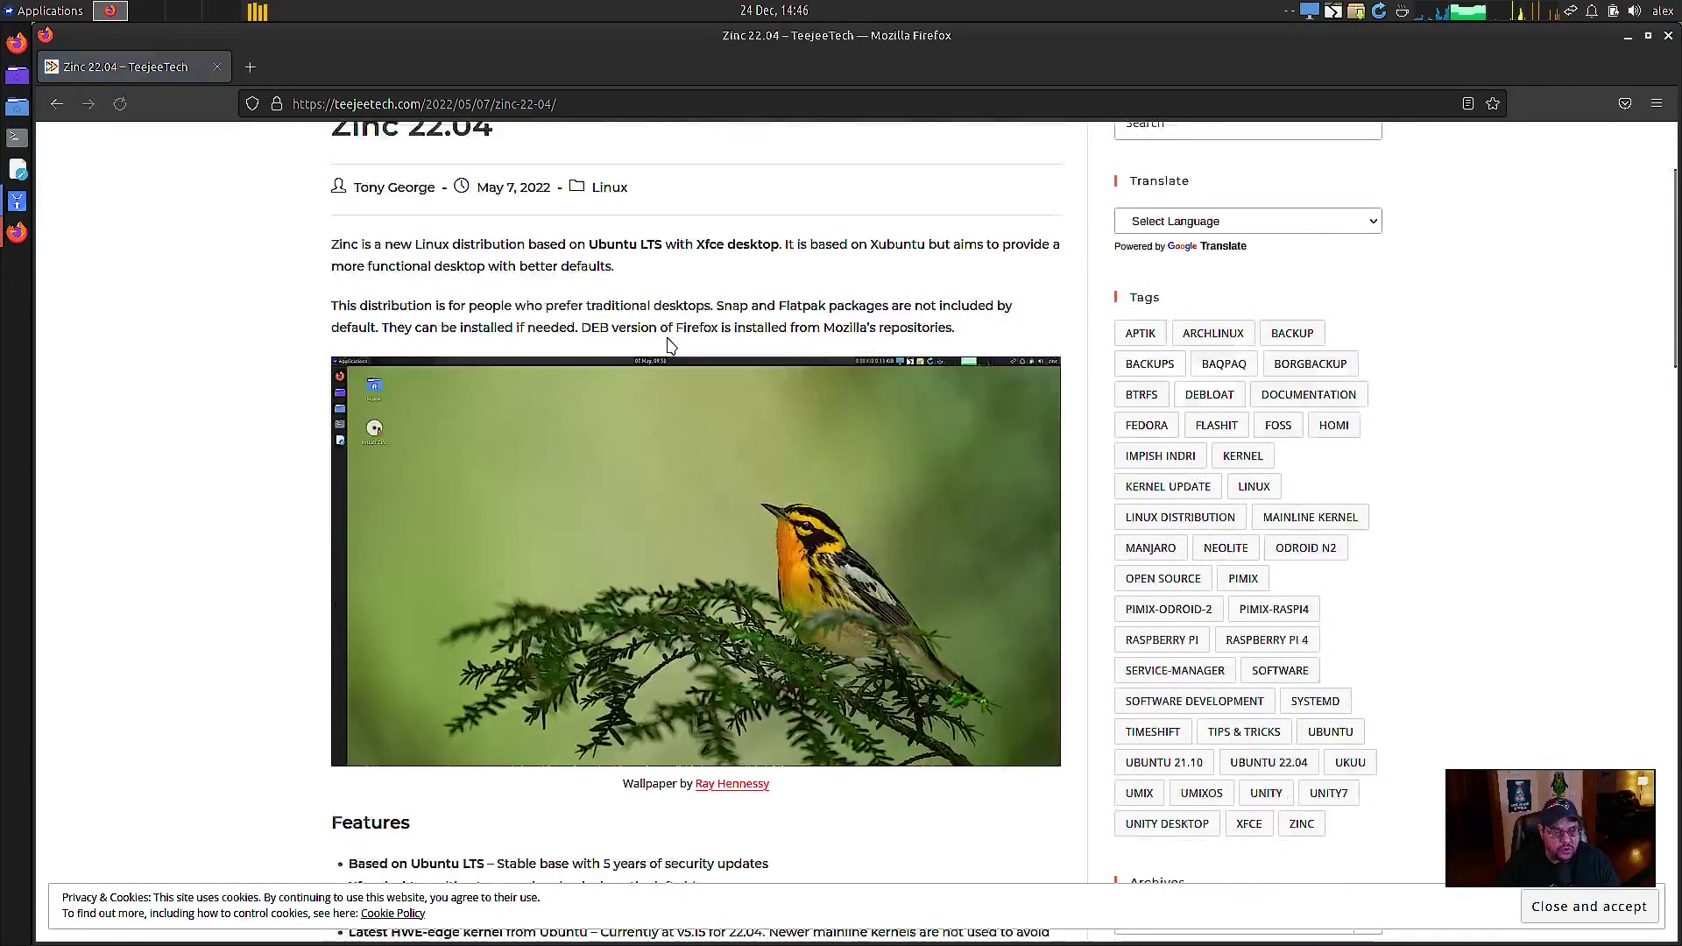
{"action": "scroll", "coordinate": [666, 338], "scroll_direction": "down", "scroll_amount": 3}
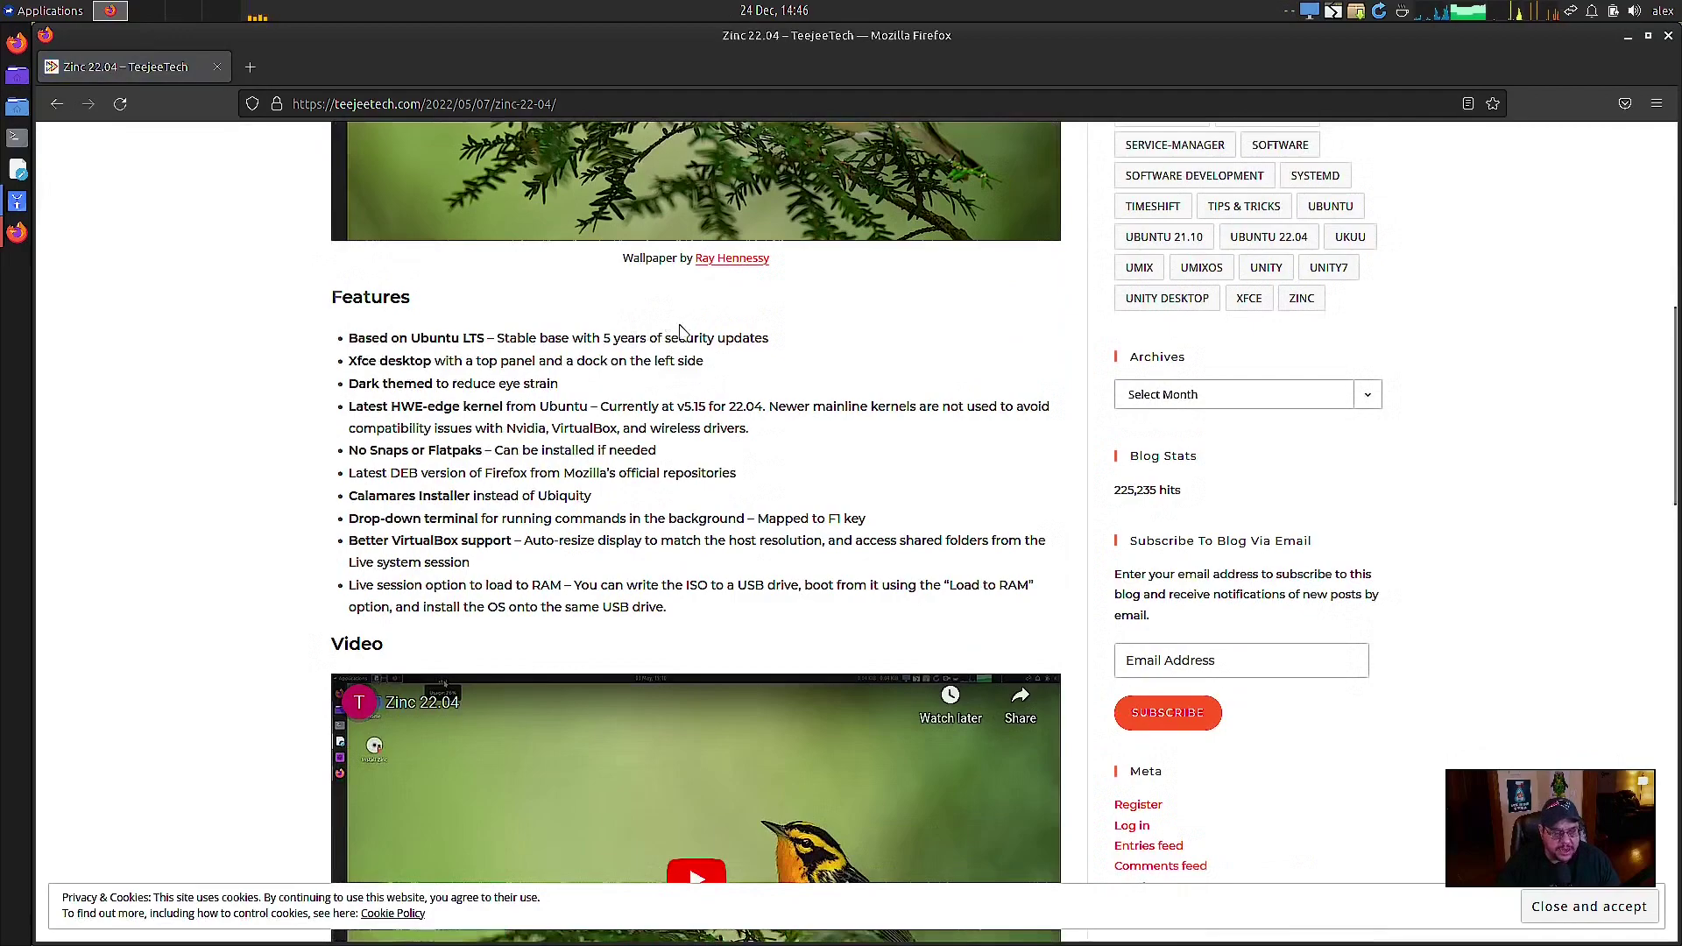
{"action": "scroll", "coordinate": [684, 333], "scroll_direction": "up", "scroll_amount": 8}
{"action": "scroll", "coordinate": [683, 333], "scroll_direction": "down", "scroll_amount": 5}
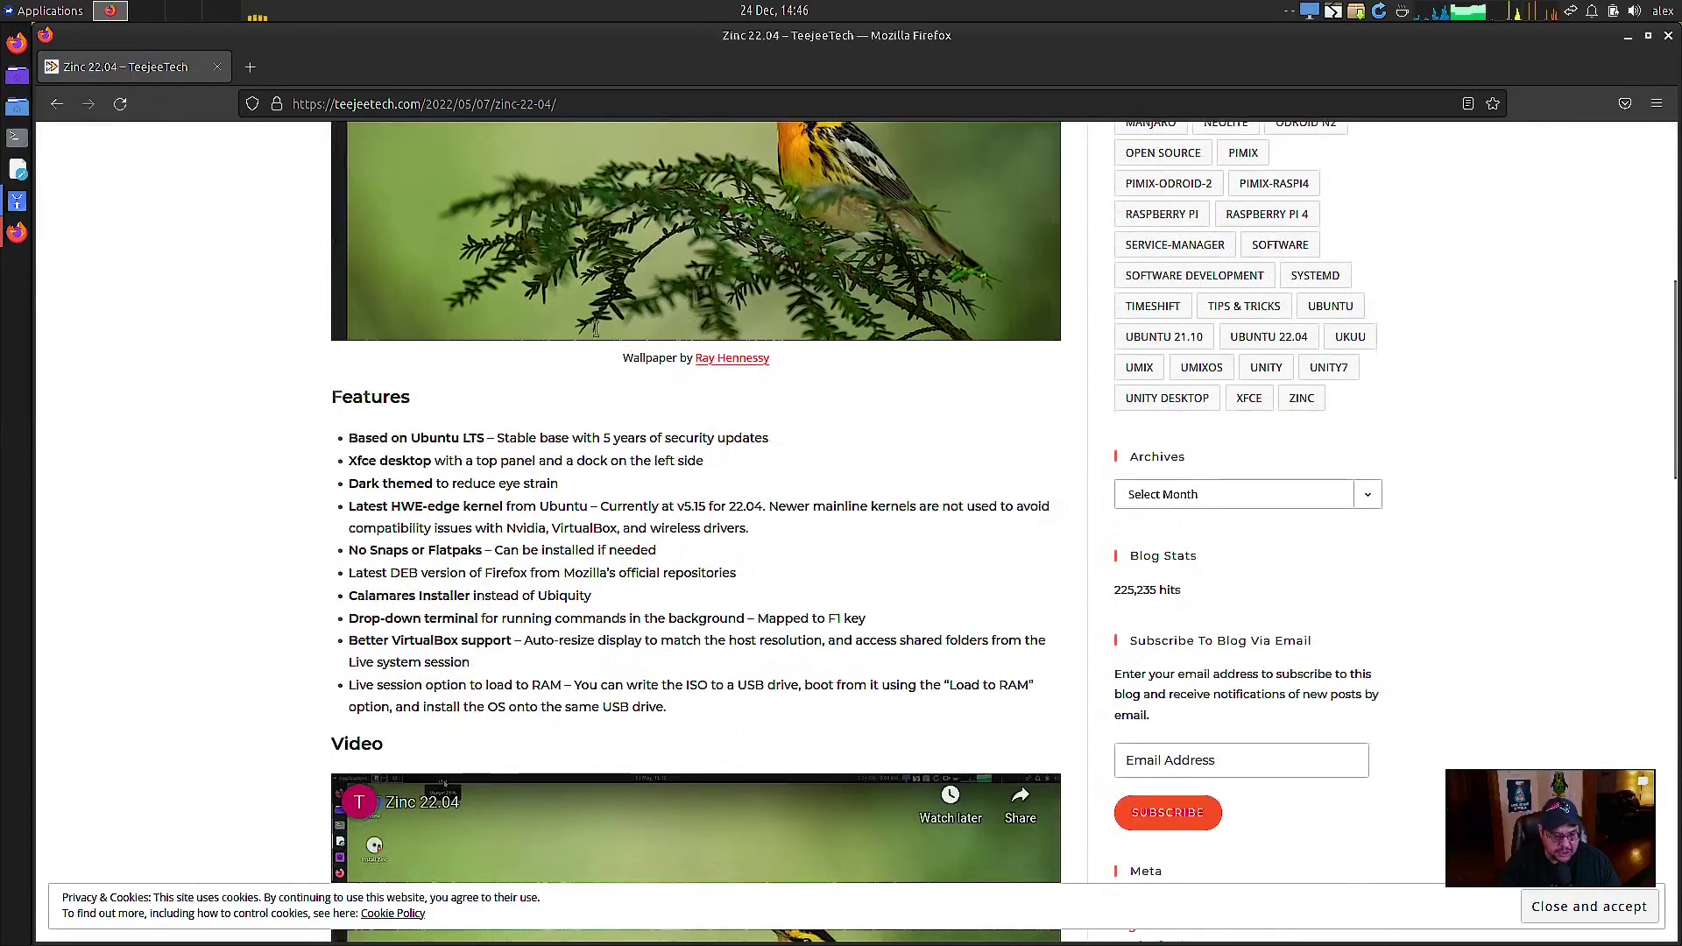
{"action": "scroll", "coordinate": [756, 510], "scroll_direction": "down", "scroll_amount": 5}
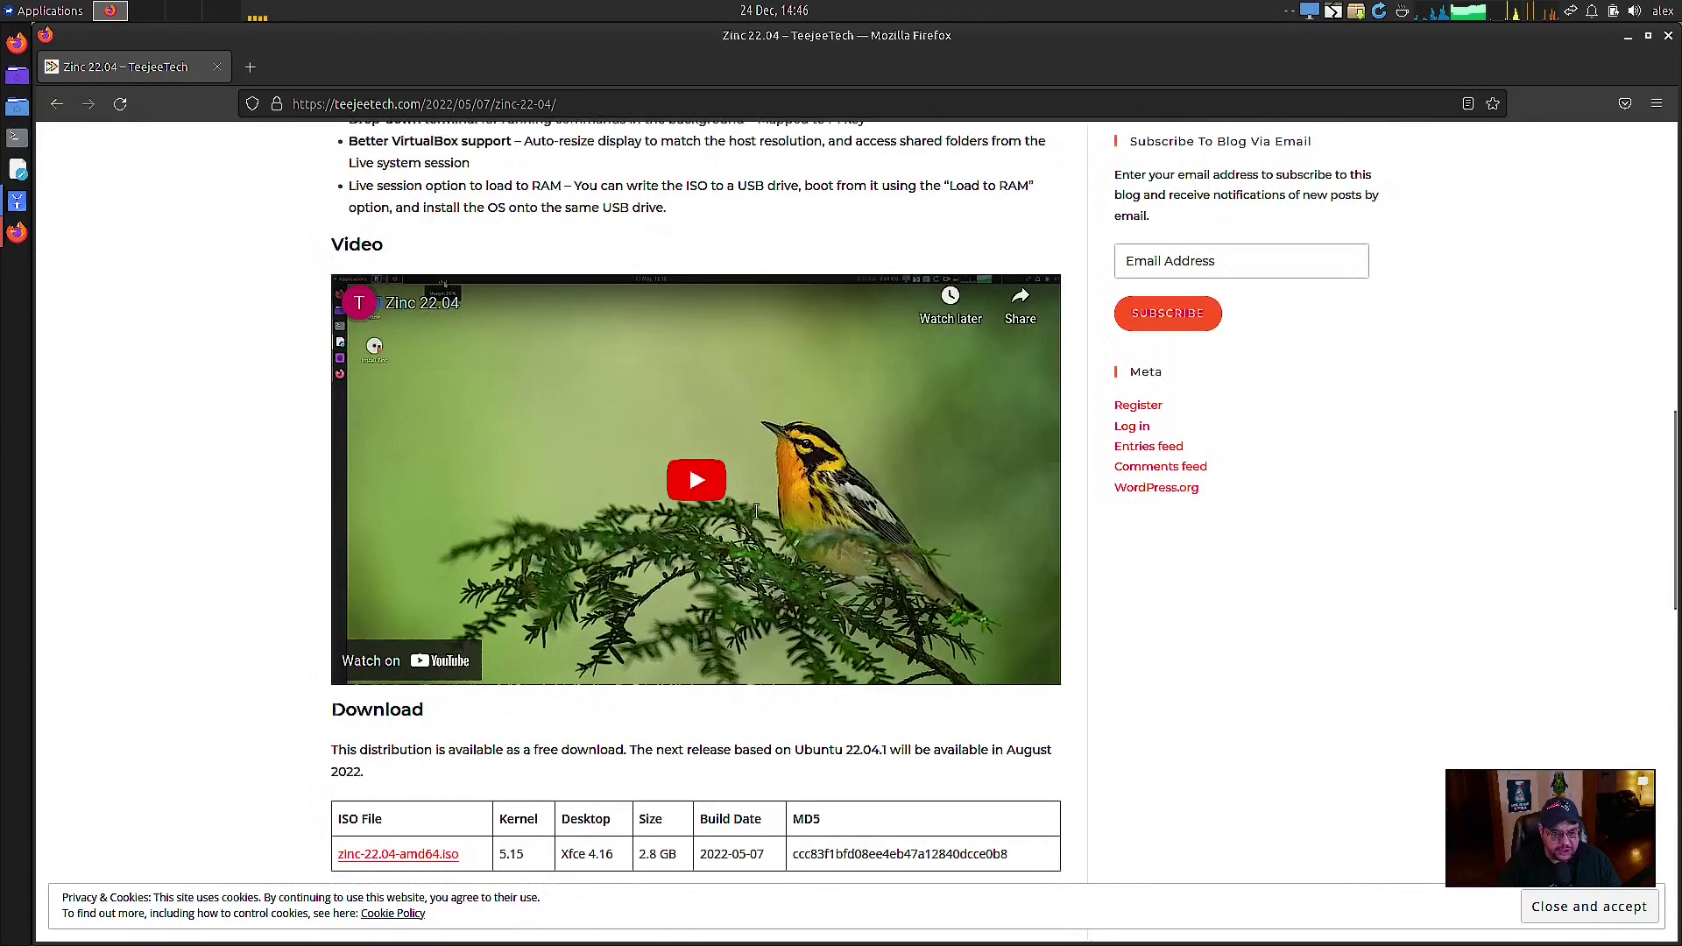
{"action": "scroll", "coordinate": [756, 511], "scroll_direction": "down", "scroll_amount": 3}
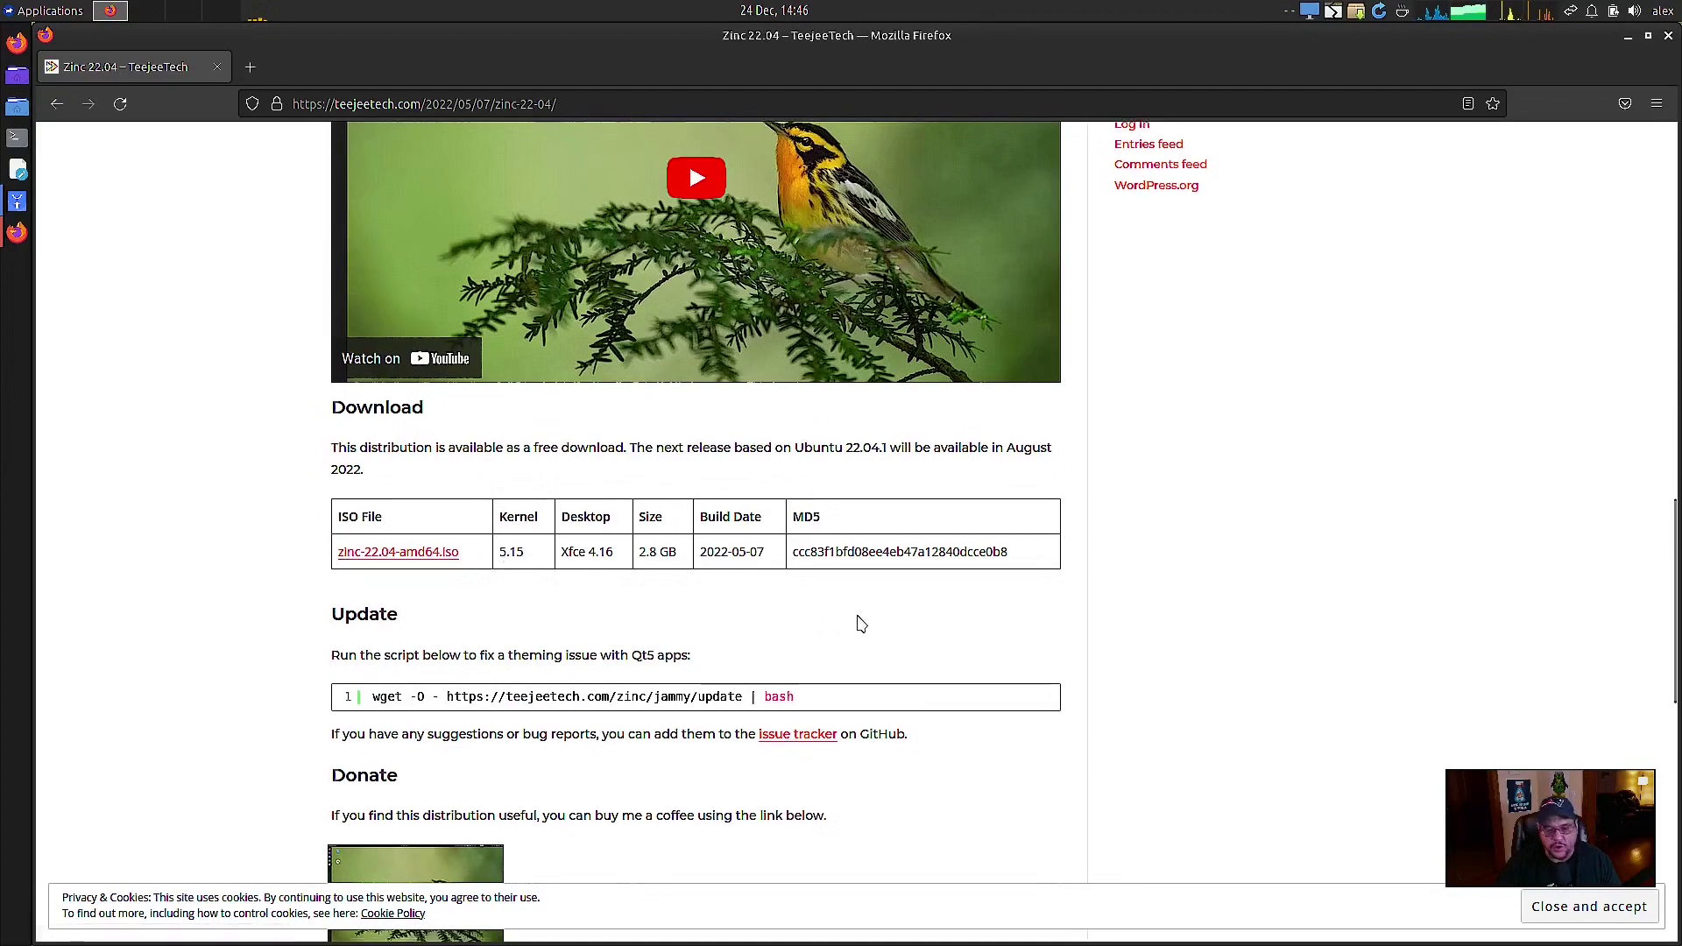
{"action": "scroll", "coordinate": [859, 622], "scroll_direction": "down", "scroll_amount": 1}
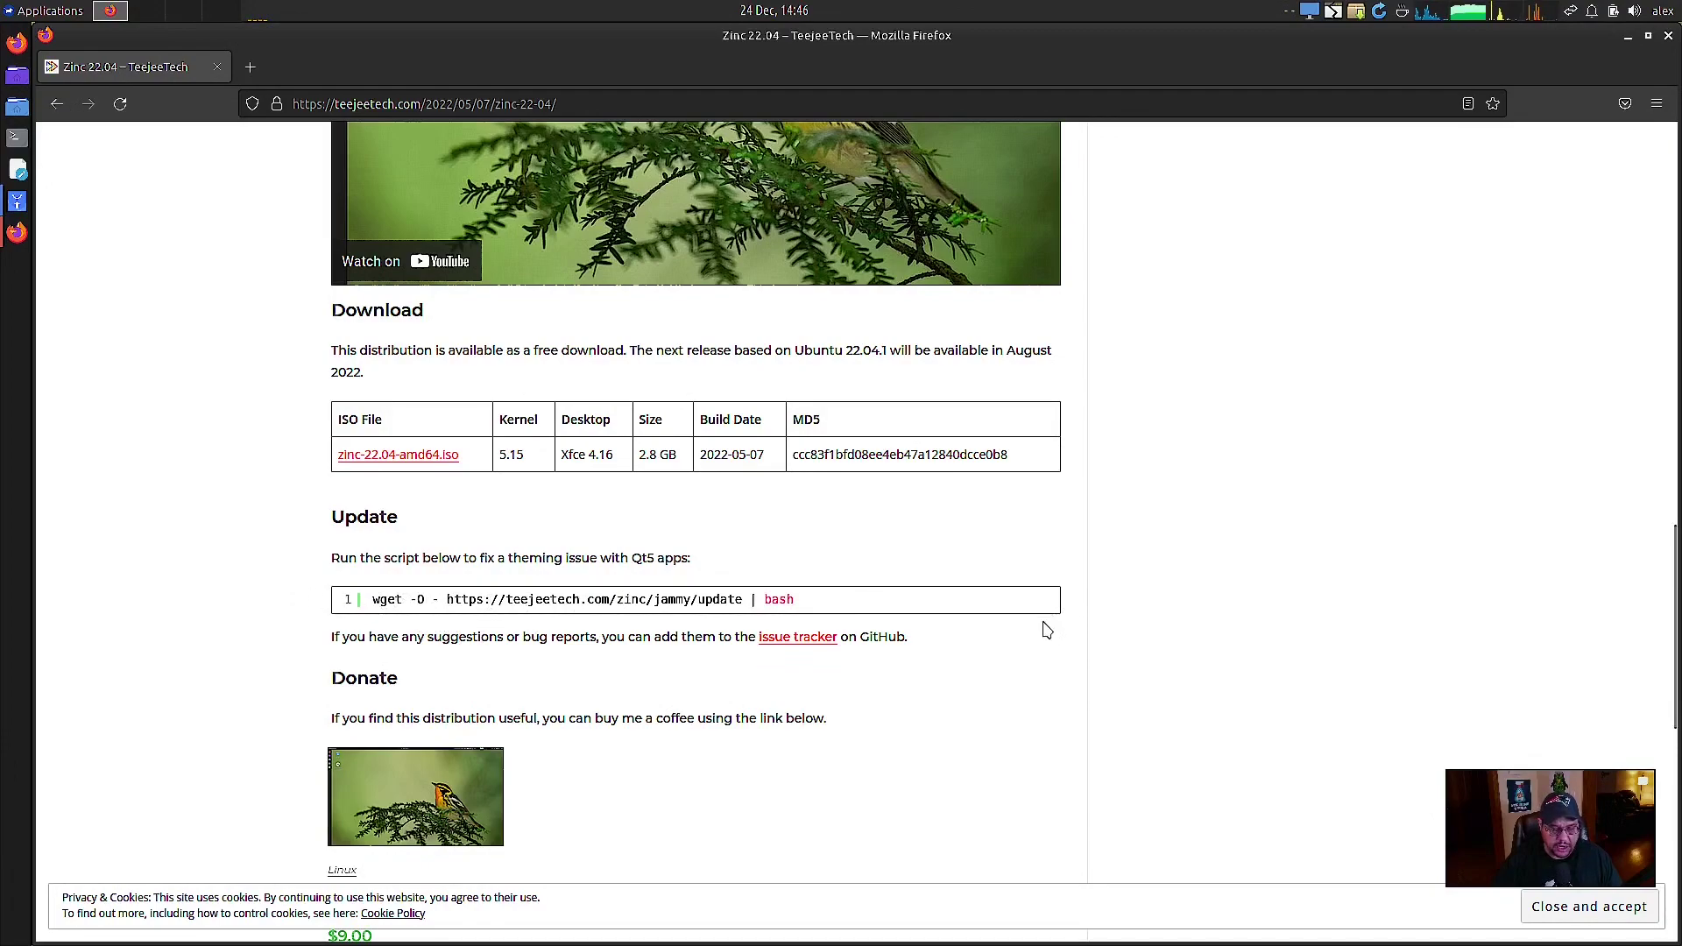
{"action": "scroll", "coordinate": [1045, 629], "scroll_direction": "down", "scroll_amount": 3}
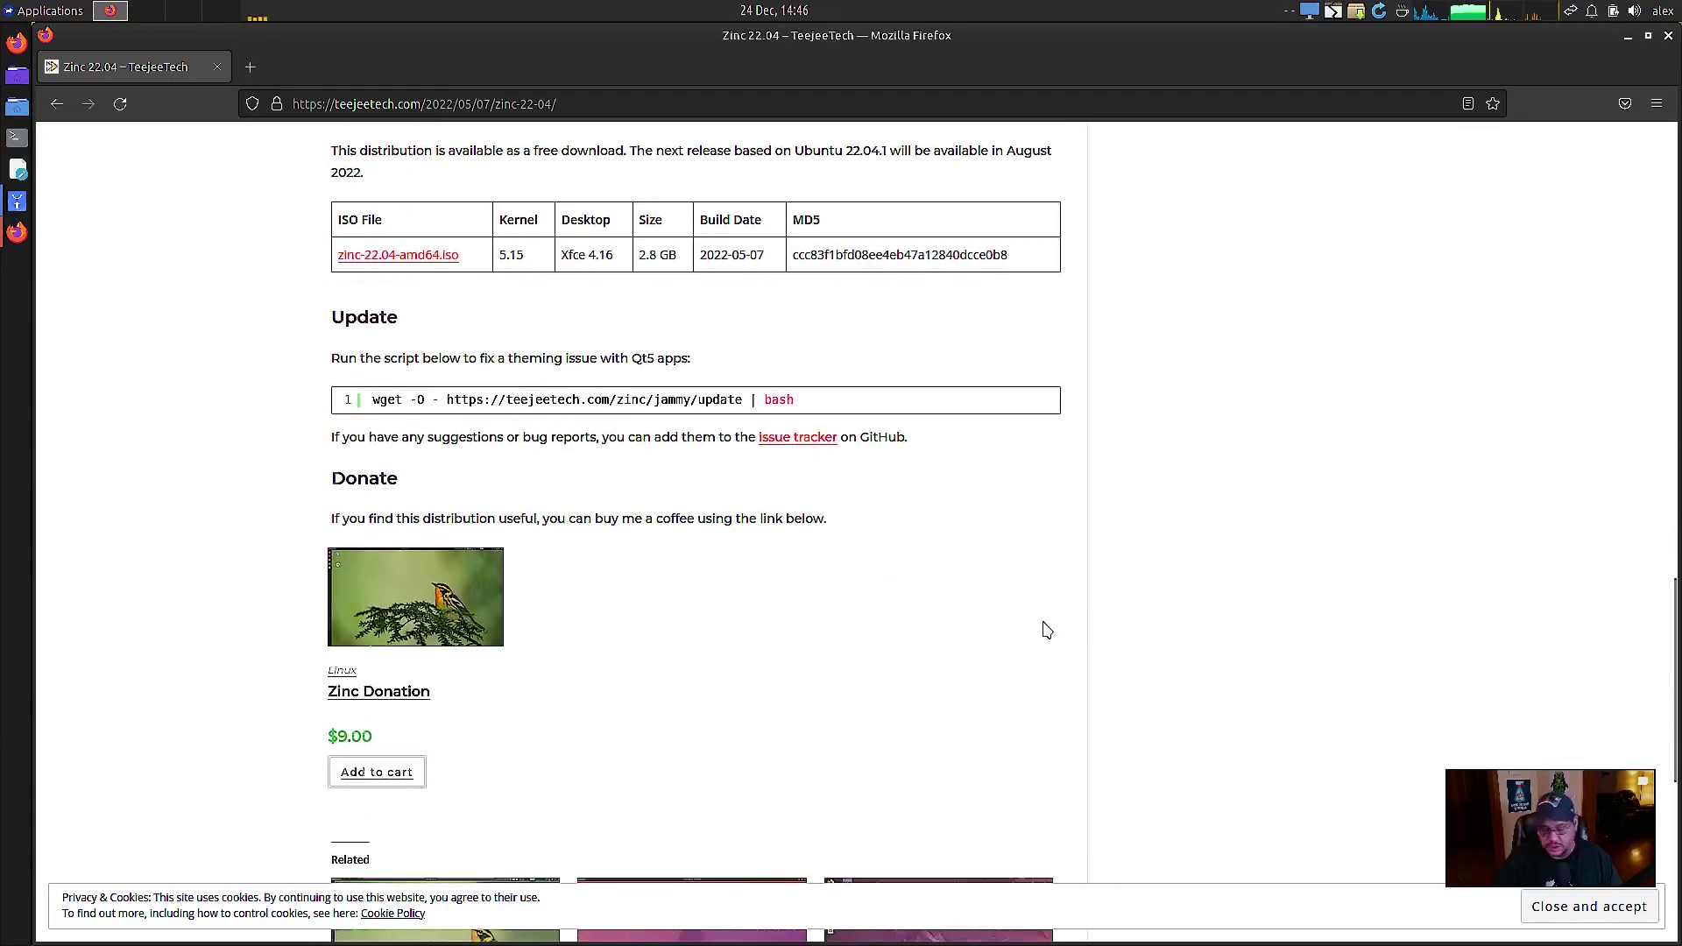
{"action": "scroll", "coordinate": [1047, 623], "scroll_direction": "down", "scroll_amount": 3}
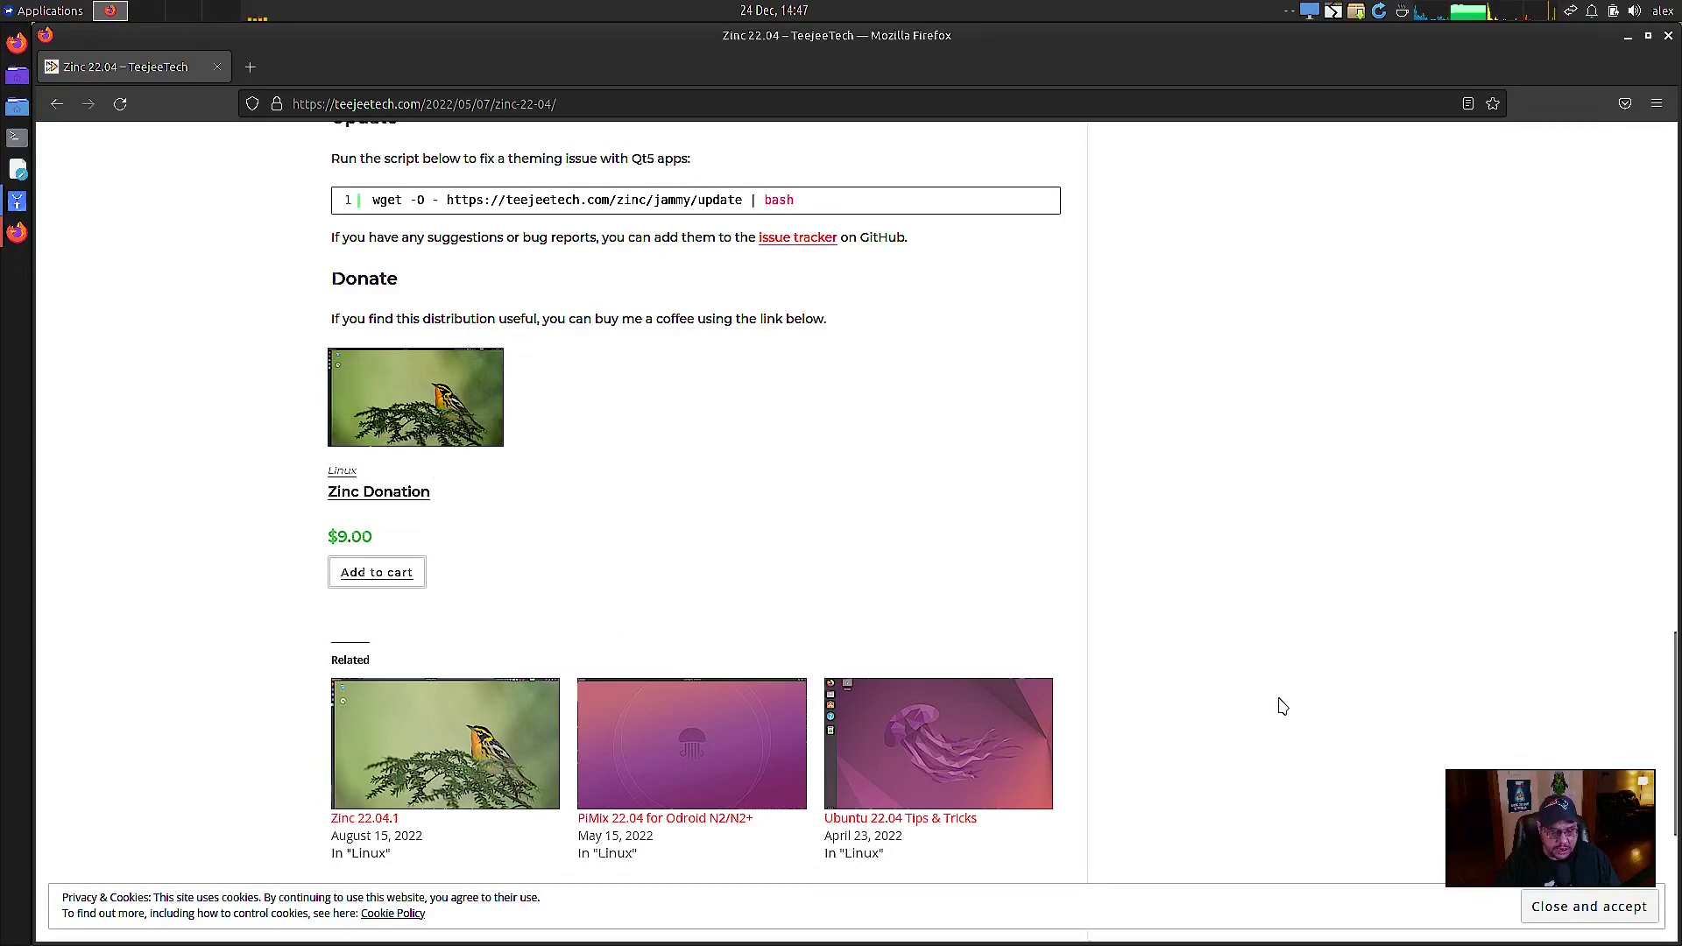
{"action": "scroll", "coordinate": [1279, 704], "scroll_direction": "up", "scroll_amount": 15}
{"action": "scroll", "coordinate": [1279, 703], "scroll_direction": "up", "scroll_amount": 7}
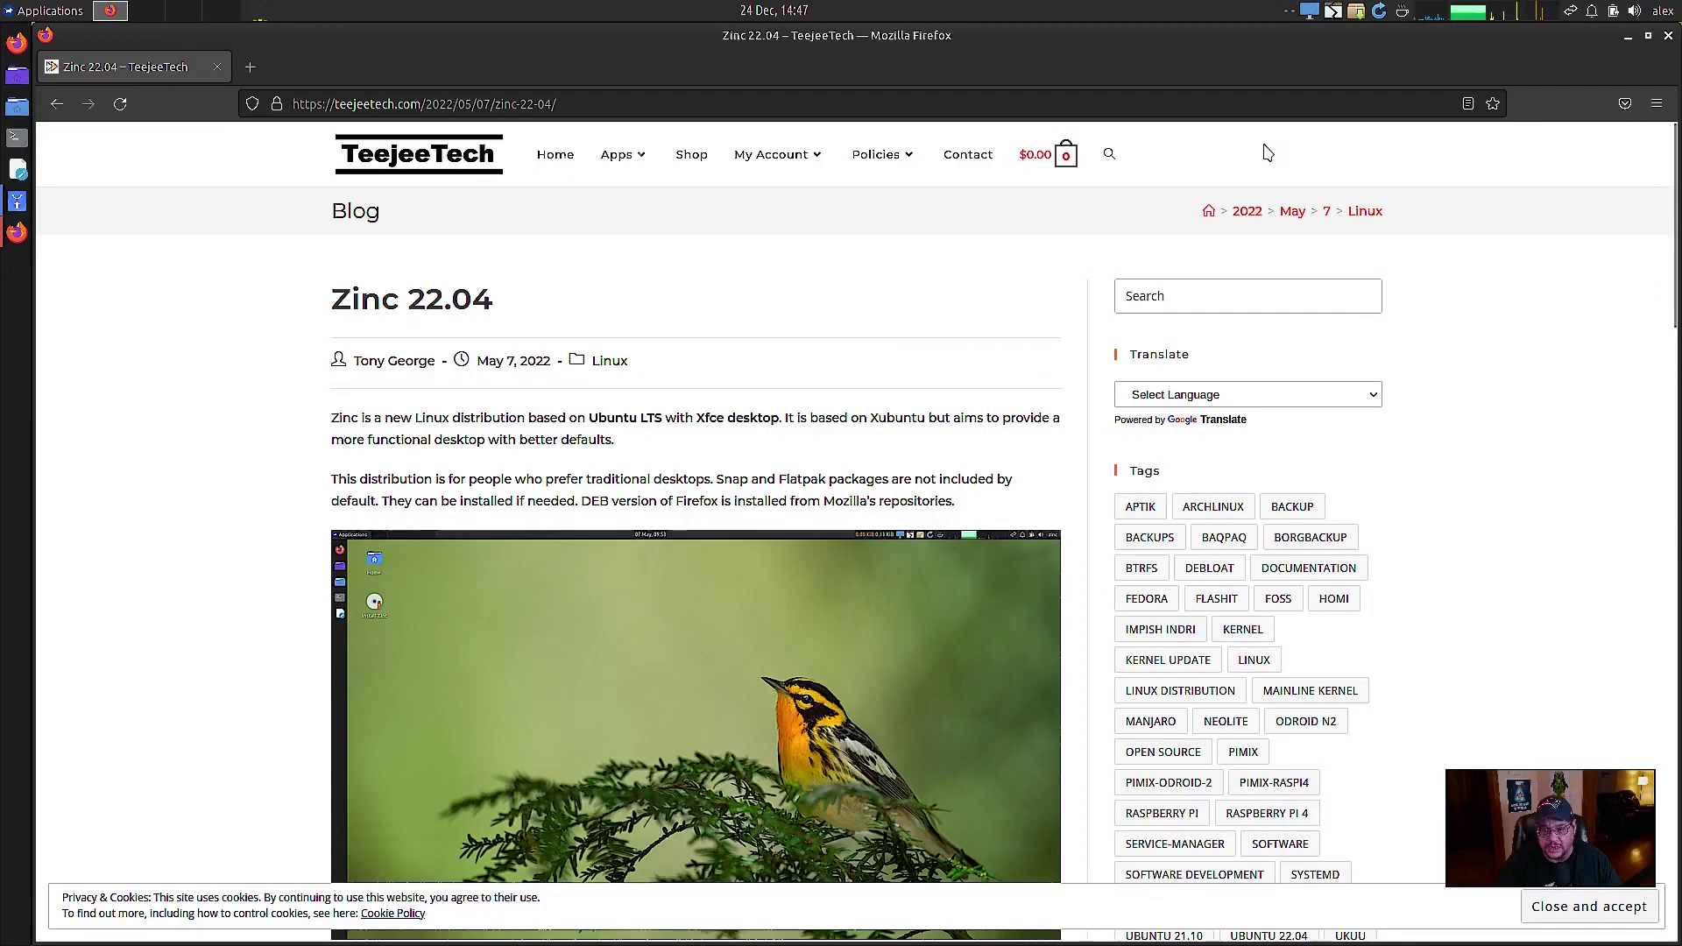
Quit Firefox to leave the bare Zinc desktop showing
{"action": "left_click", "coordinate": [1667, 37]}
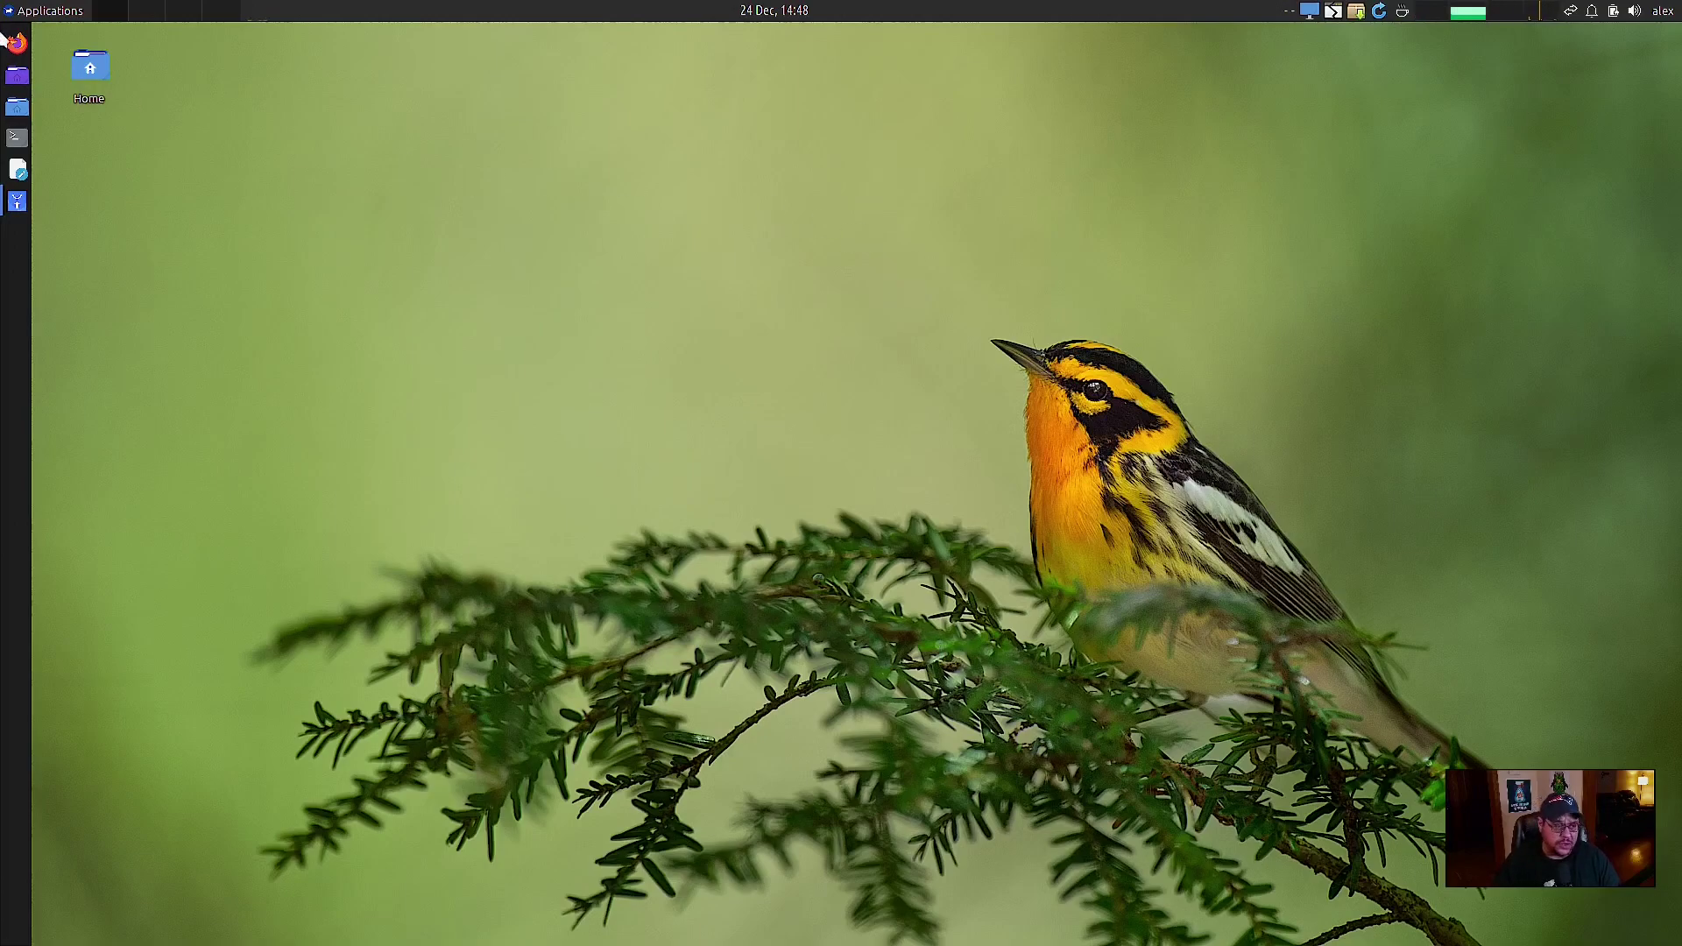
{"action": "left_click", "coordinate": [64, 14]}
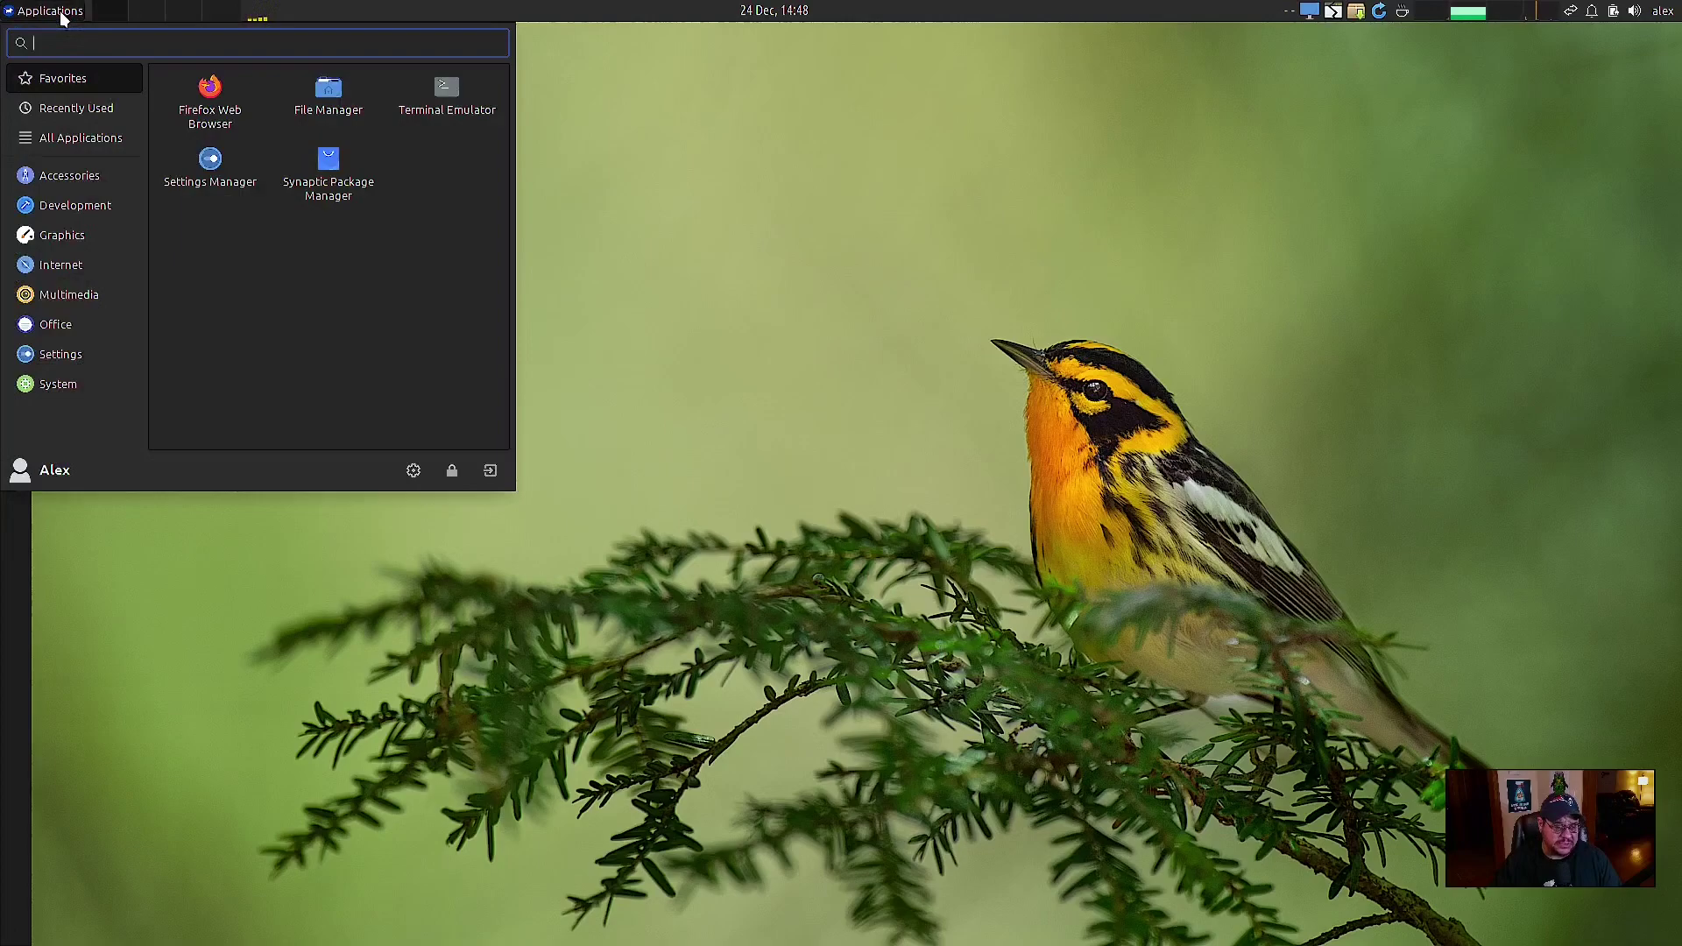
{"action": "left_click", "coordinate": [64, 14]}
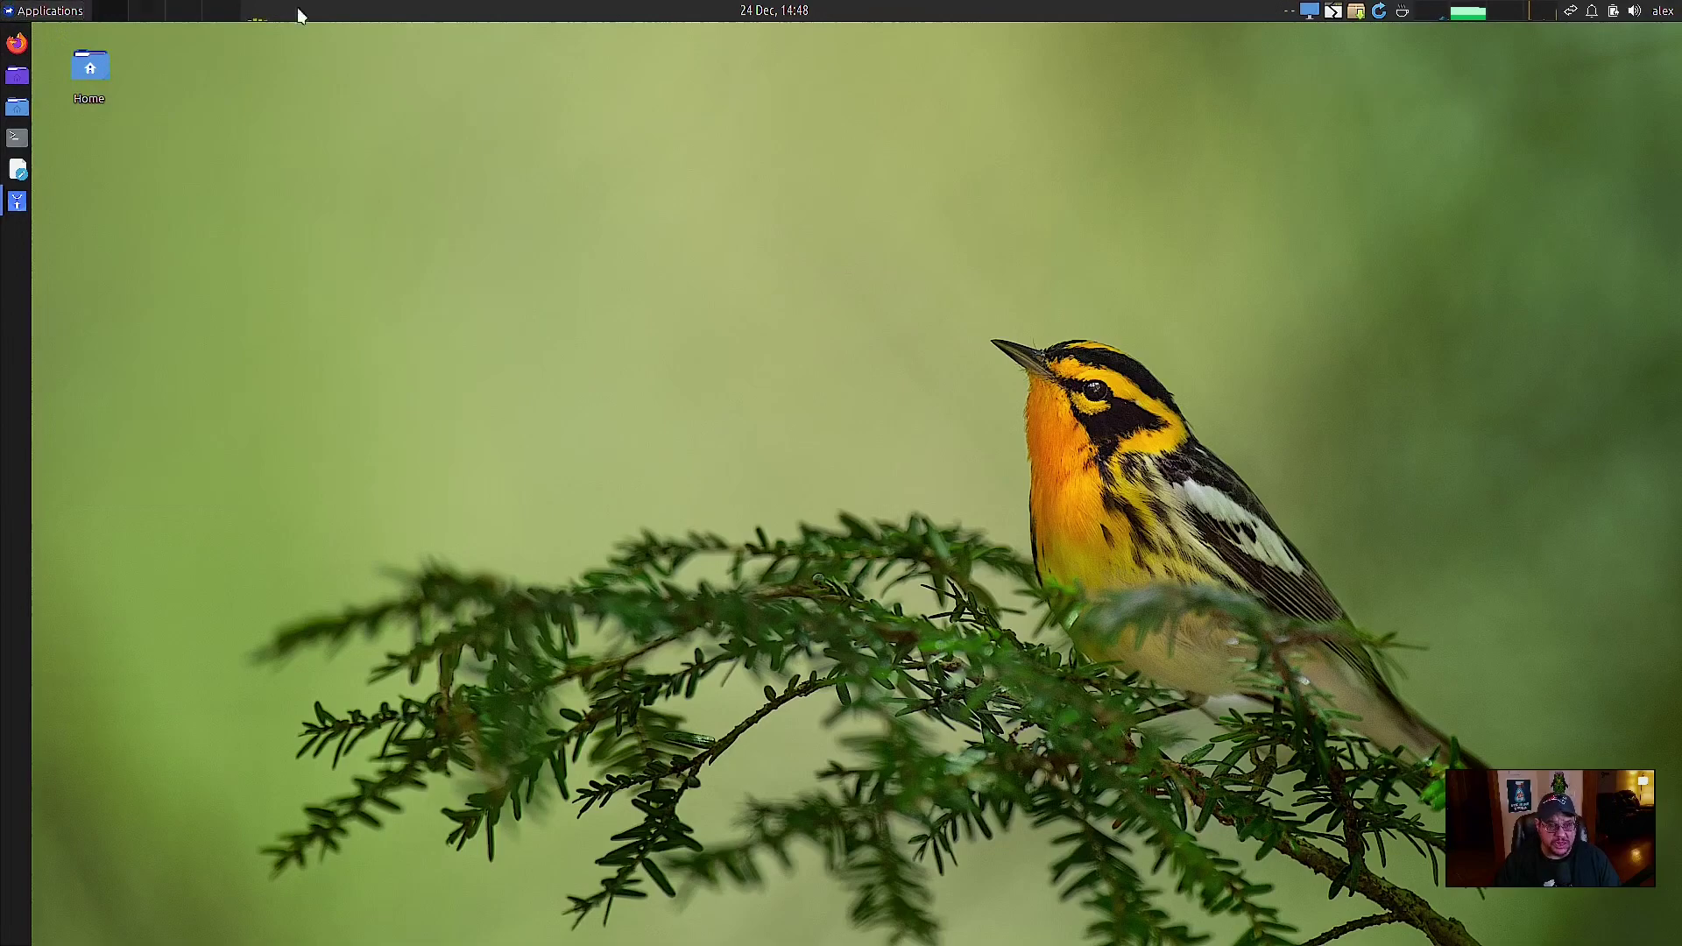
{"action": "left_click", "coordinate": [782, 12]}
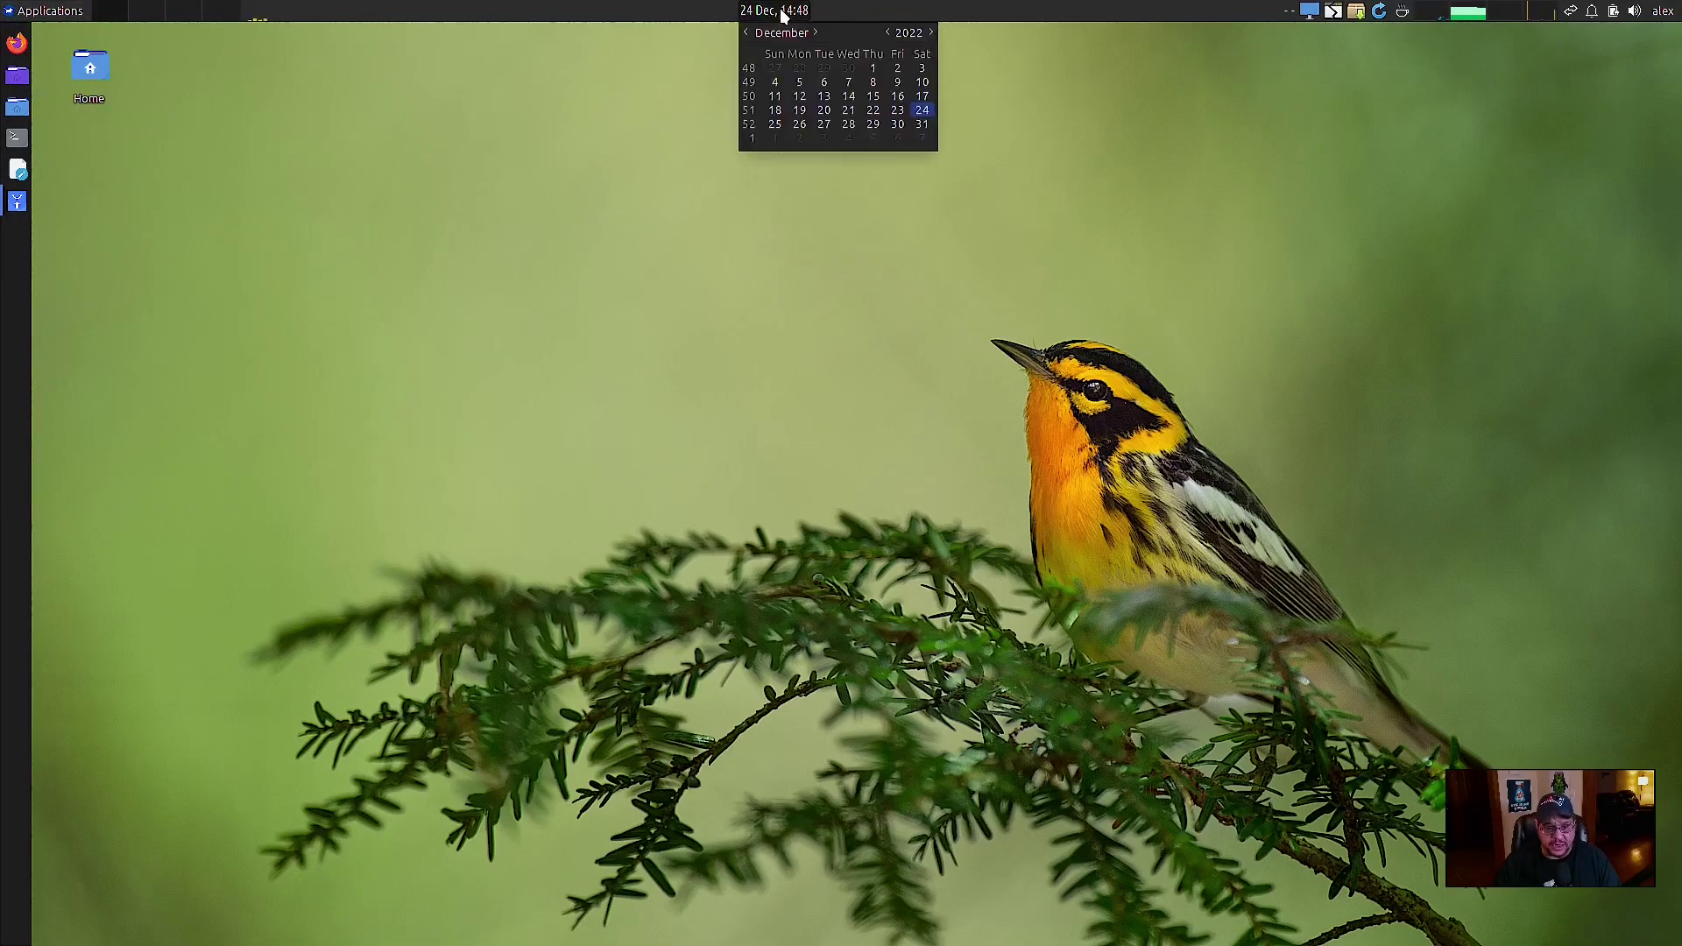
{"action": "left_click", "coordinate": [783, 13]}
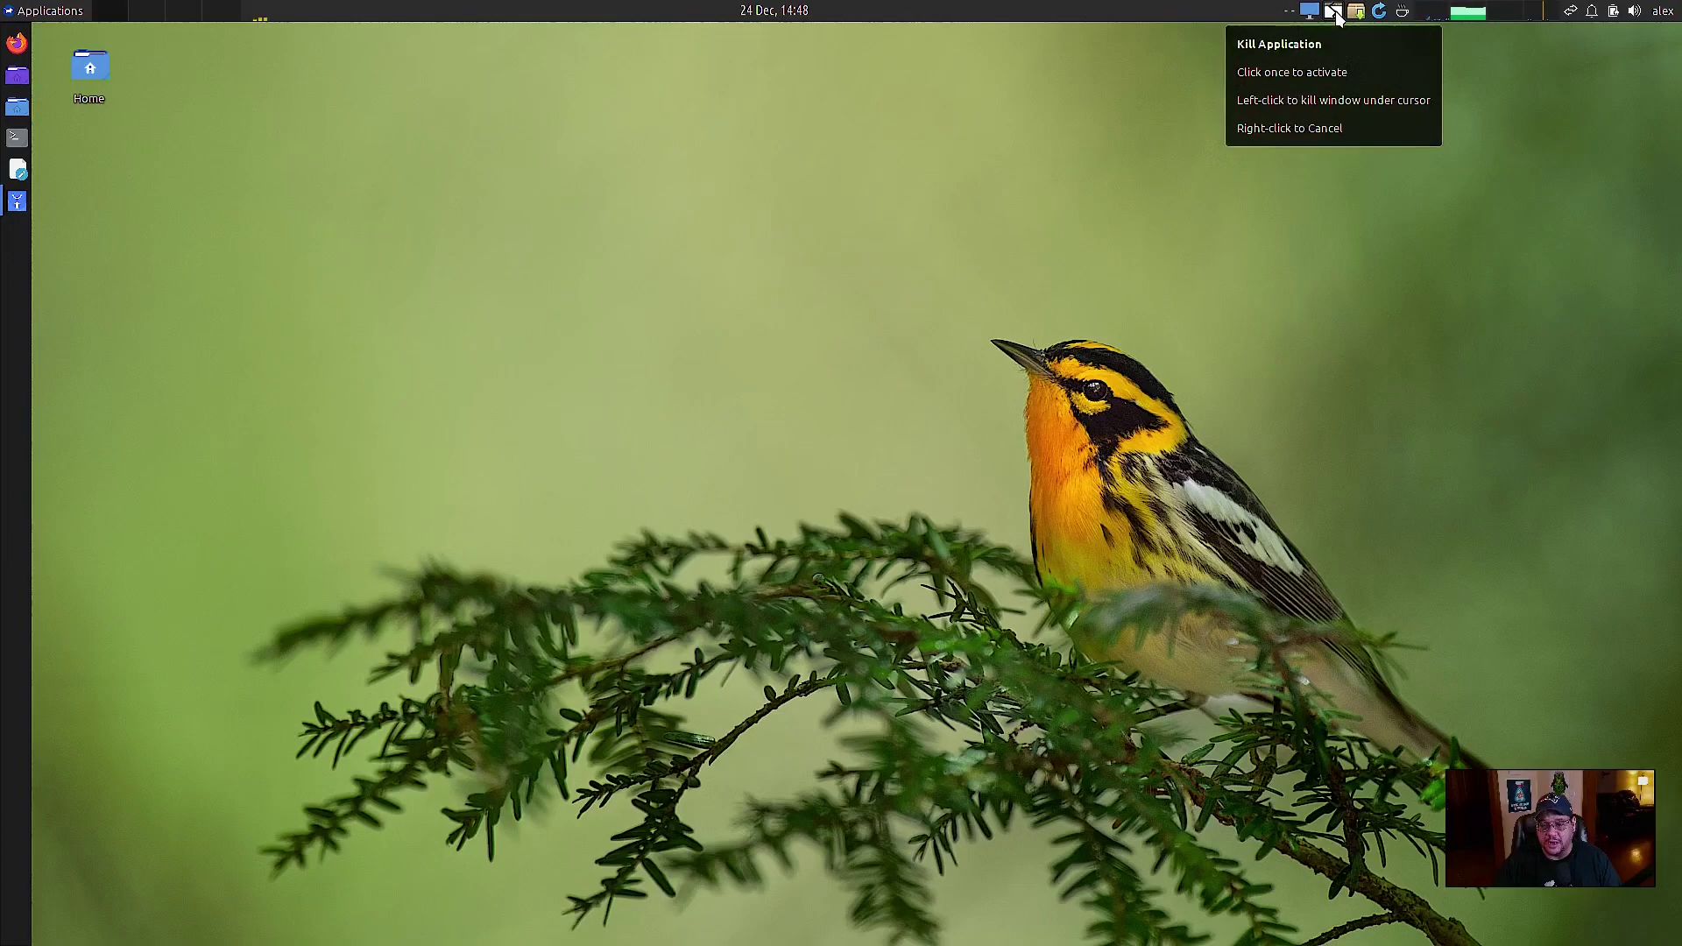
{"action": "double_click", "coordinate": [101, 70]}
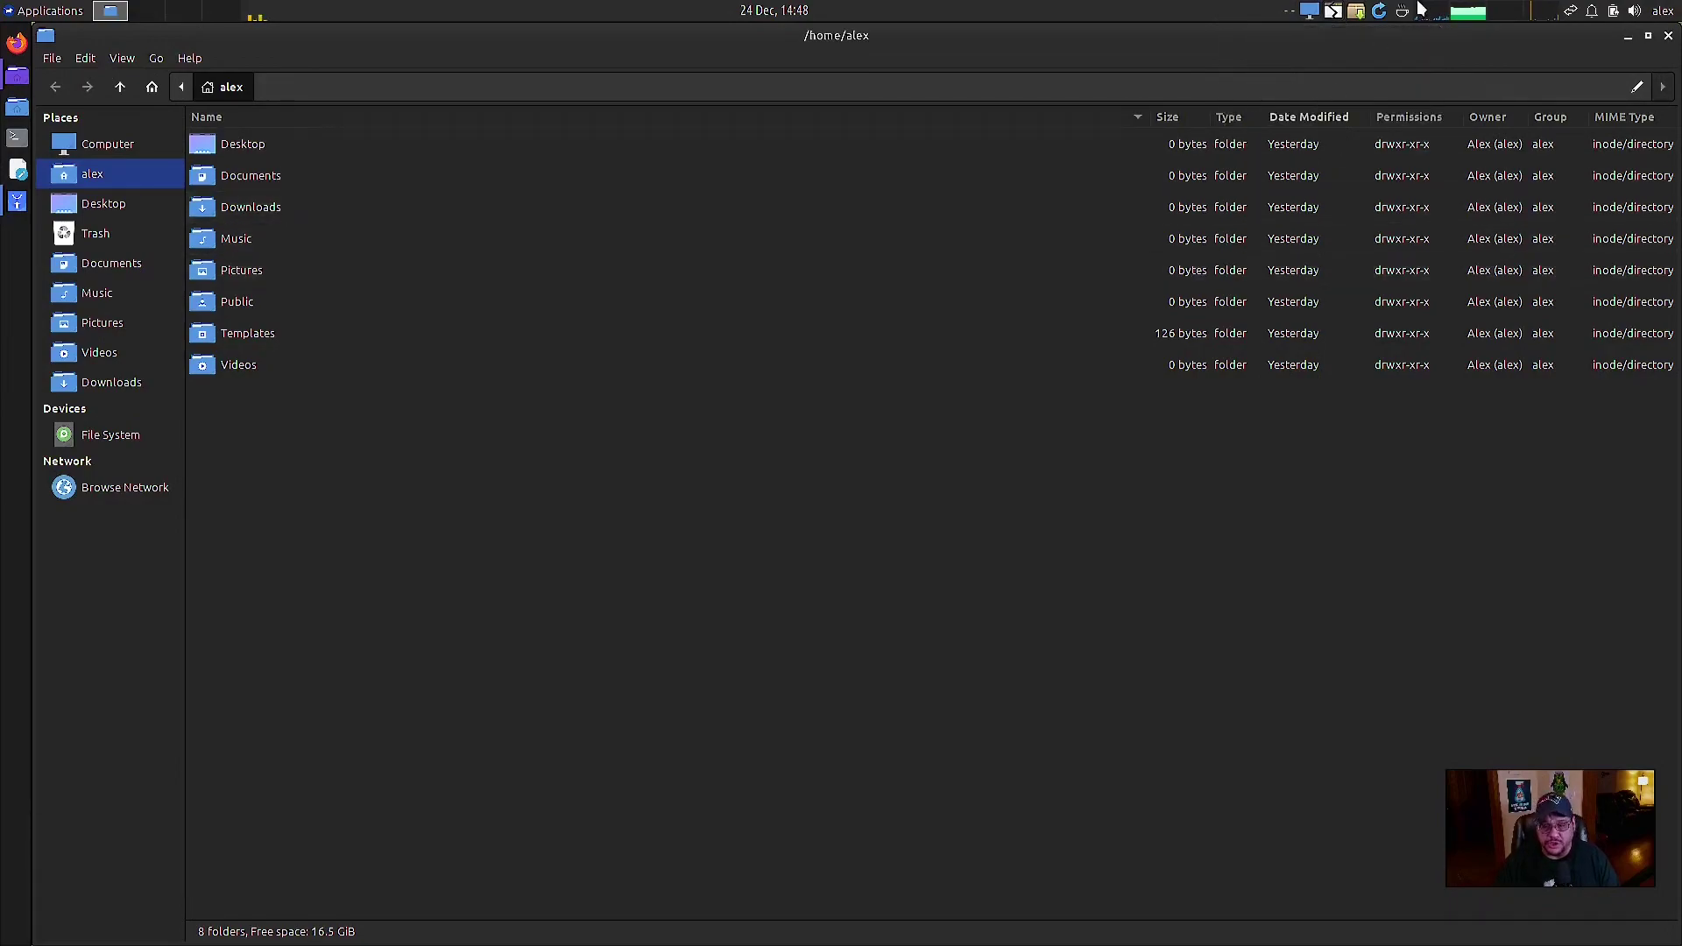
{"action": "left_click", "coordinate": [1336, 13]}
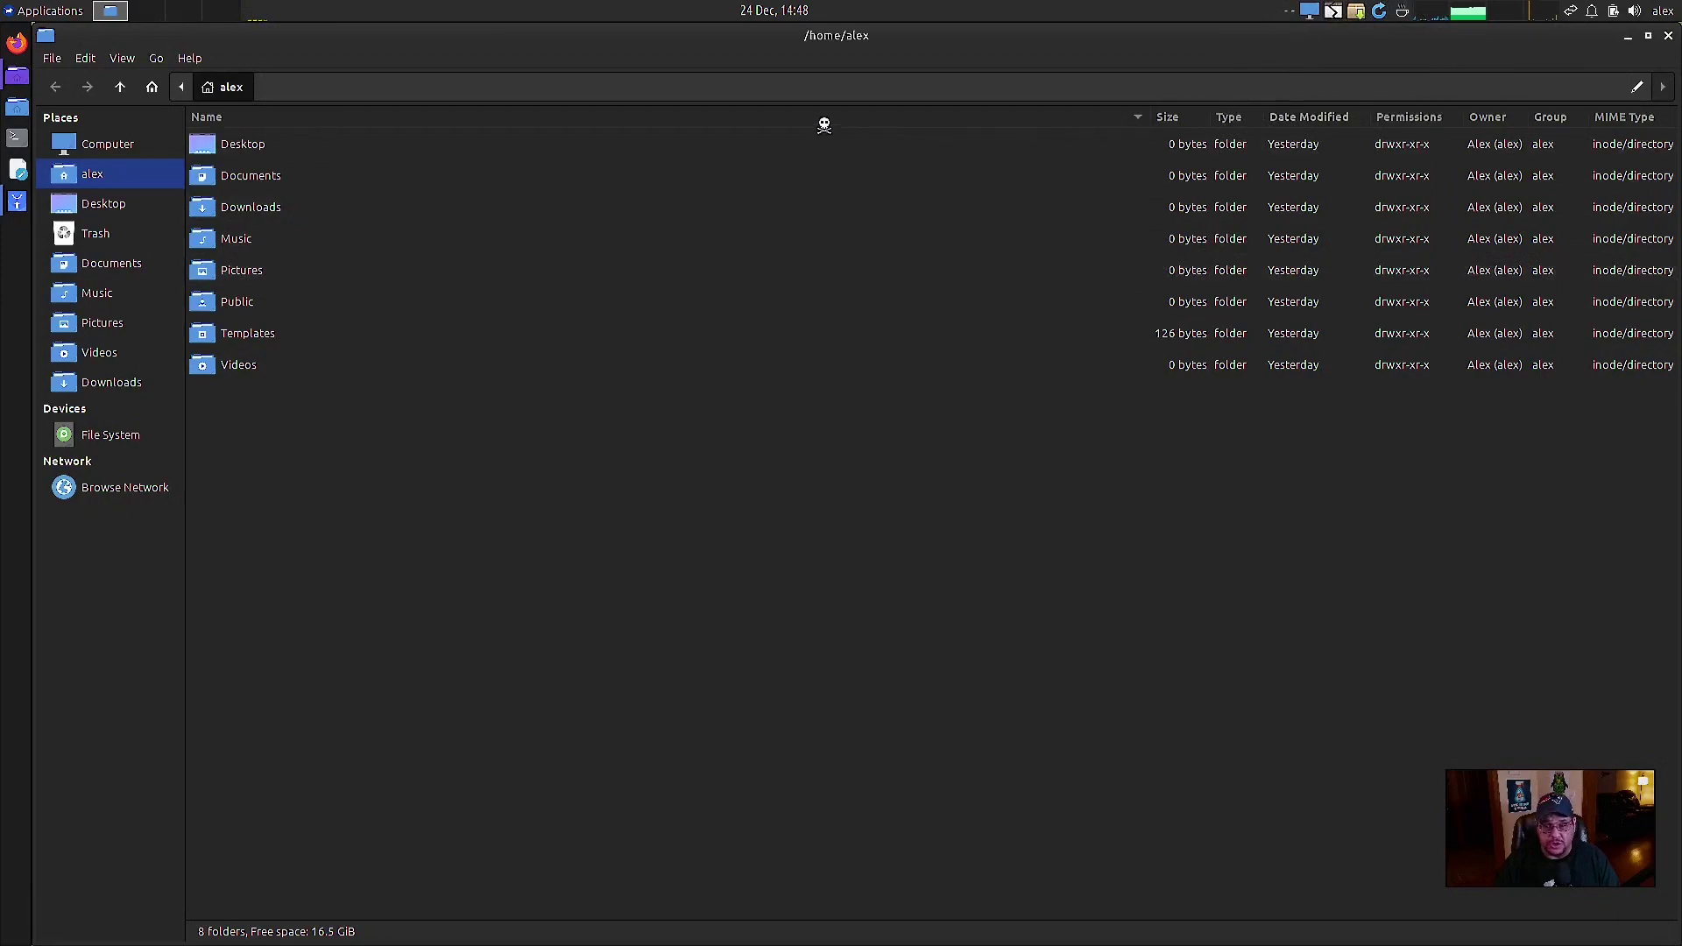
{"action": "left_click", "coordinate": [49, 75]}
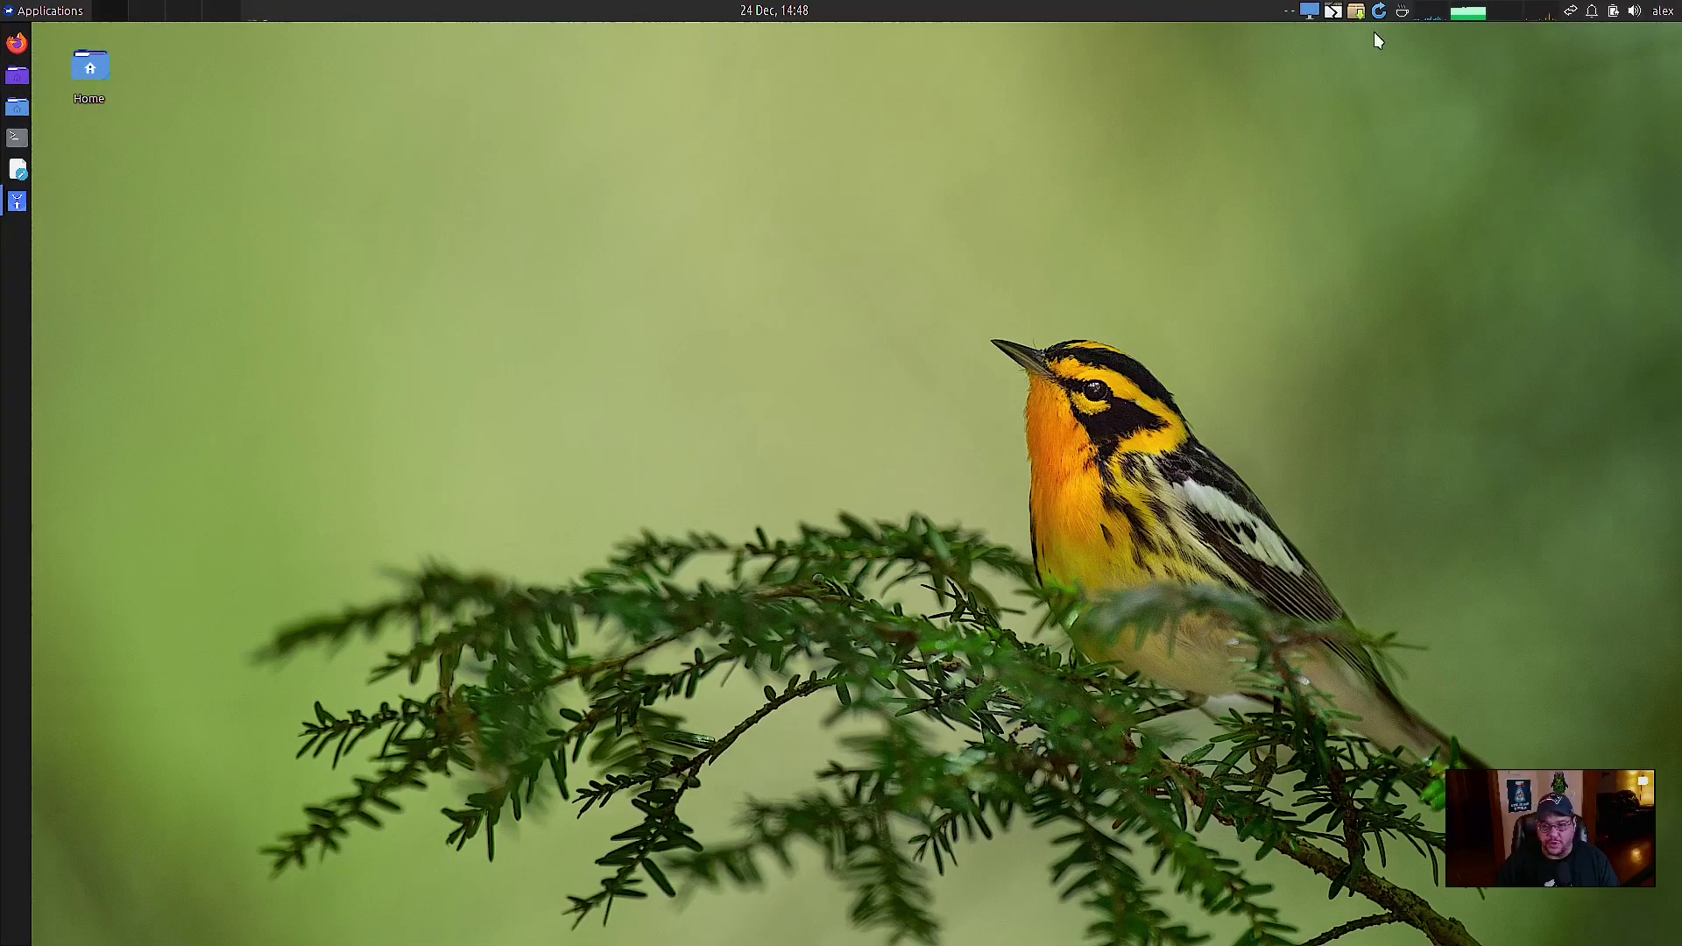
Start a System Update terminal, authorize it with the sudo password, and centre the window
{"action": "left_click", "coordinate": [1358, 14]}
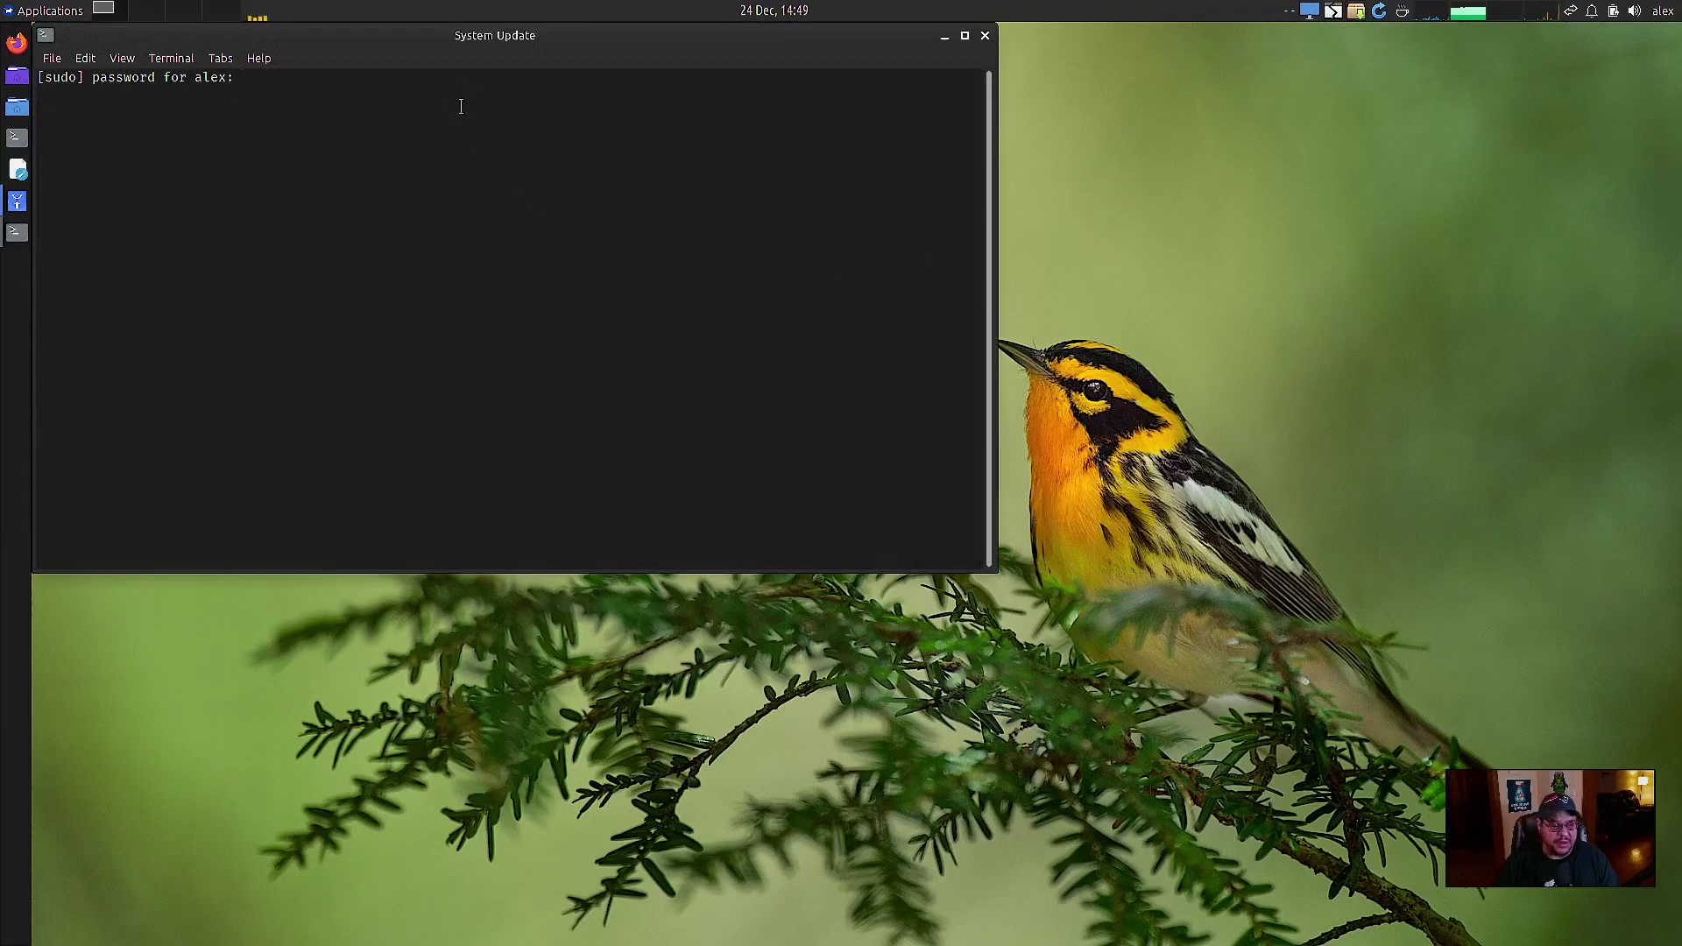
{"action": "left_click_drag", "start_coordinate": [455, 51], "coordinate": [664, 118]}
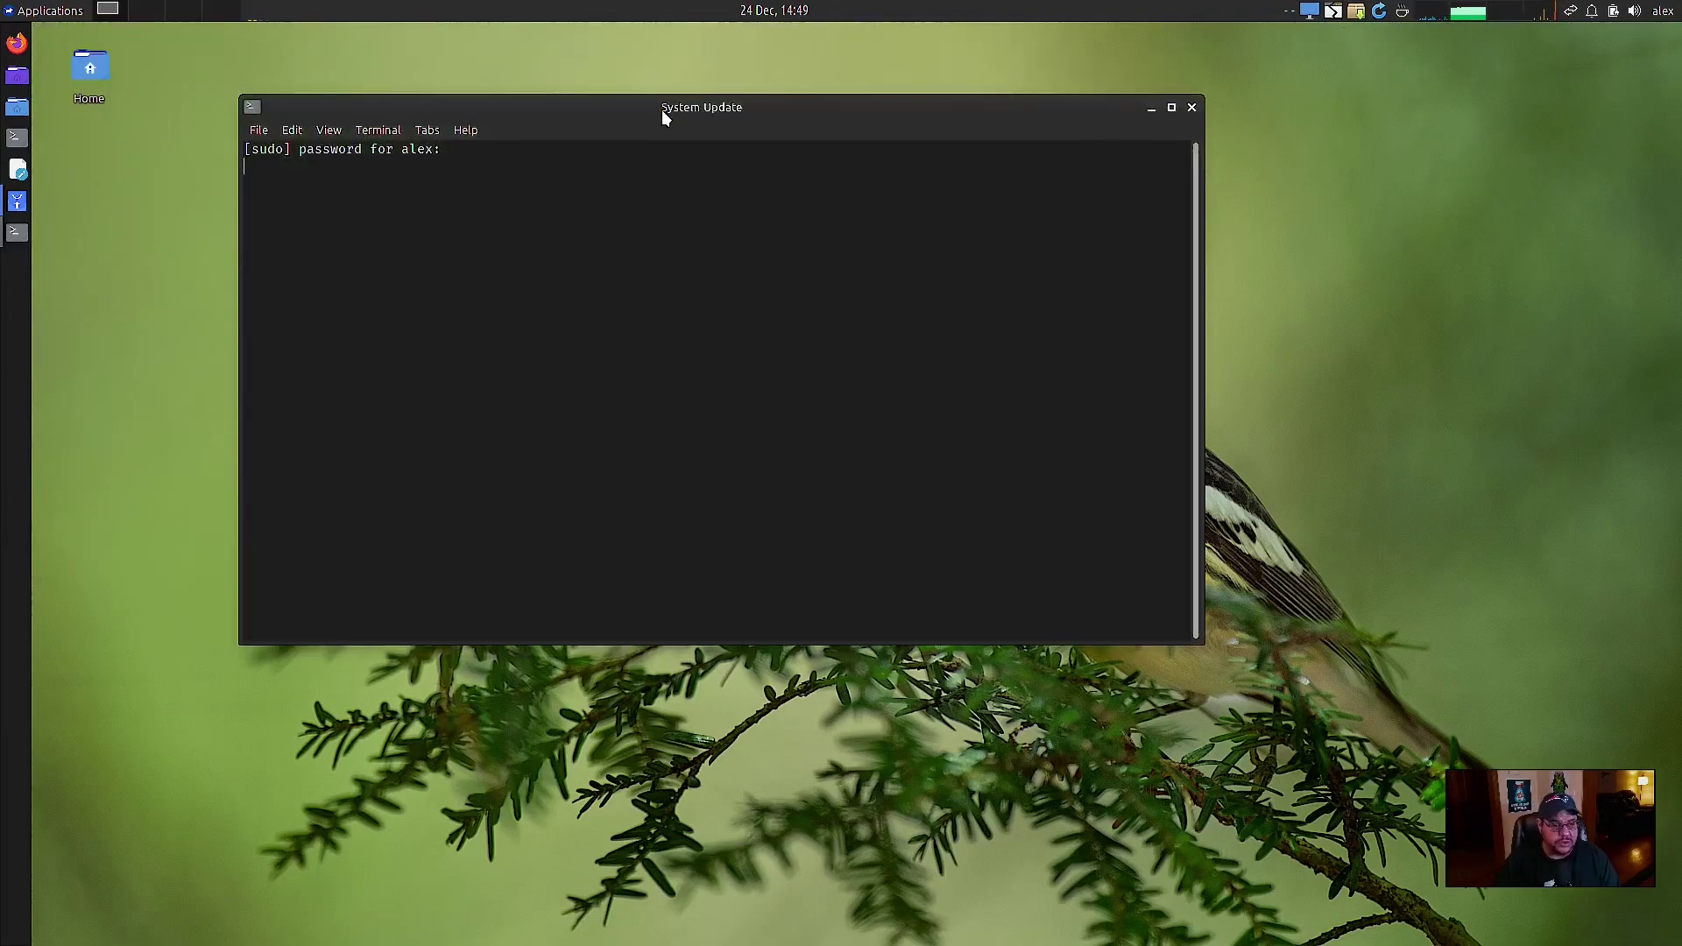
{"action": "key", "text": "Return"}
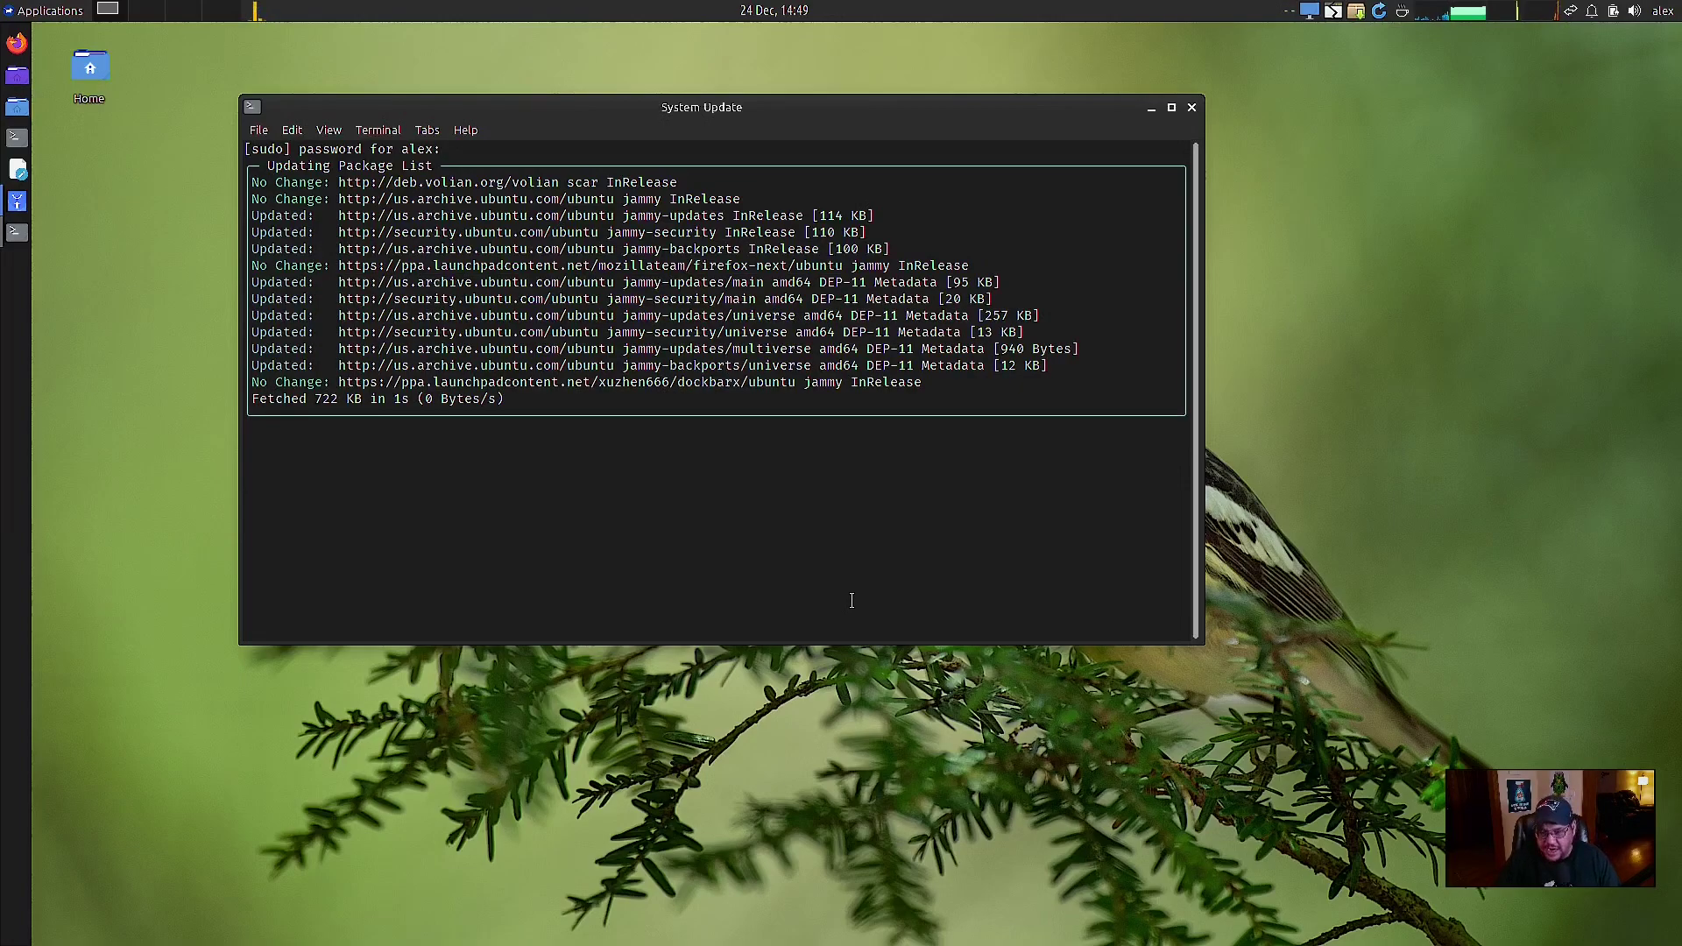
{"action": "left_click_drag", "start_coordinate": [721, 102], "coordinate": [866, 92]}
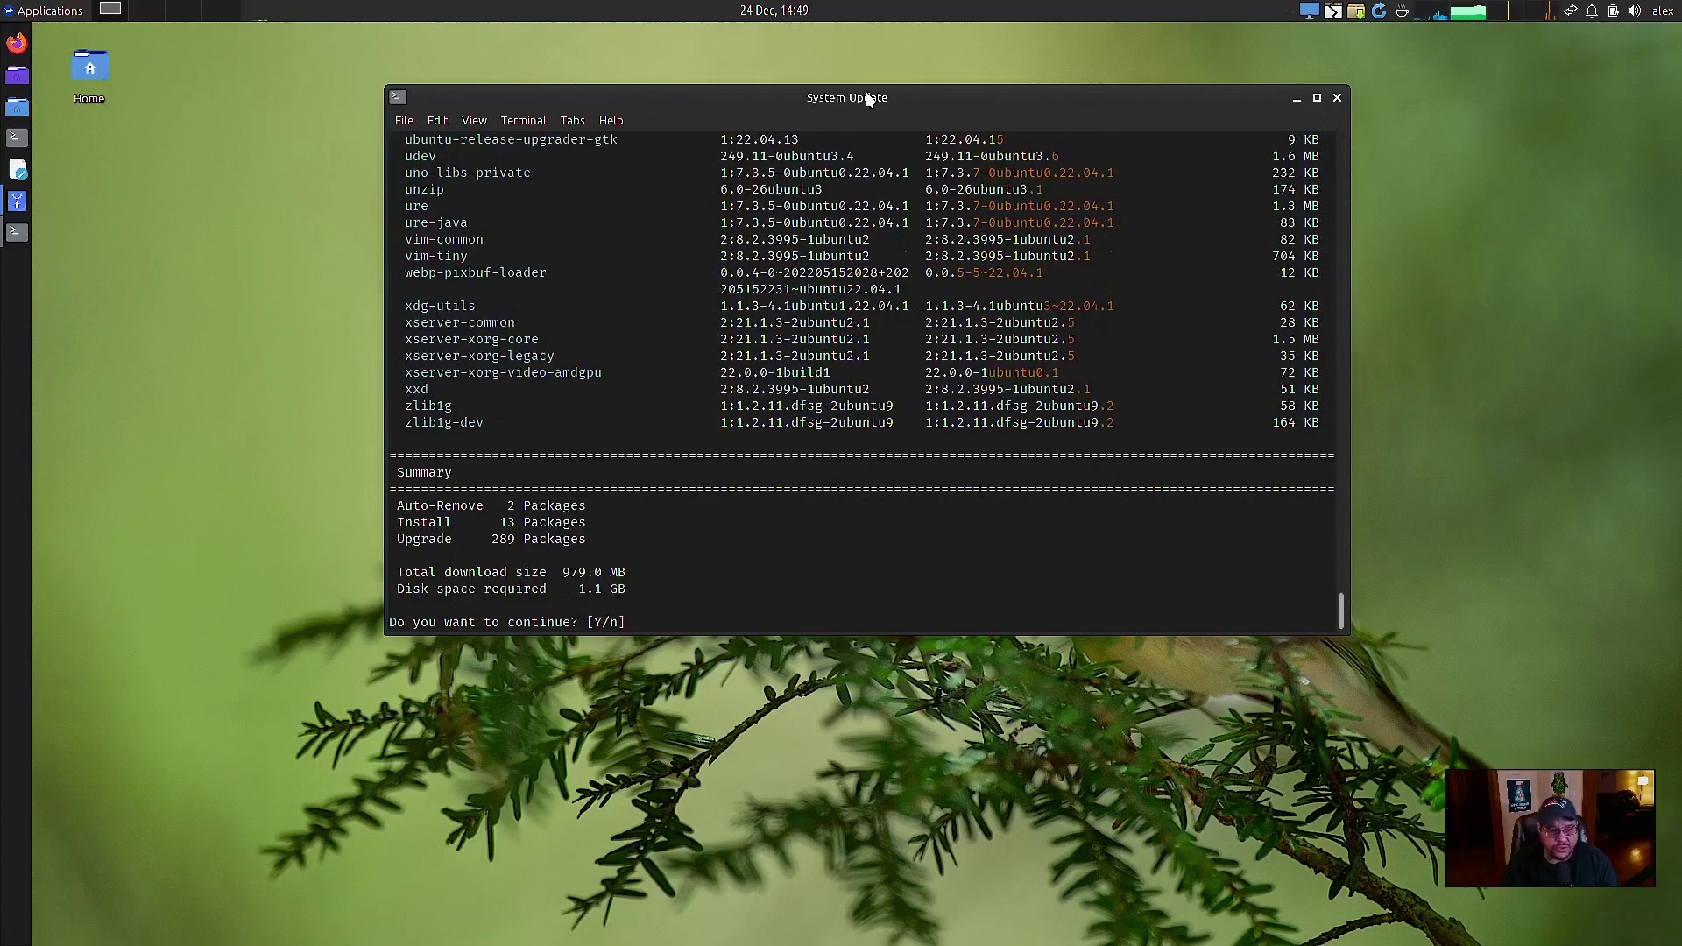
Scroll through Nala's list of 289 pending package upgrades
{"action": "scroll", "coordinate": [658, 275], "scroll_direction": "up", "scroll_amount": 20}
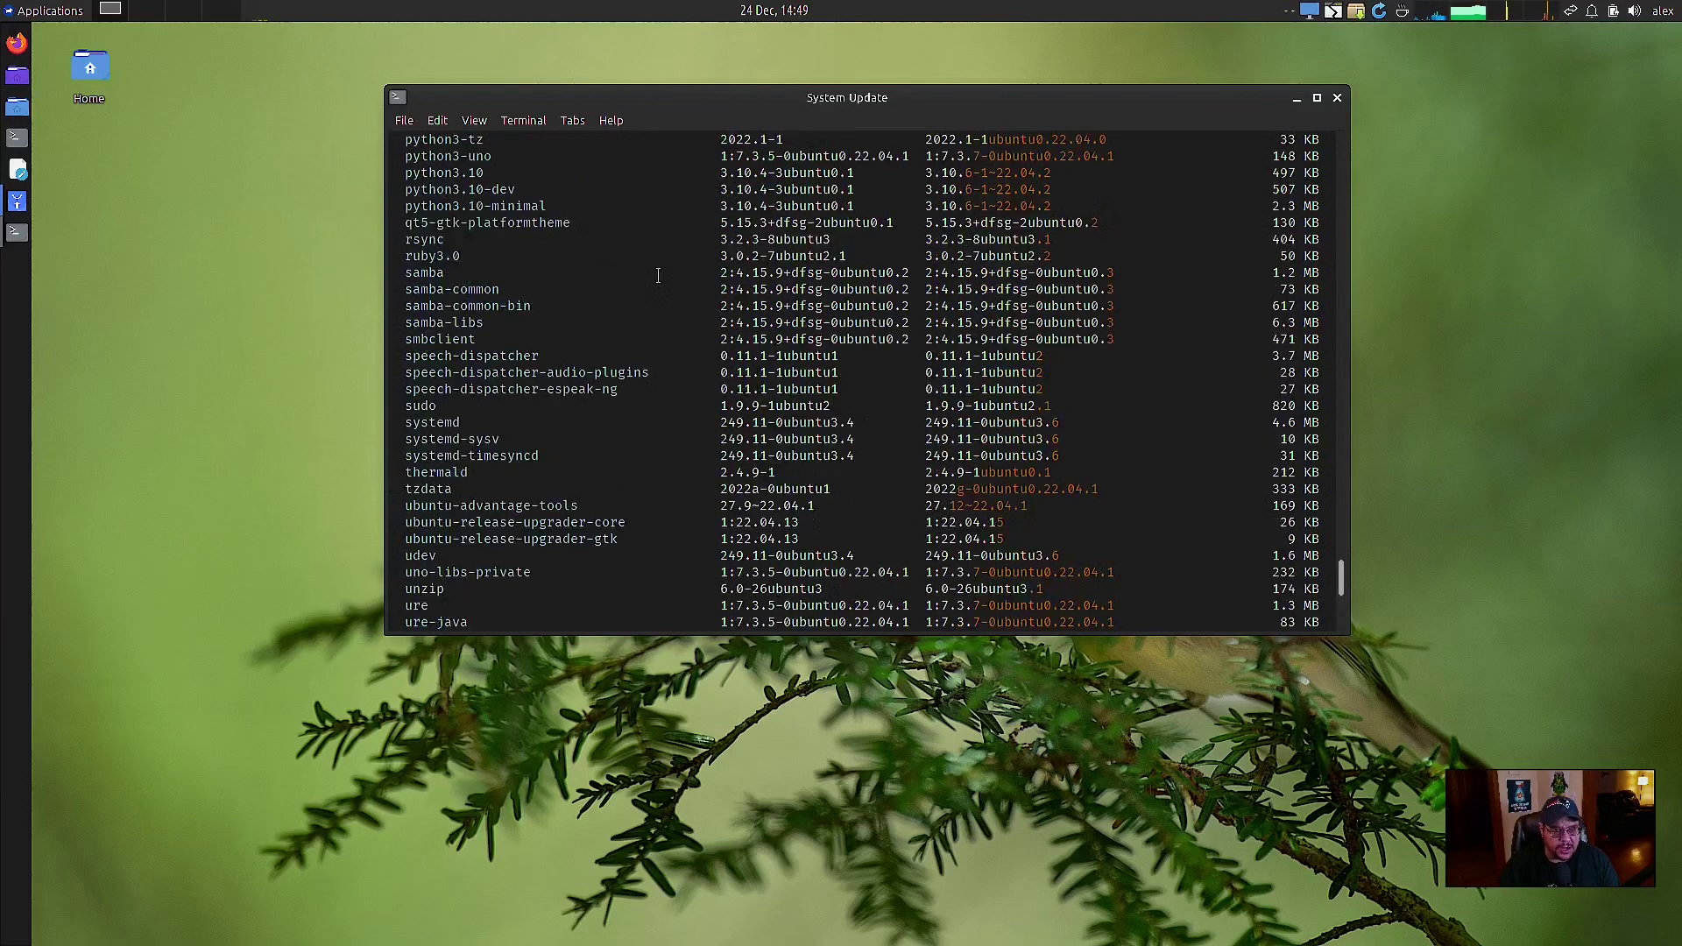
{"action": "scroll", "coordinate": [658, 275], "scroll_direction": "up", "scroll_amount": 20}
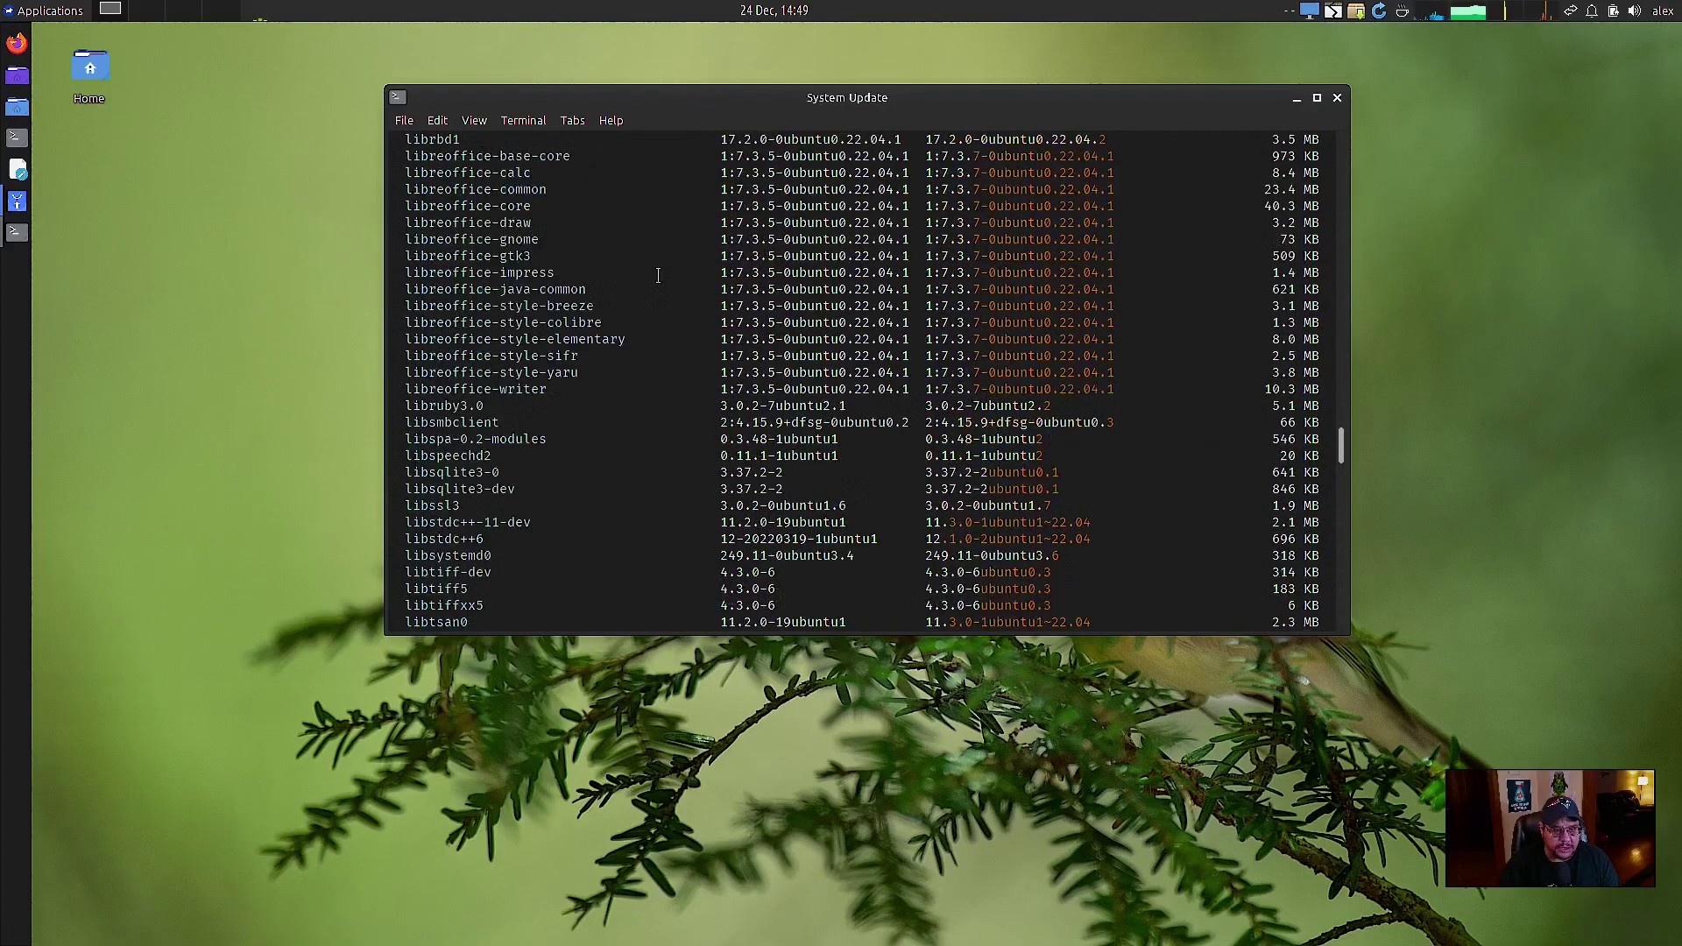
{"action": "scroll", "coordinate": [658, 275], "scroll_direction": "up", "scroll_amount": 20}
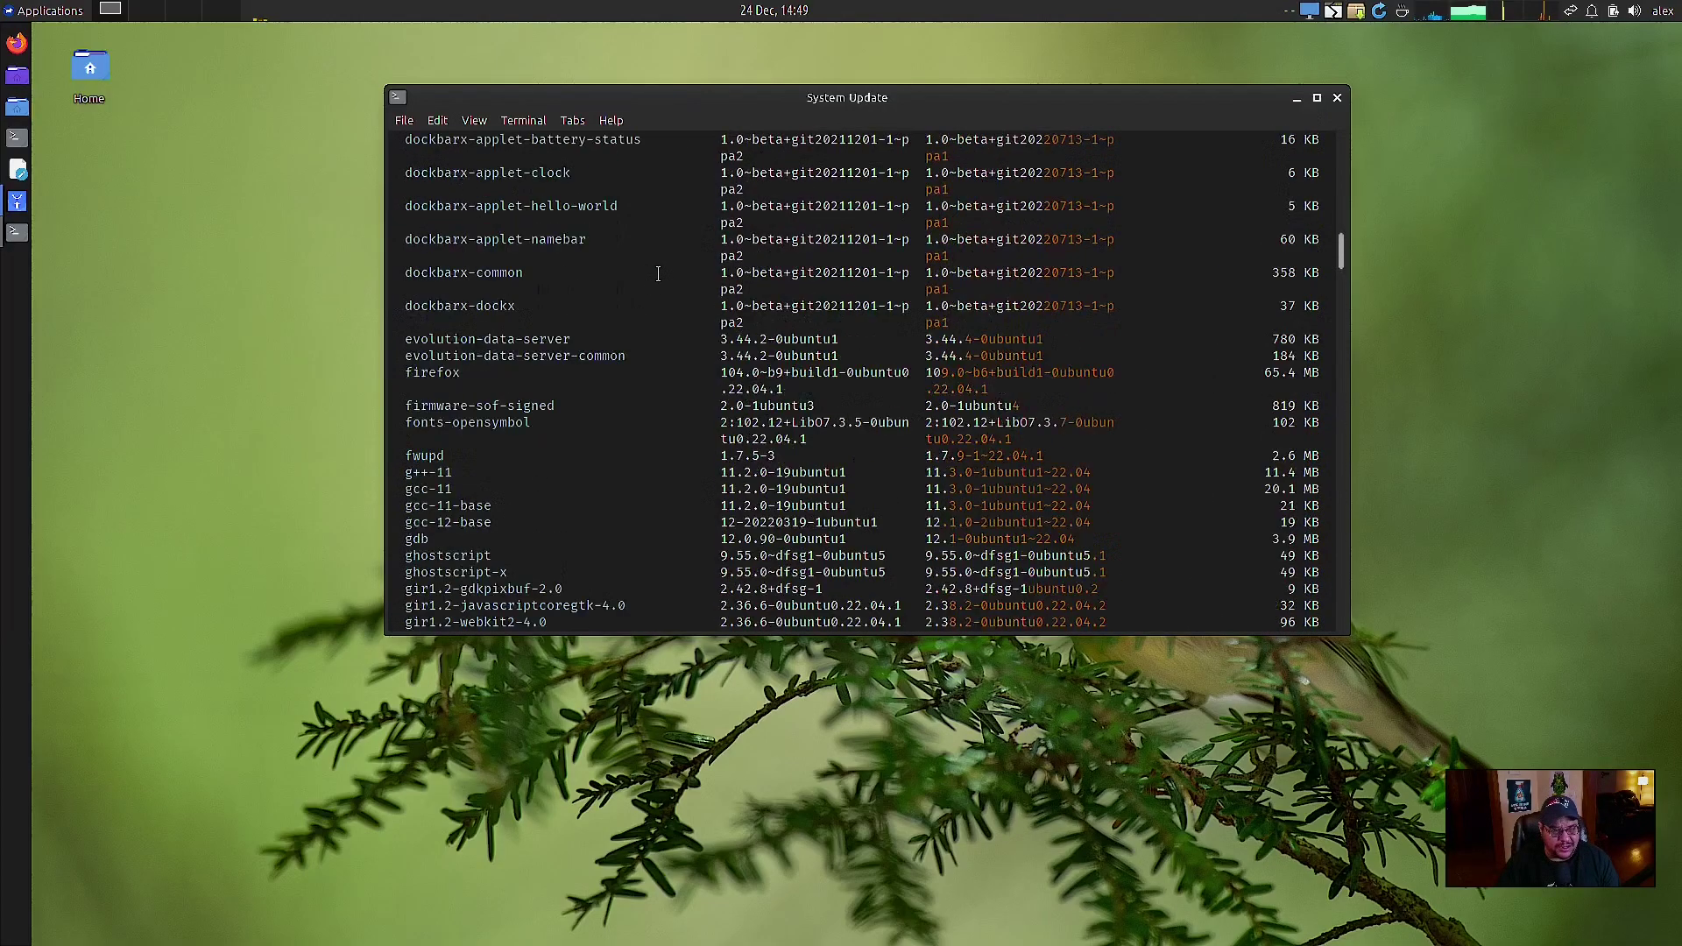
{"action": "scroll", "coordinate": [658, 275], "scroll_direction": "down", "scroll_amount": 5}
{"action": "scroll", "coordinate": [658, 275], "scroll_direction": "down", "scroll_amount": 20}
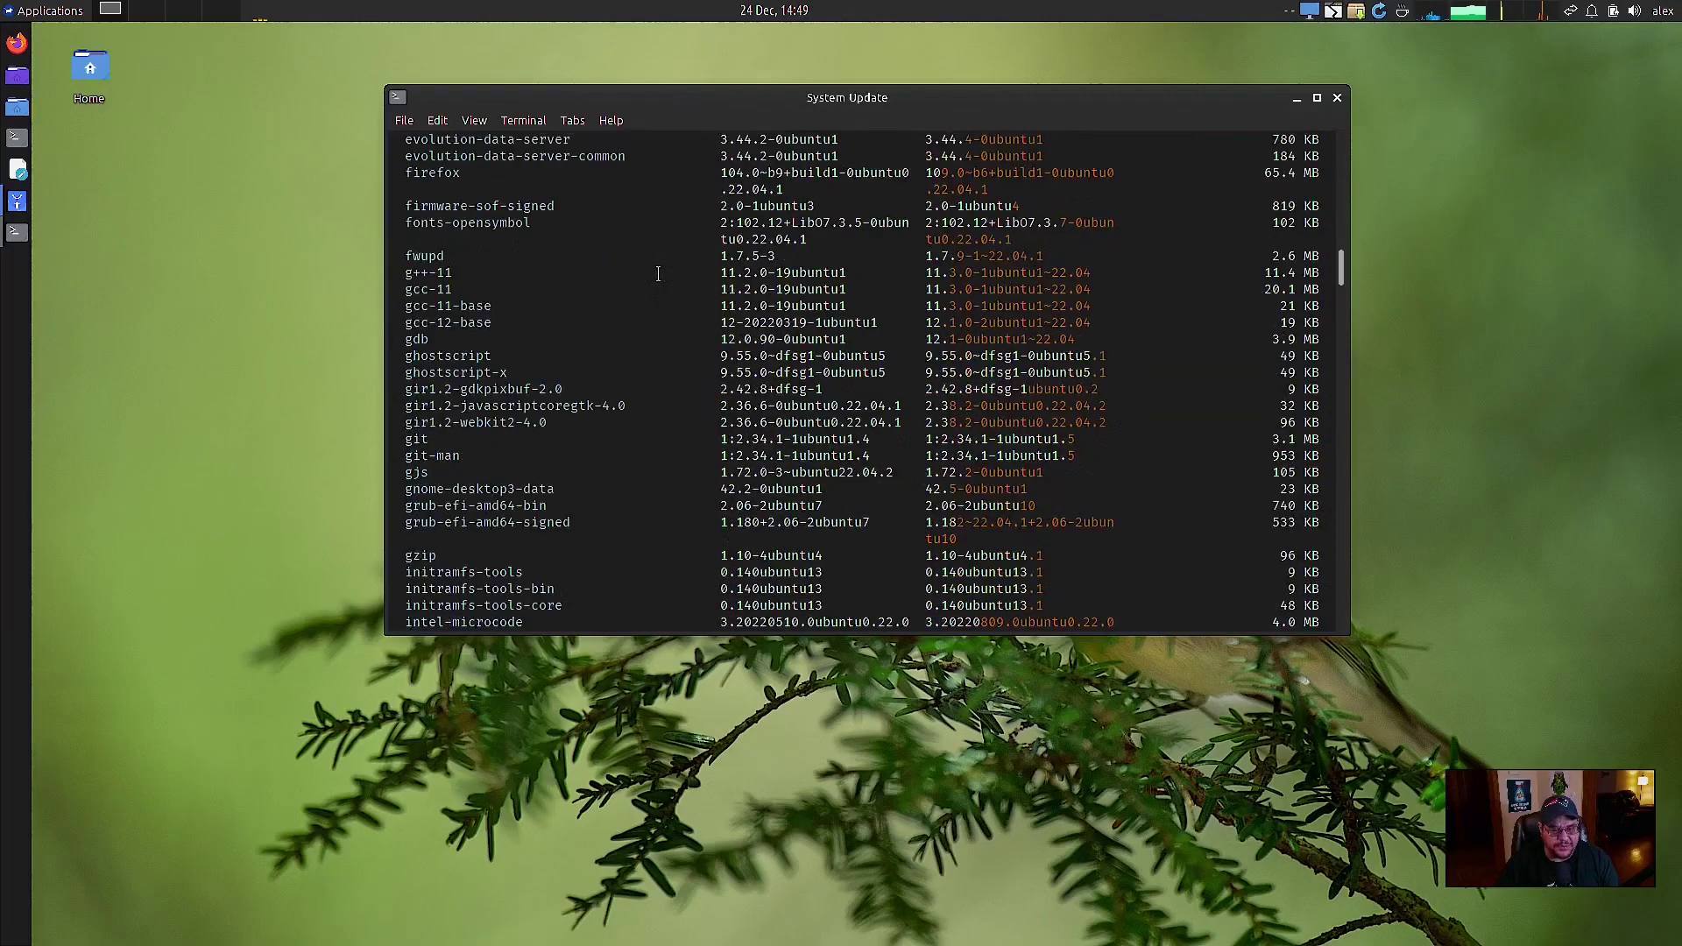
{"action": "scroll", "coordinate": [658, 275], "scroll_direction": "up", "scroll_amount": 20}
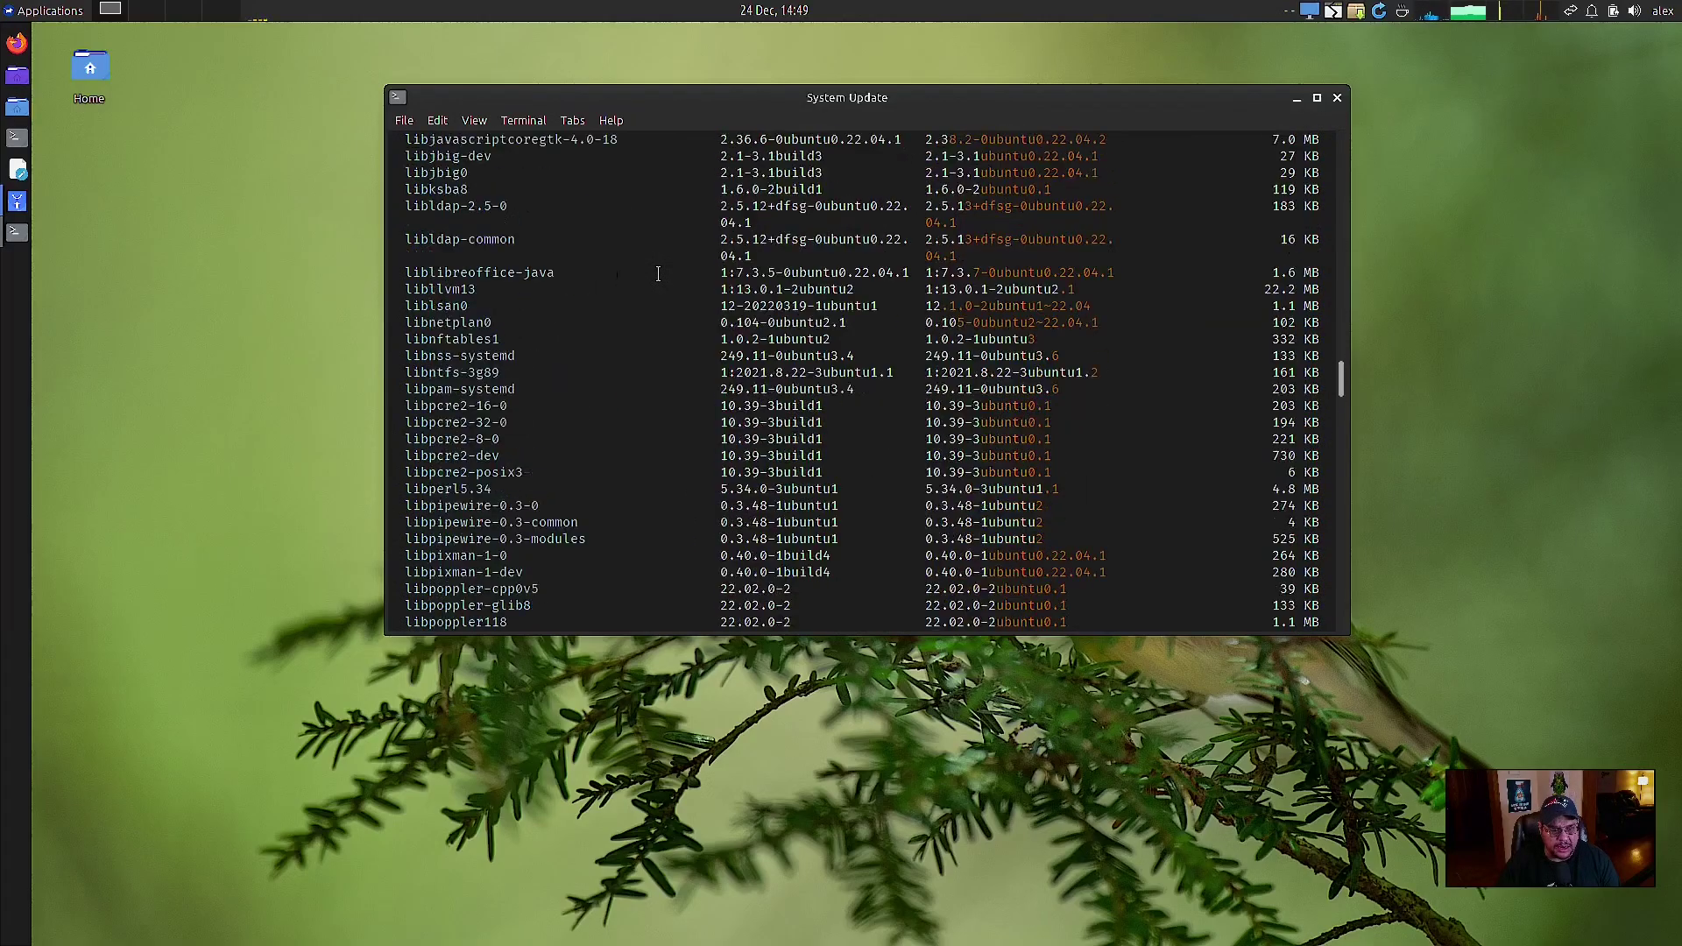
{"action": "scroll", "coordinate": [658, 275], "scroll_direction": "up", "scroll_amount": 20}
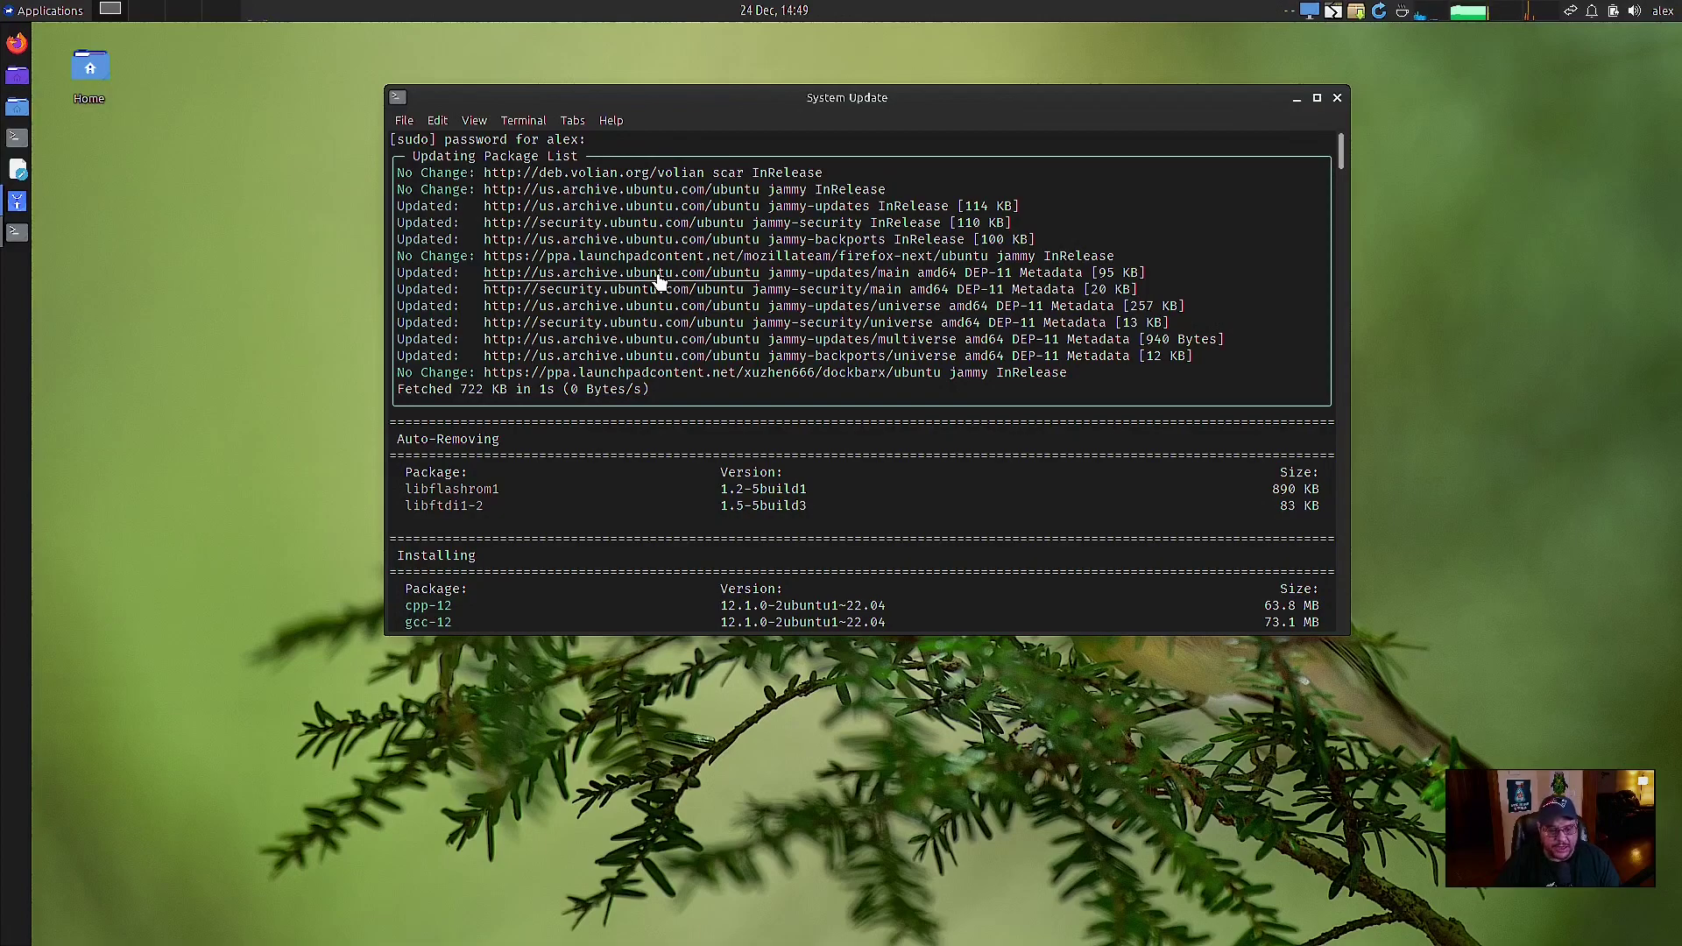
{"action": "scroll", "coordinate": [659, 279], "scroll_direction": "down", "scroll_amount": 9}
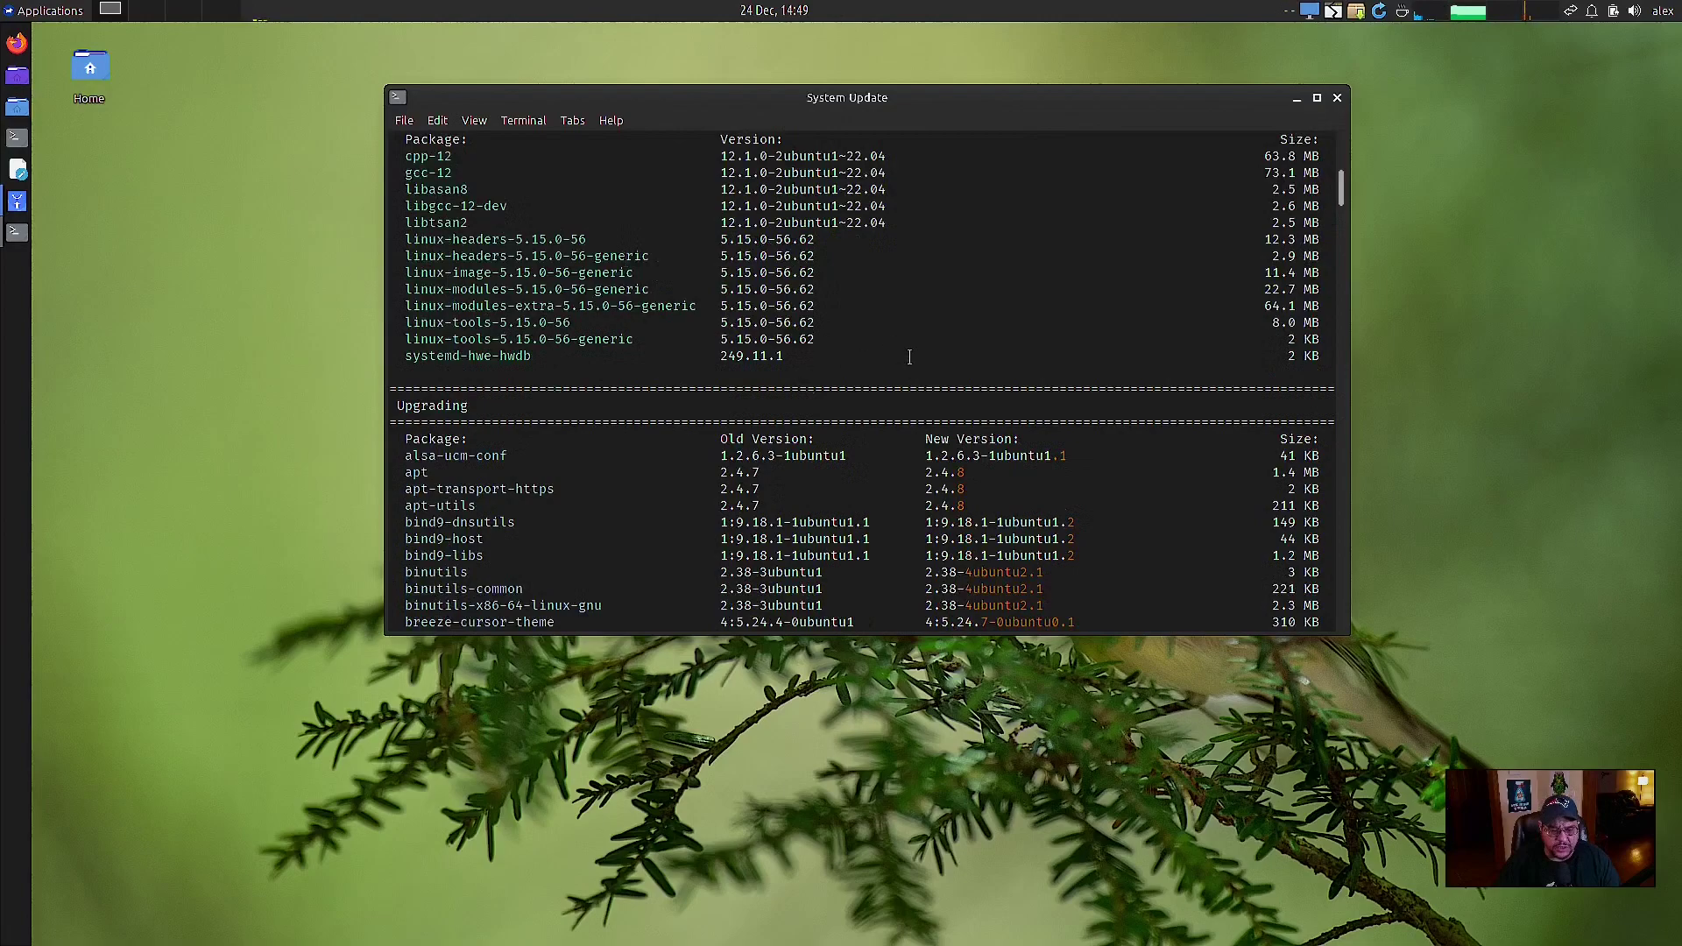
{"action": "scroll", "coordinate": [533, 350], "scroll_direction": "down", "scroll_amount": 8}
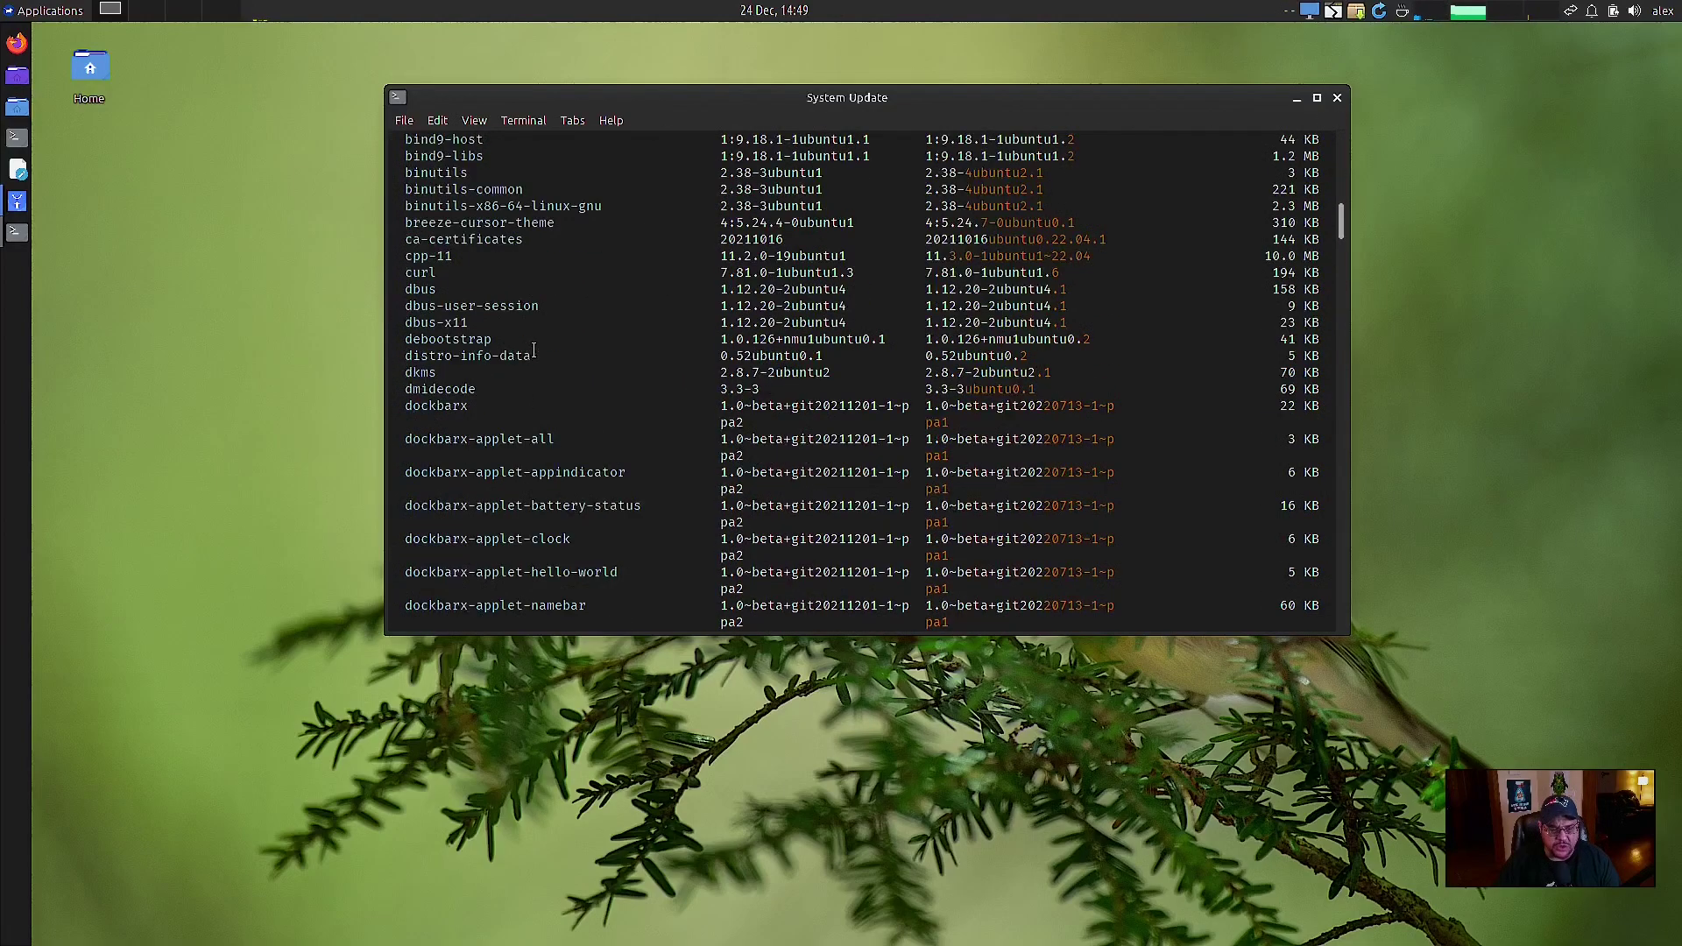
{"action": "scroll", "coordinate": [533, 350], "scroll_direction": "up", "scroll_amount": 9}
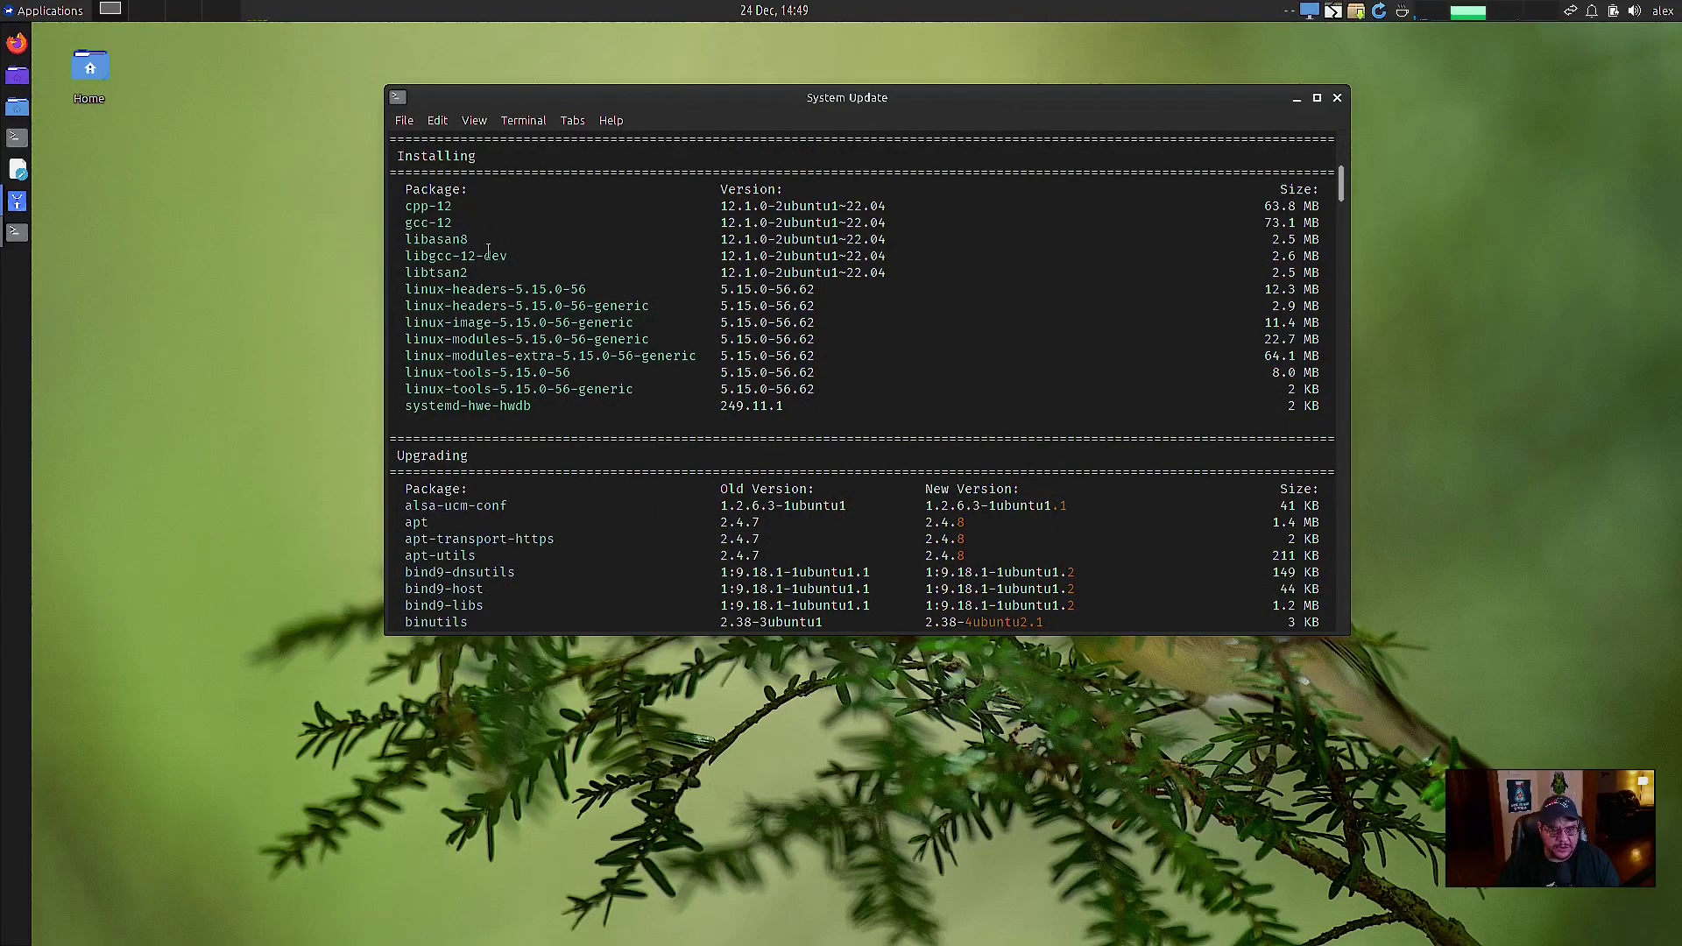
{"action": "scroll", "coordinate": [571, 474], "scroll_direction": "down", "scroll_amount": 10}
{"action": "scroll", "coordinate": [571, 474], "scroll_direction": "down", "scroll_amount": 15}
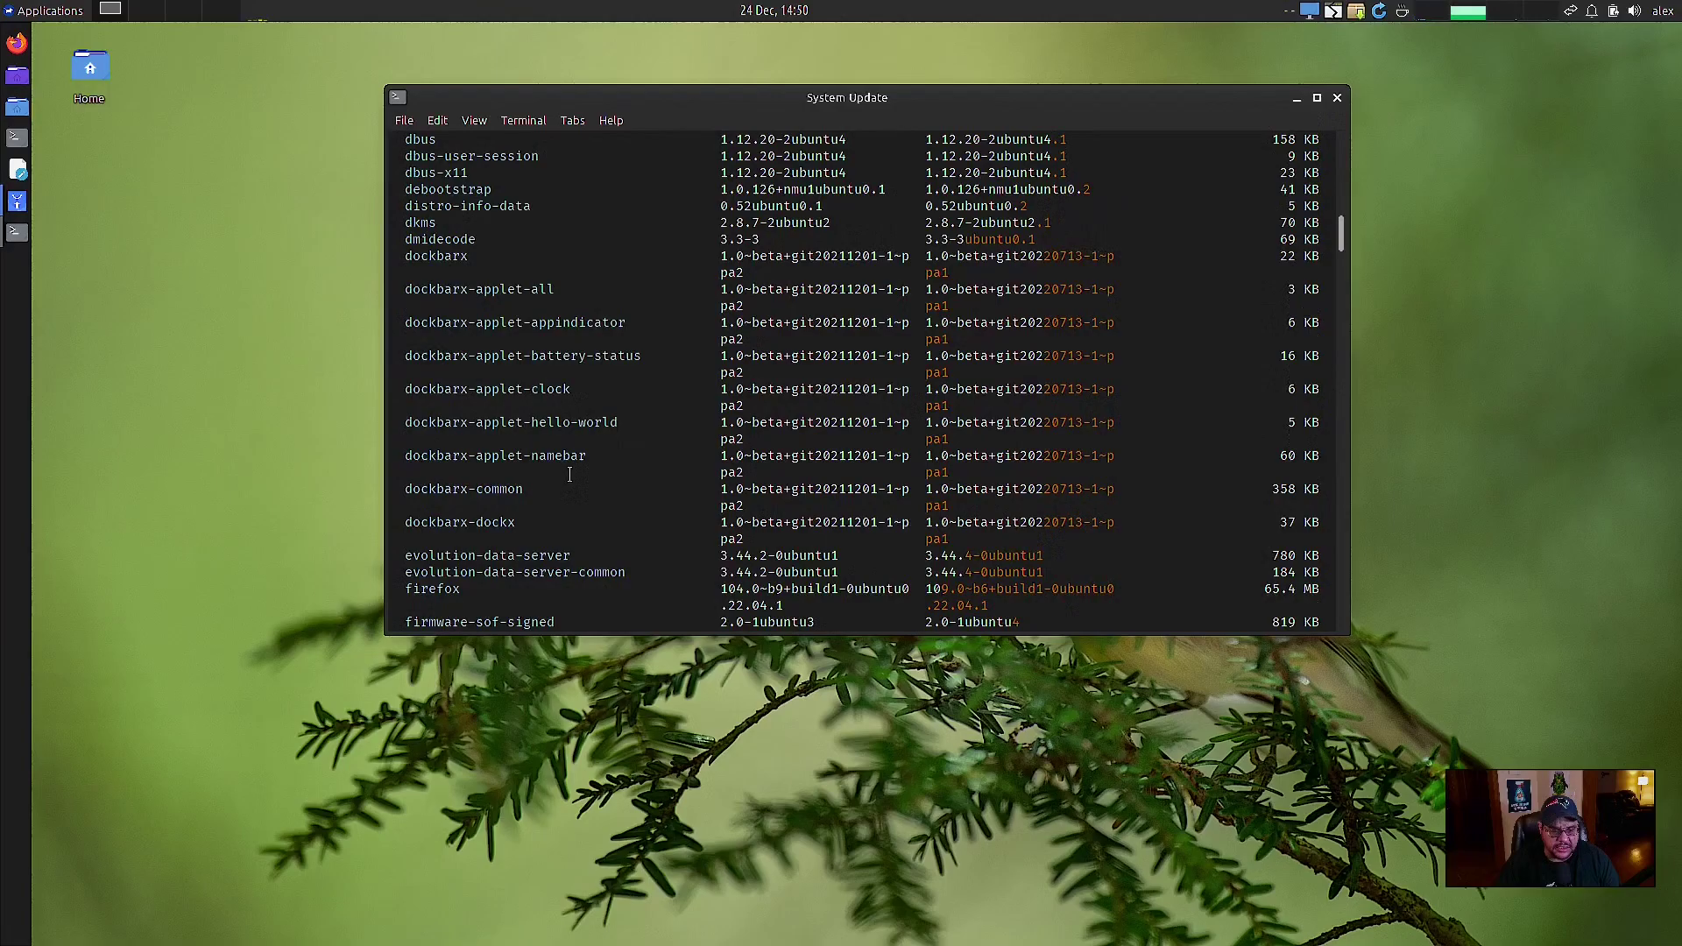
{"action": "scroll", "coordinate": [570, 474], "scroll_direction": "down", "scroll_amount": 15}
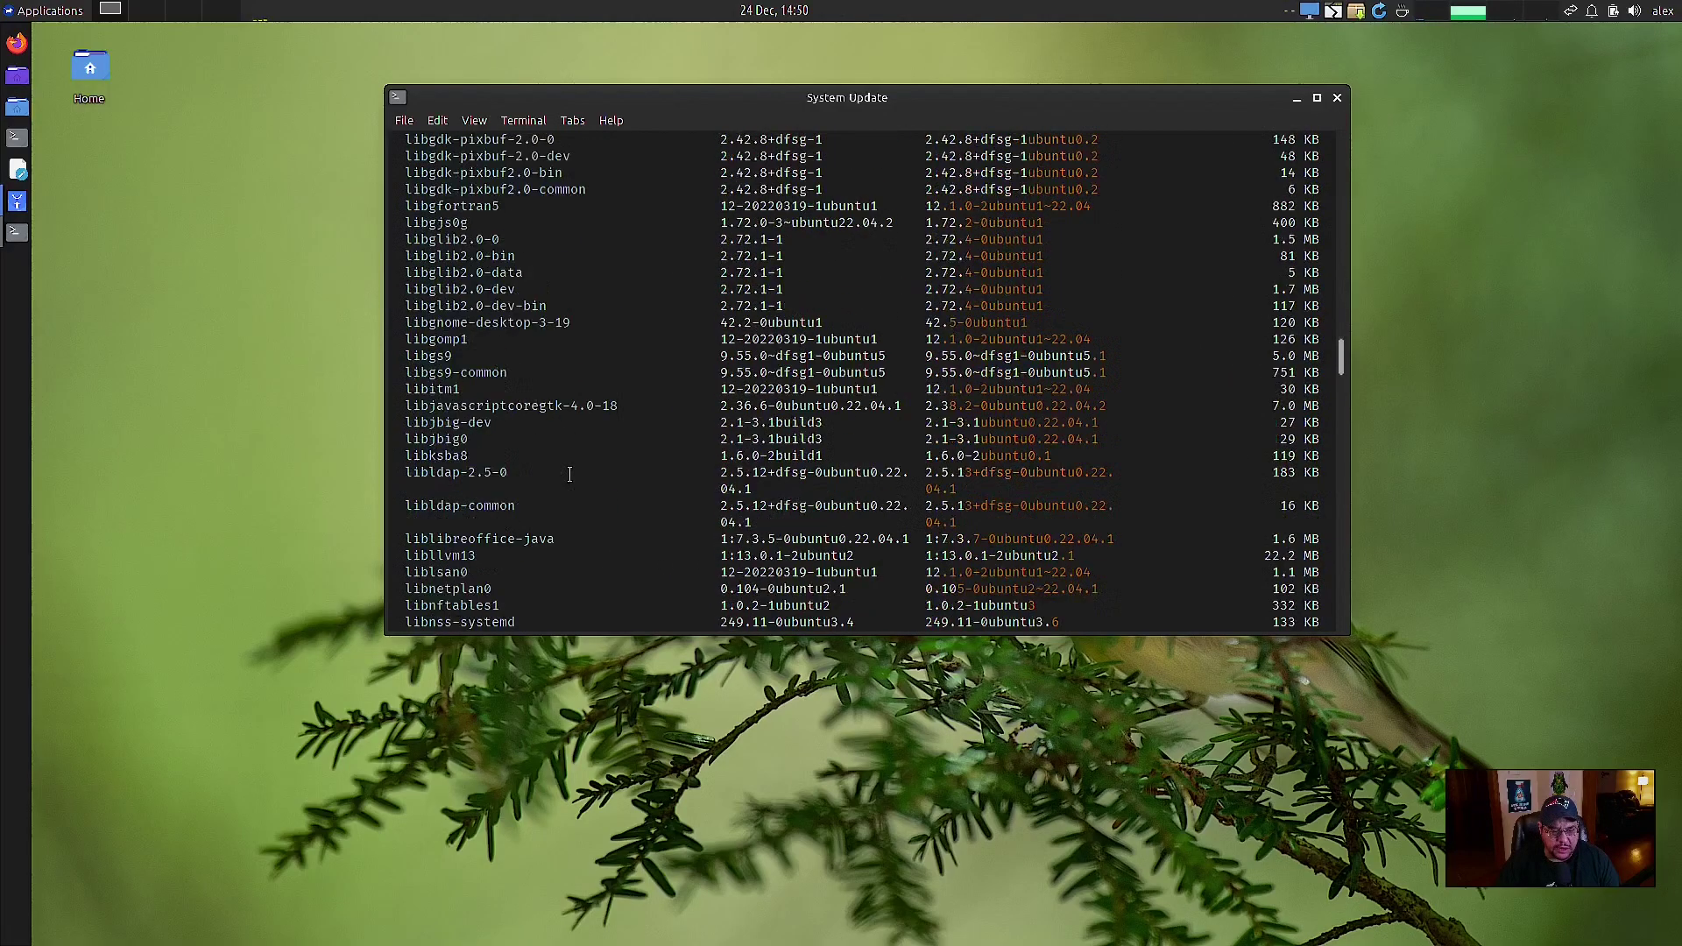
{"action": "scroll", "coordinate": [569, 475], "scroll_direction": "down", "scroll_amount": 18}
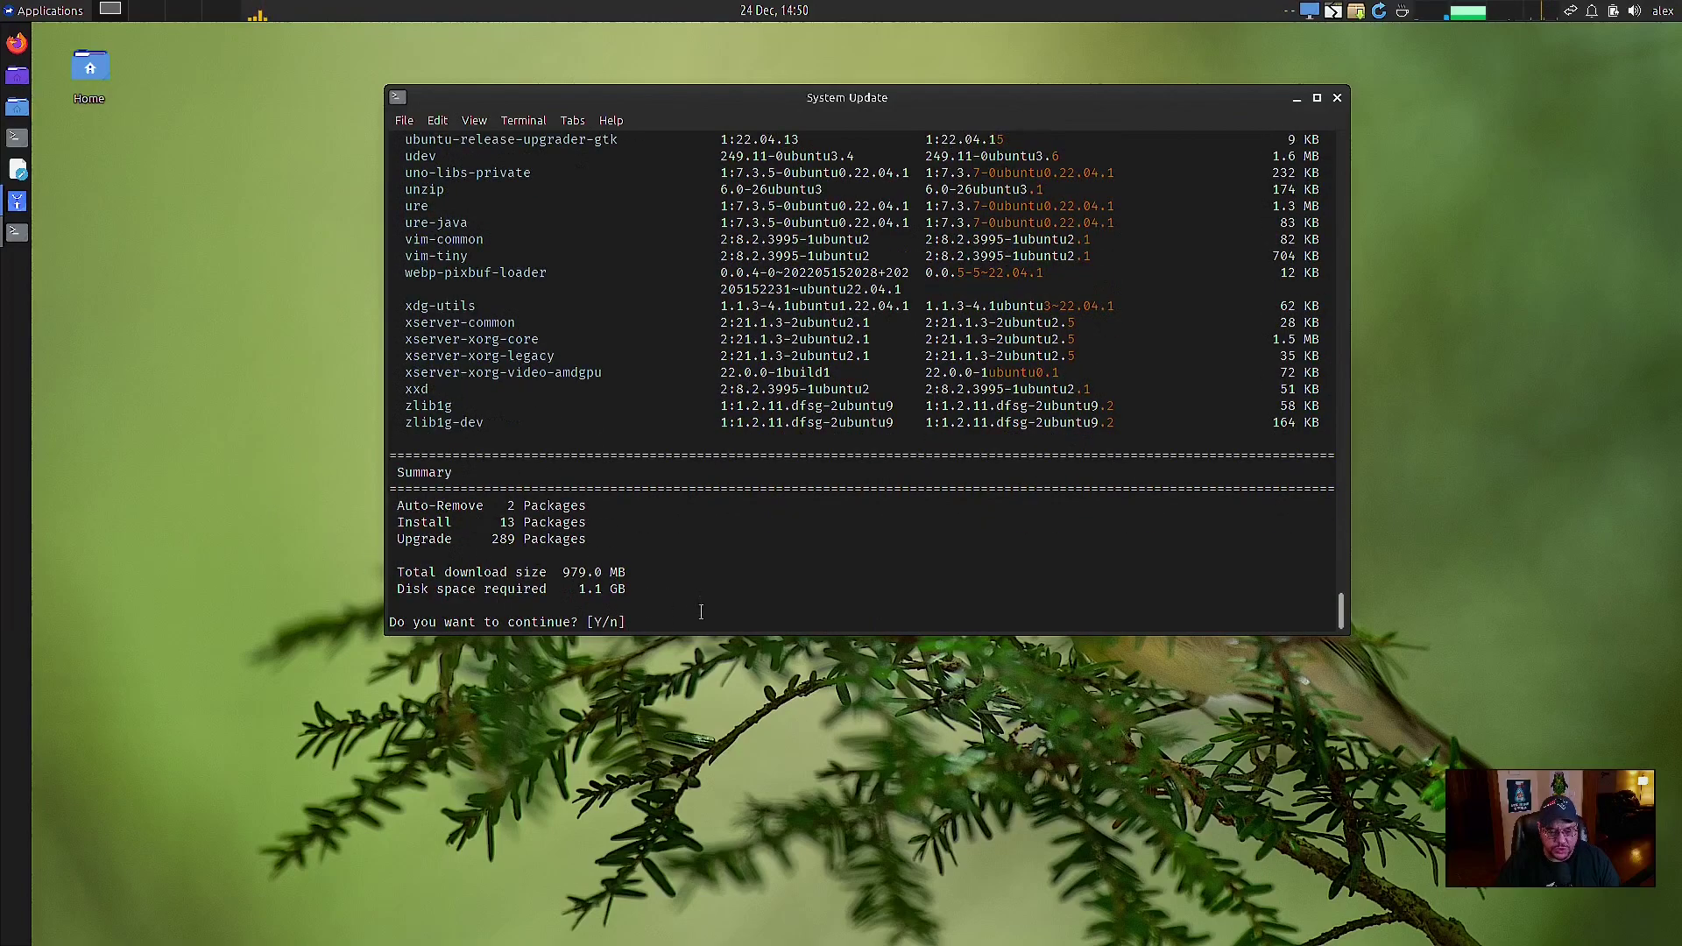
Answer 'n' to decline the upgrade and close the System Update window
{"action": "type", "text": "n"}
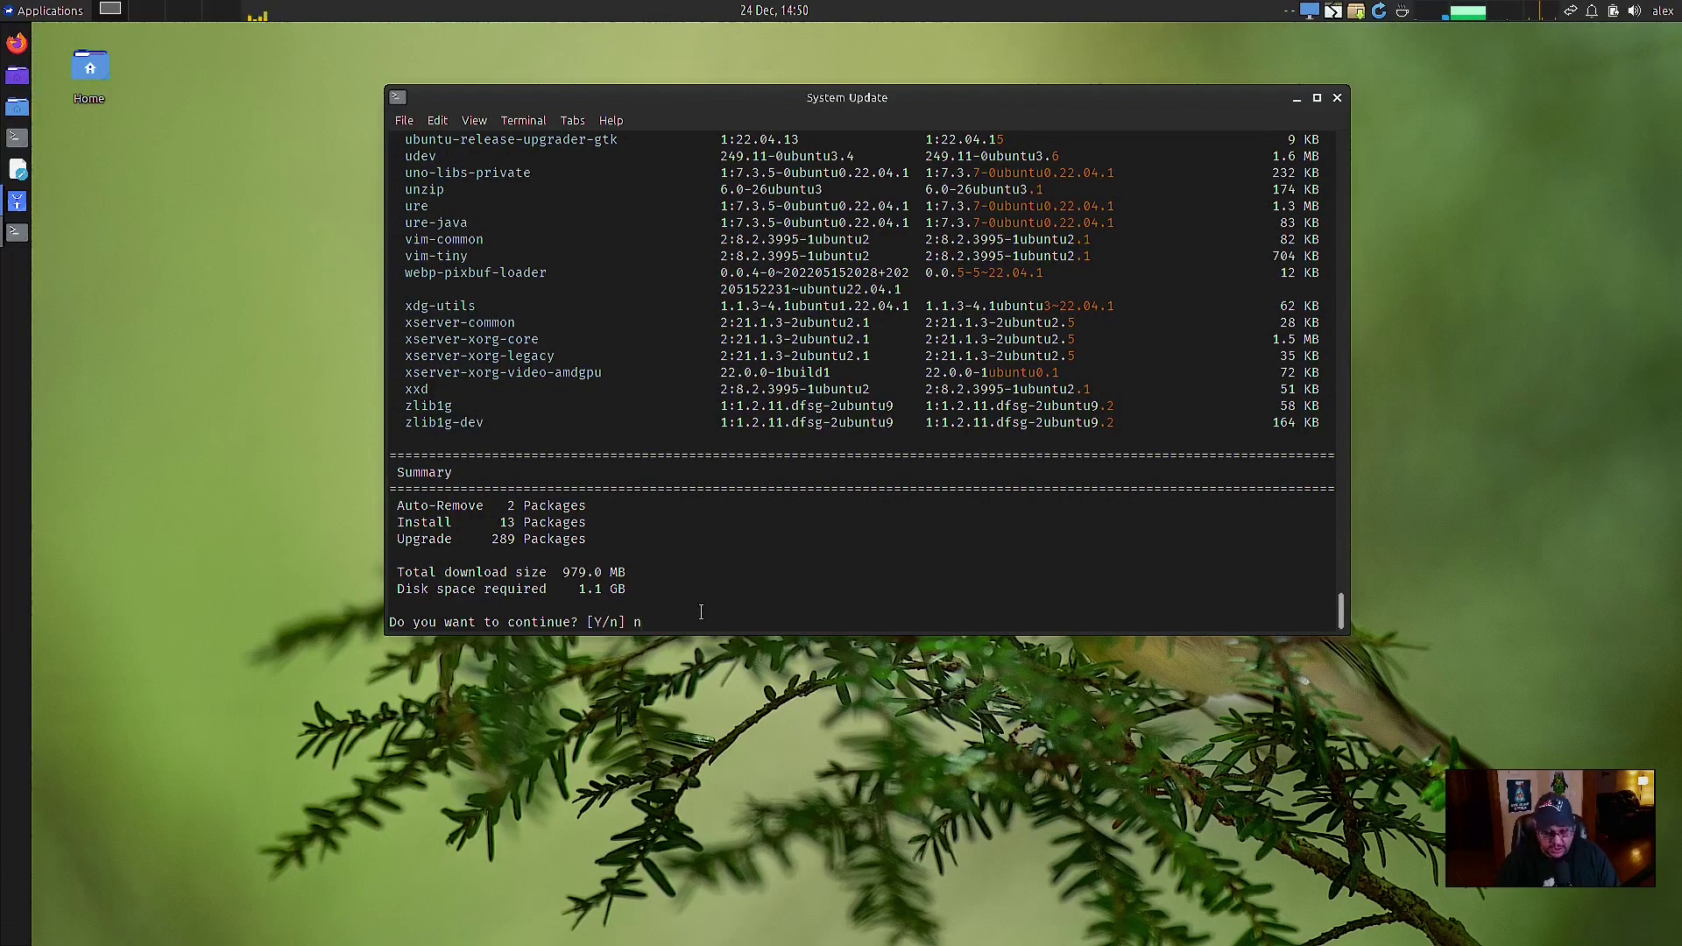
{"action": "key", "text": "Return"}
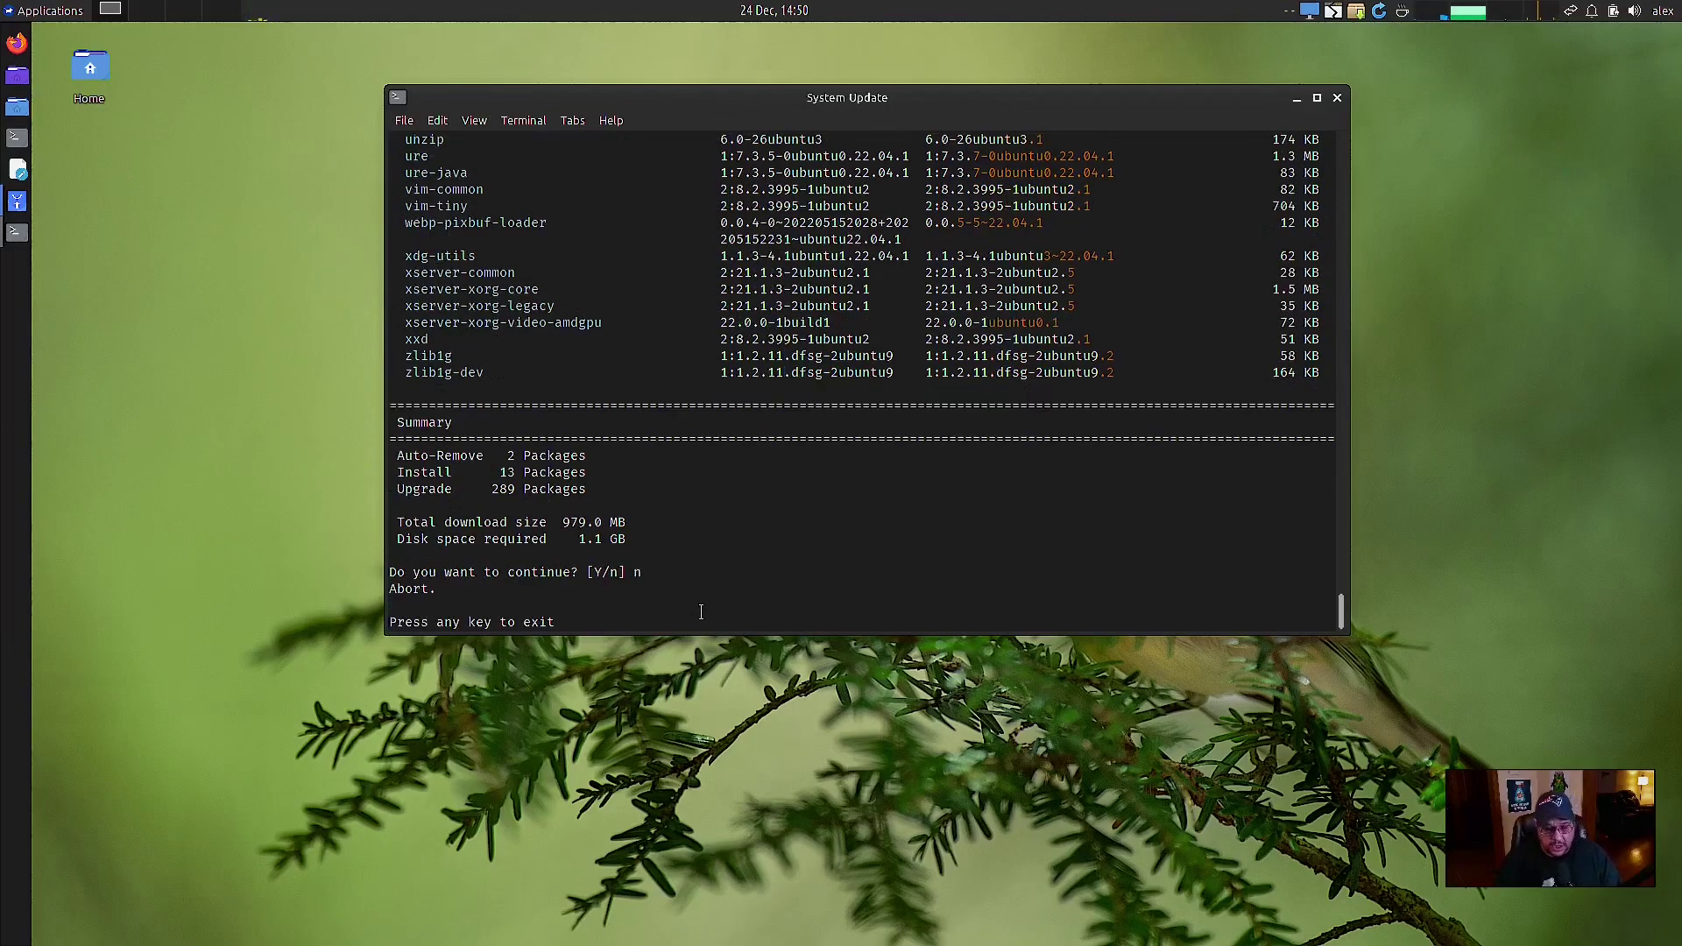
{"action": "key", "text": "Return"}
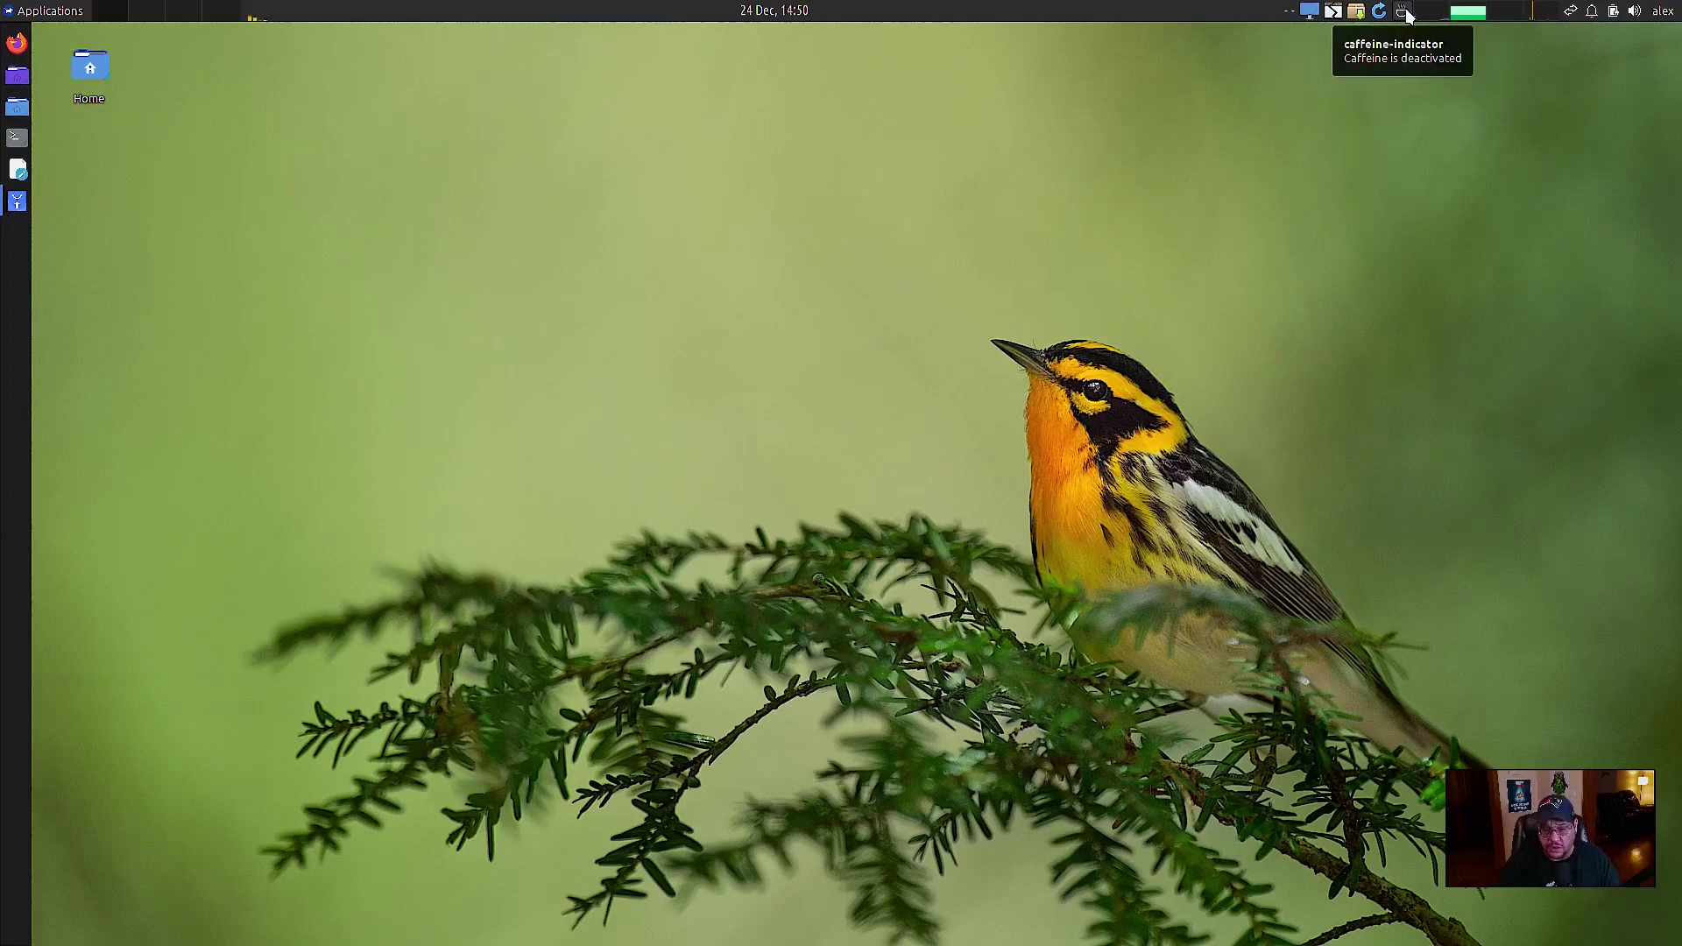
{"action": "left_click", "coordinate": [1405, 13]}
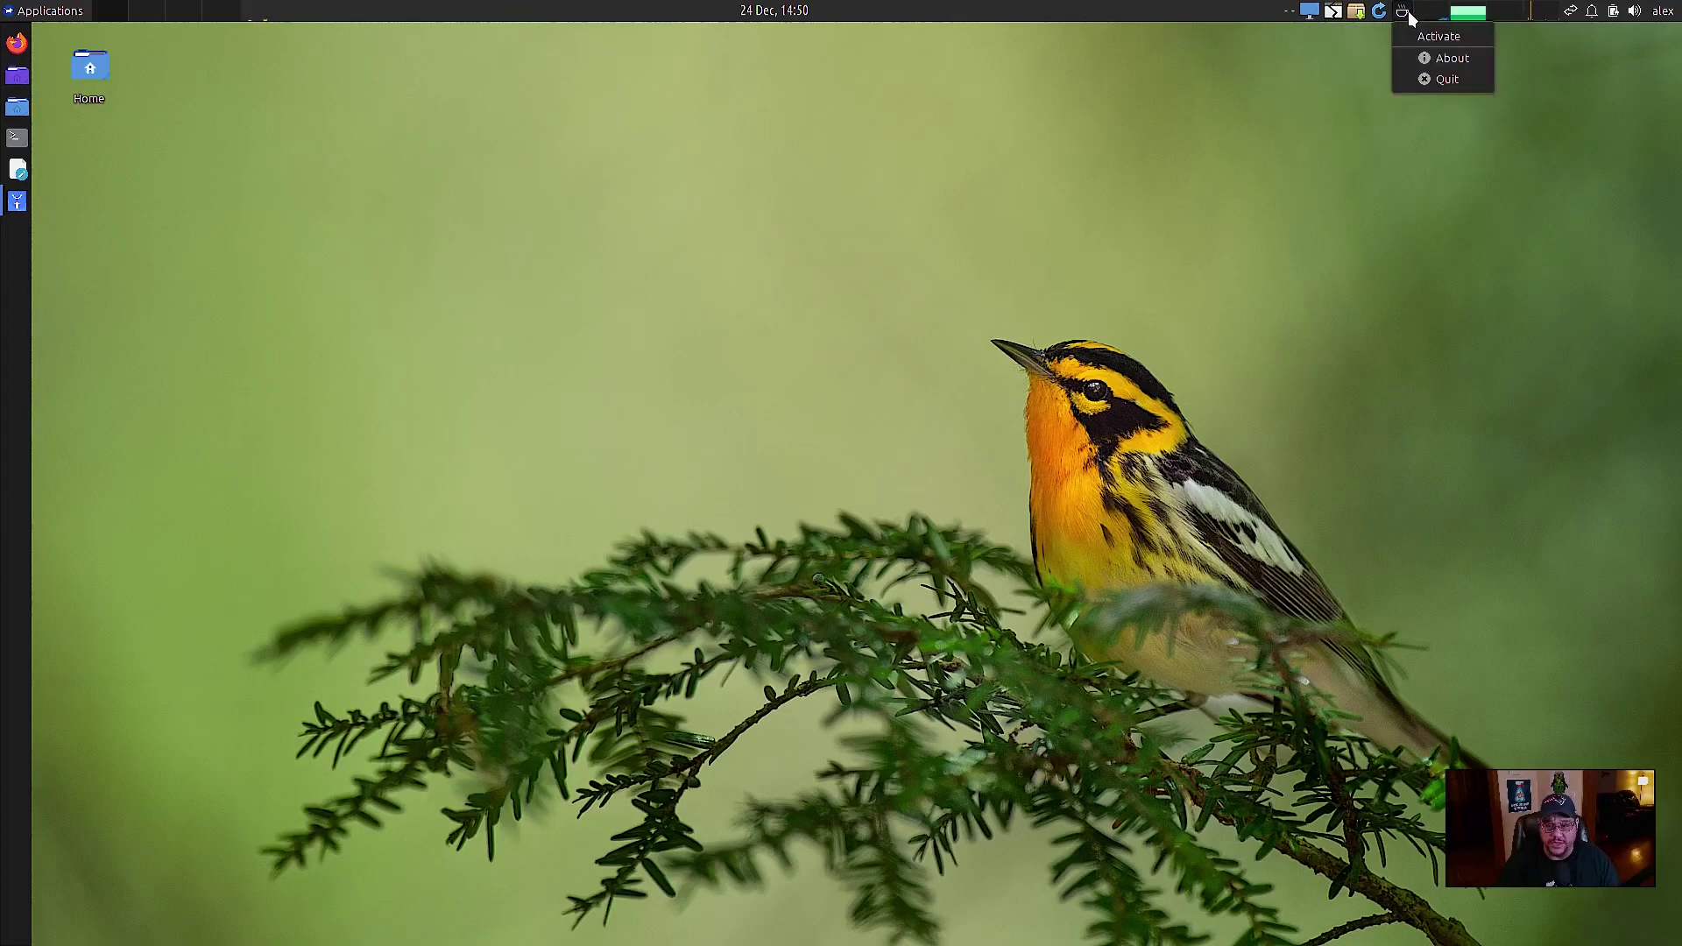
{"action": "left_click", "coordinate": [1437, 37]}
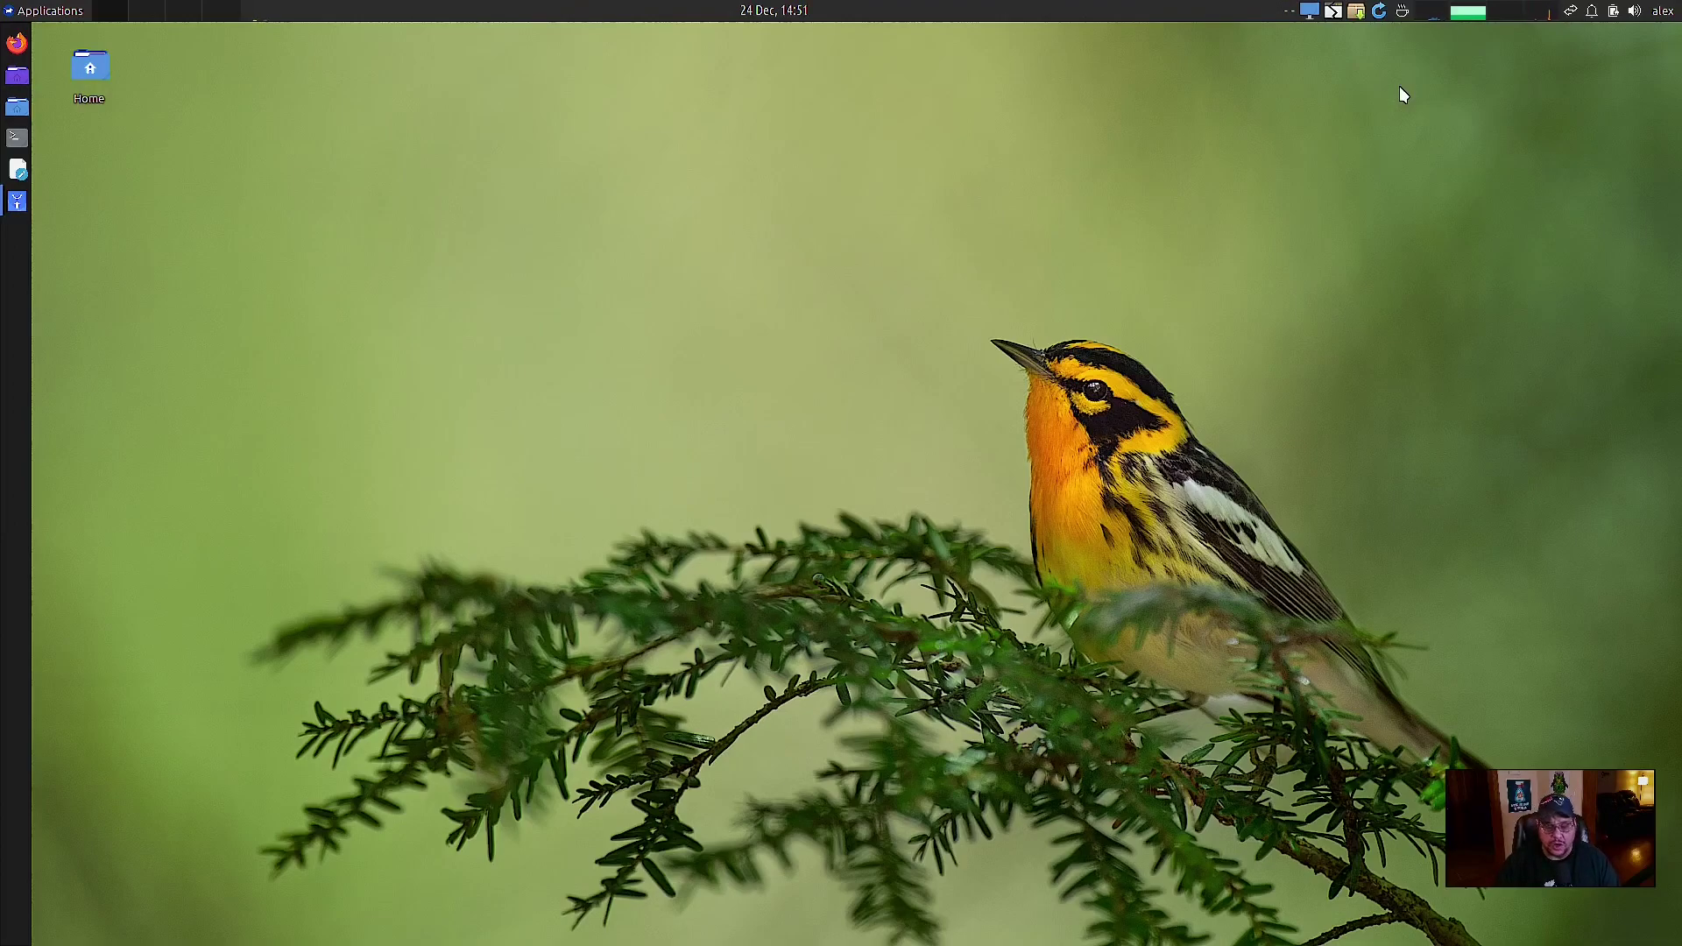
{"action": "left_click", "coordinate": [1402, 10]}
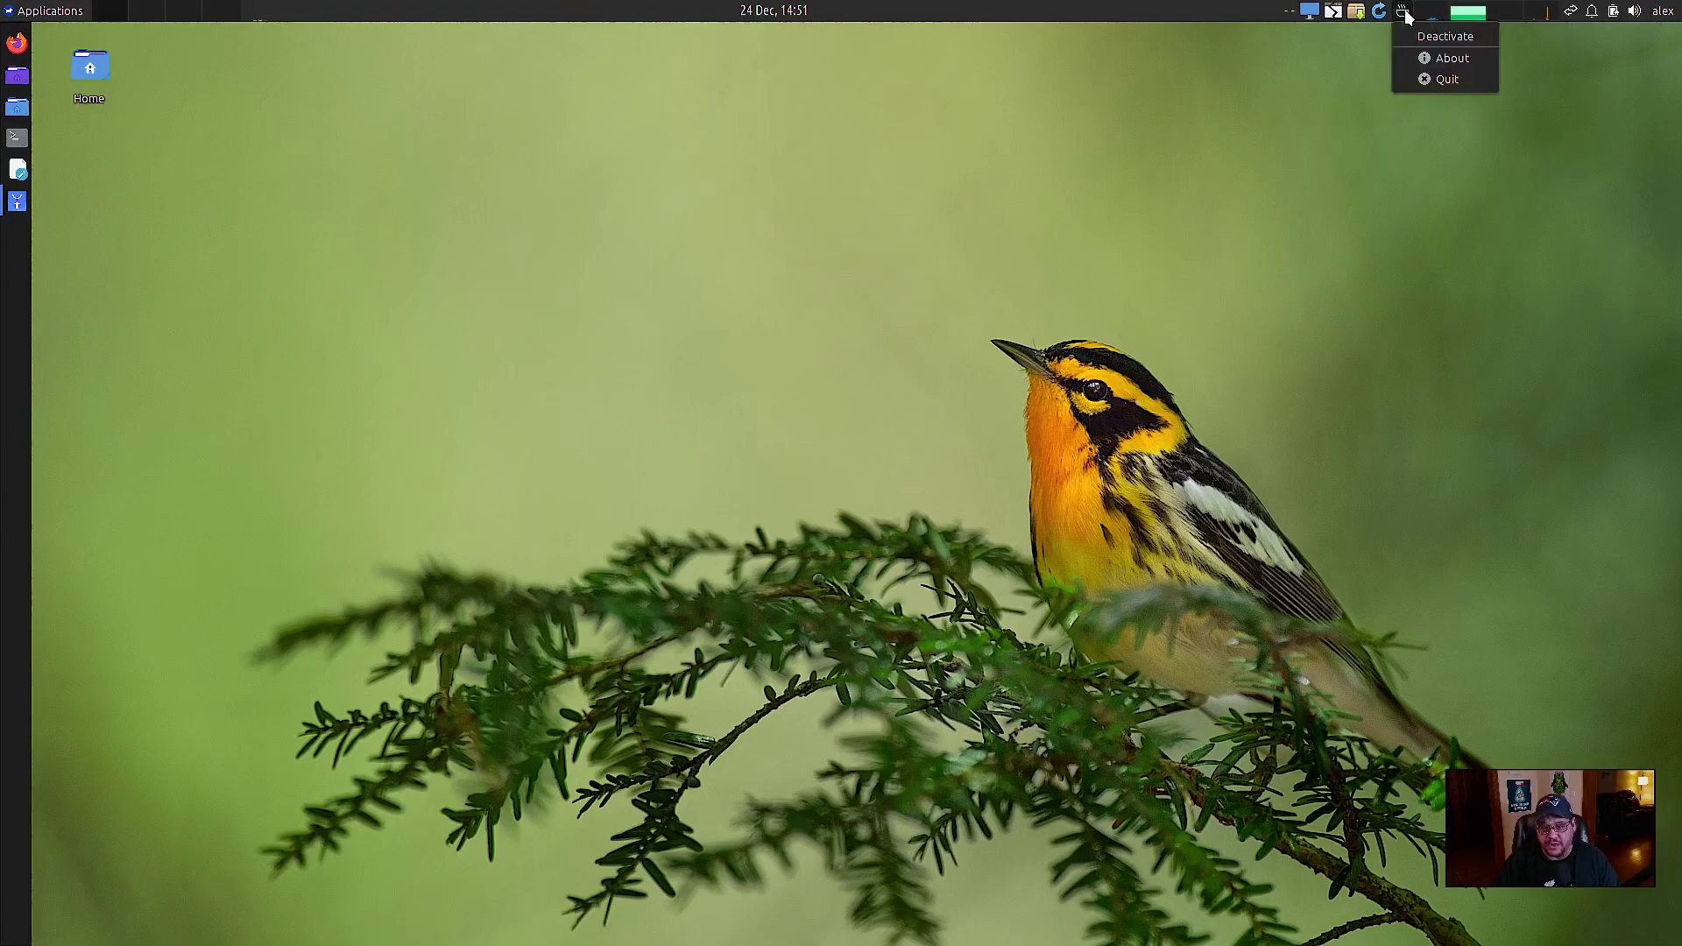
{"action": "left_click", "coordinate": [1420, 35]}
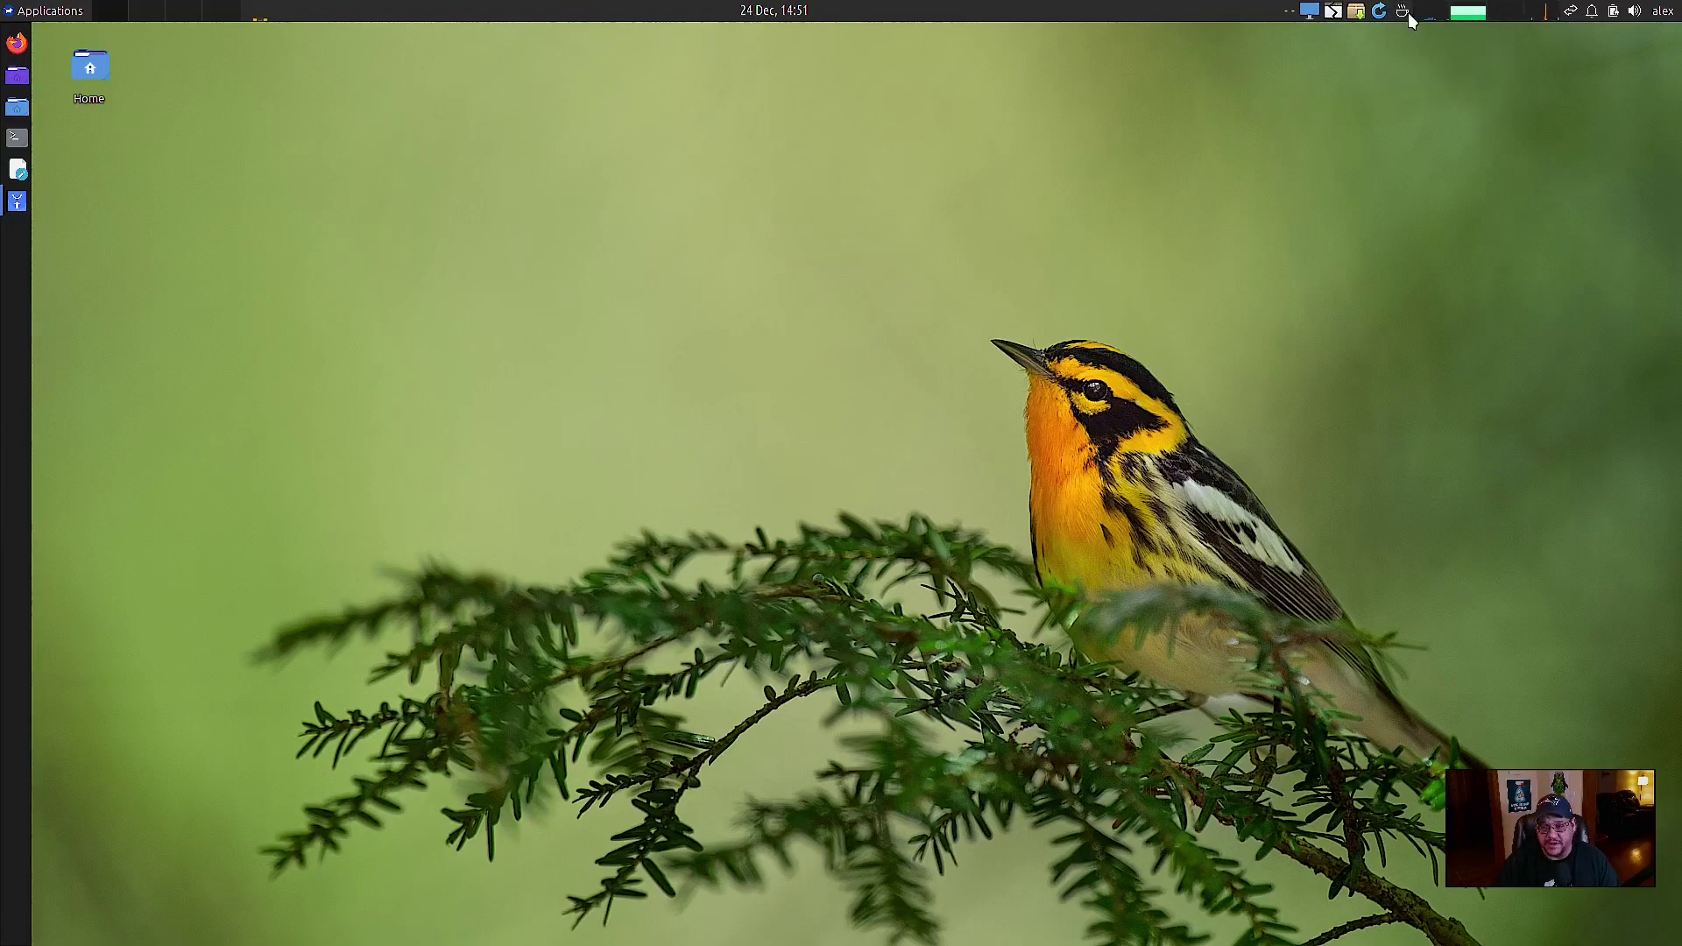
Show and dismiss the system monitor's CPU and memory readings twice
{"action": "left_click", "coordinate": [1472, 12]}
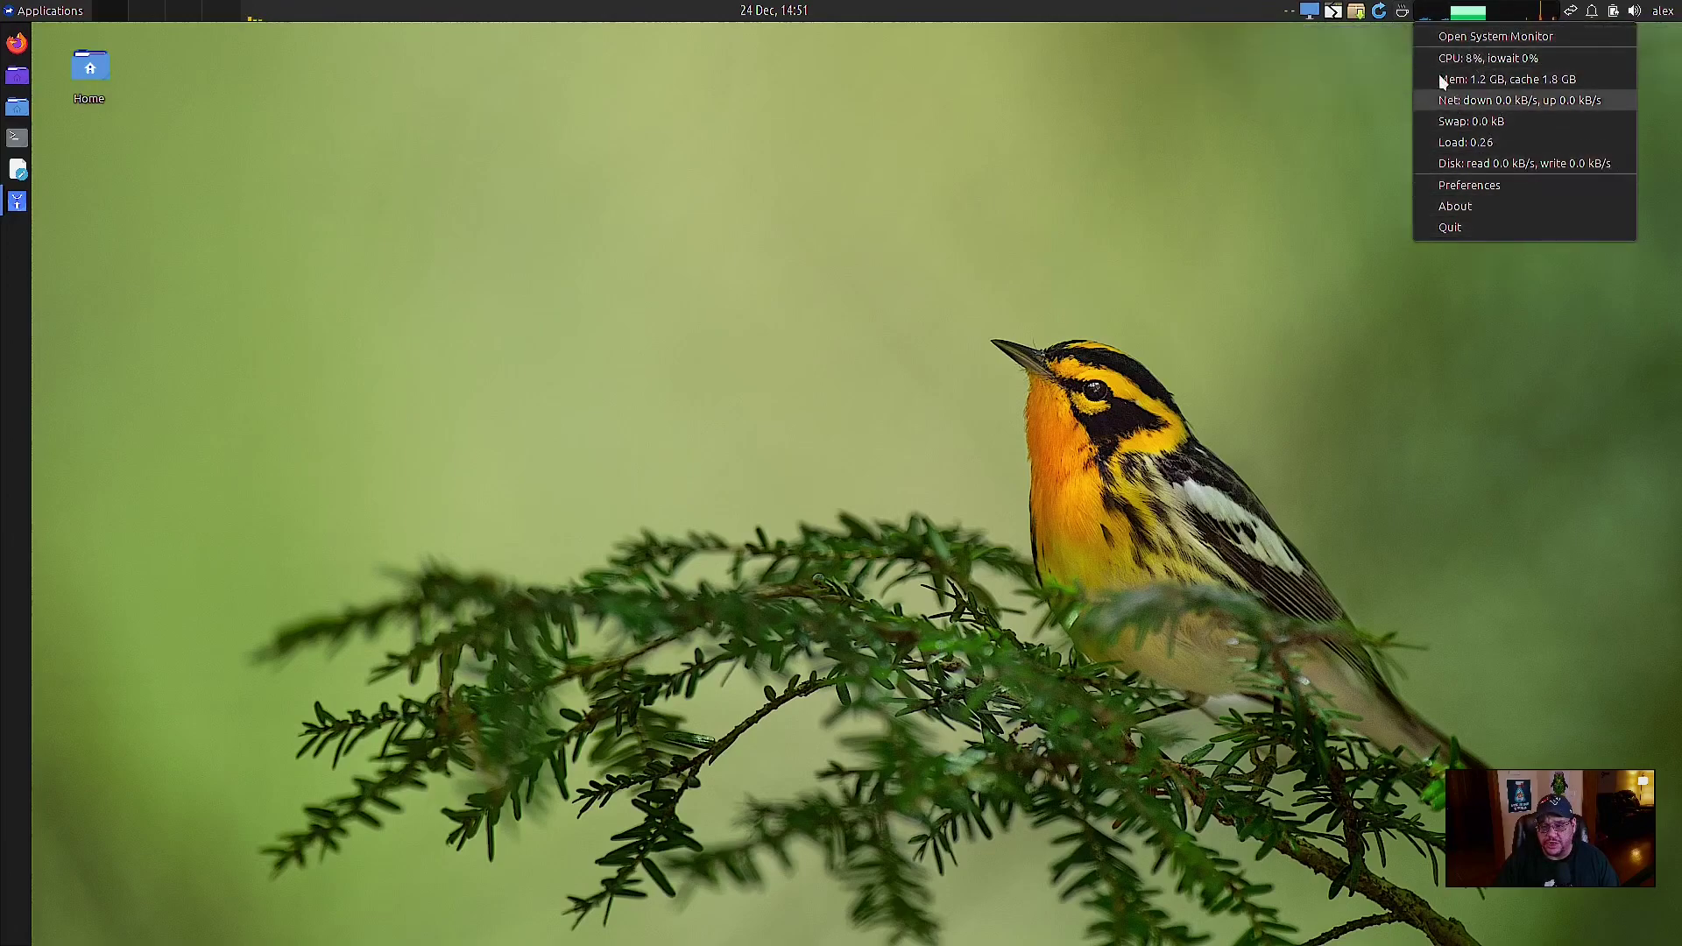
{"action": "left_click", "coordinate": [1395, 75]}
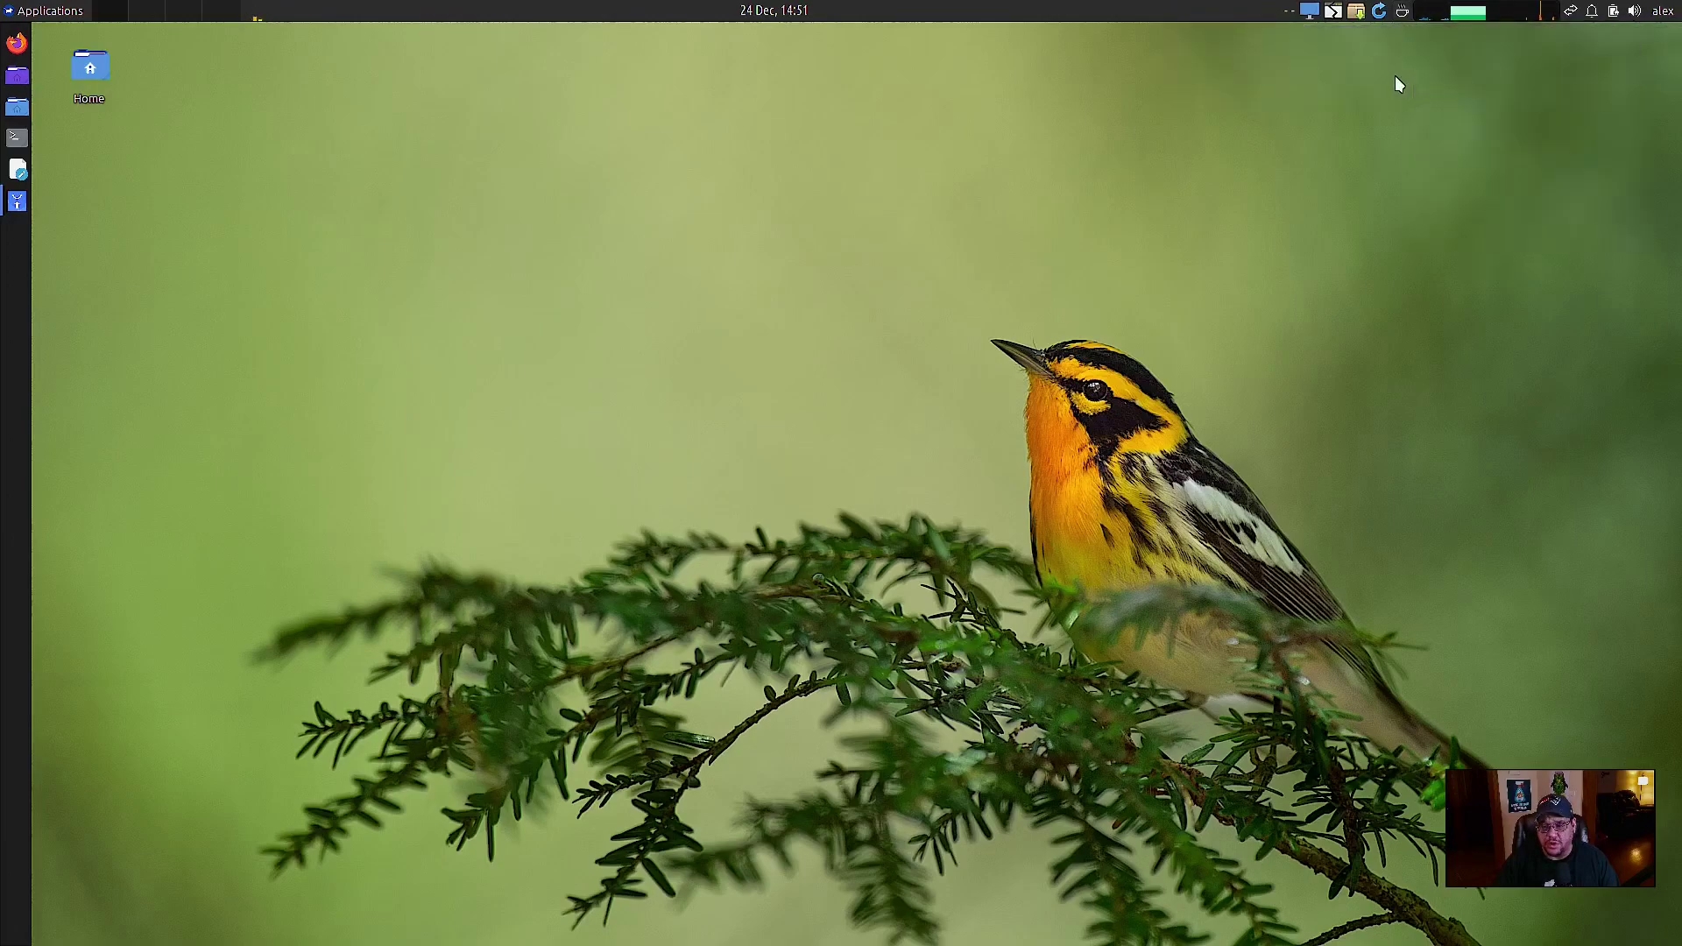
{"action": "left_click", "coordinate": [1537, 17]}
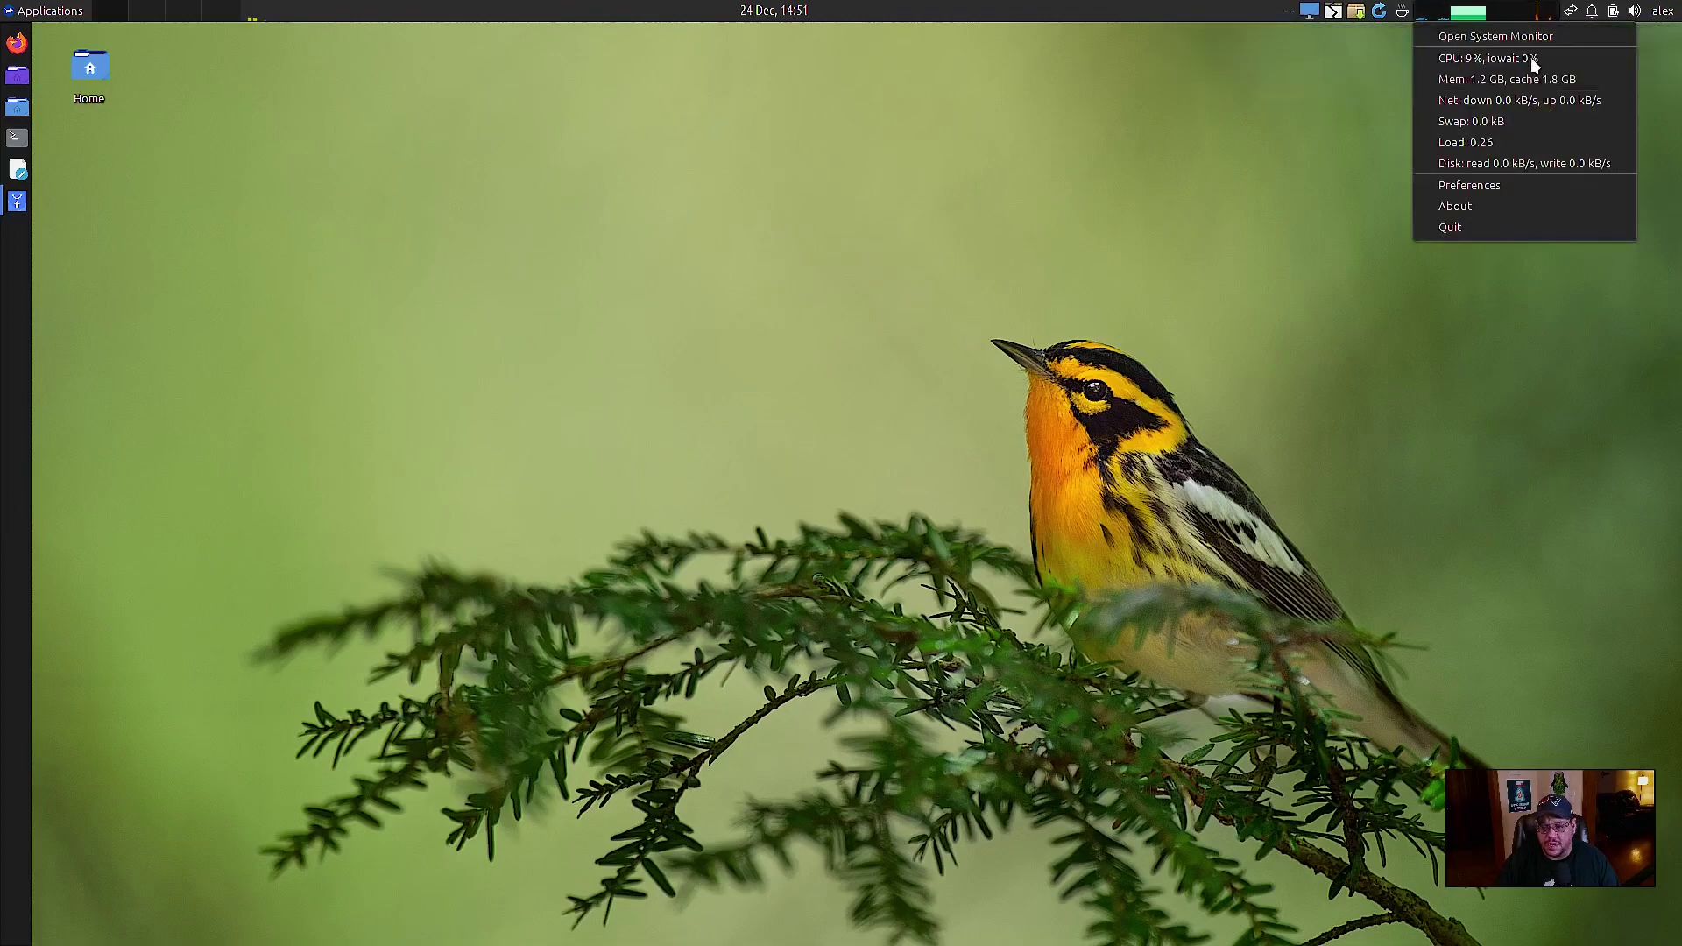
{"action": "left_click", "coordinate": [1297, 131]}
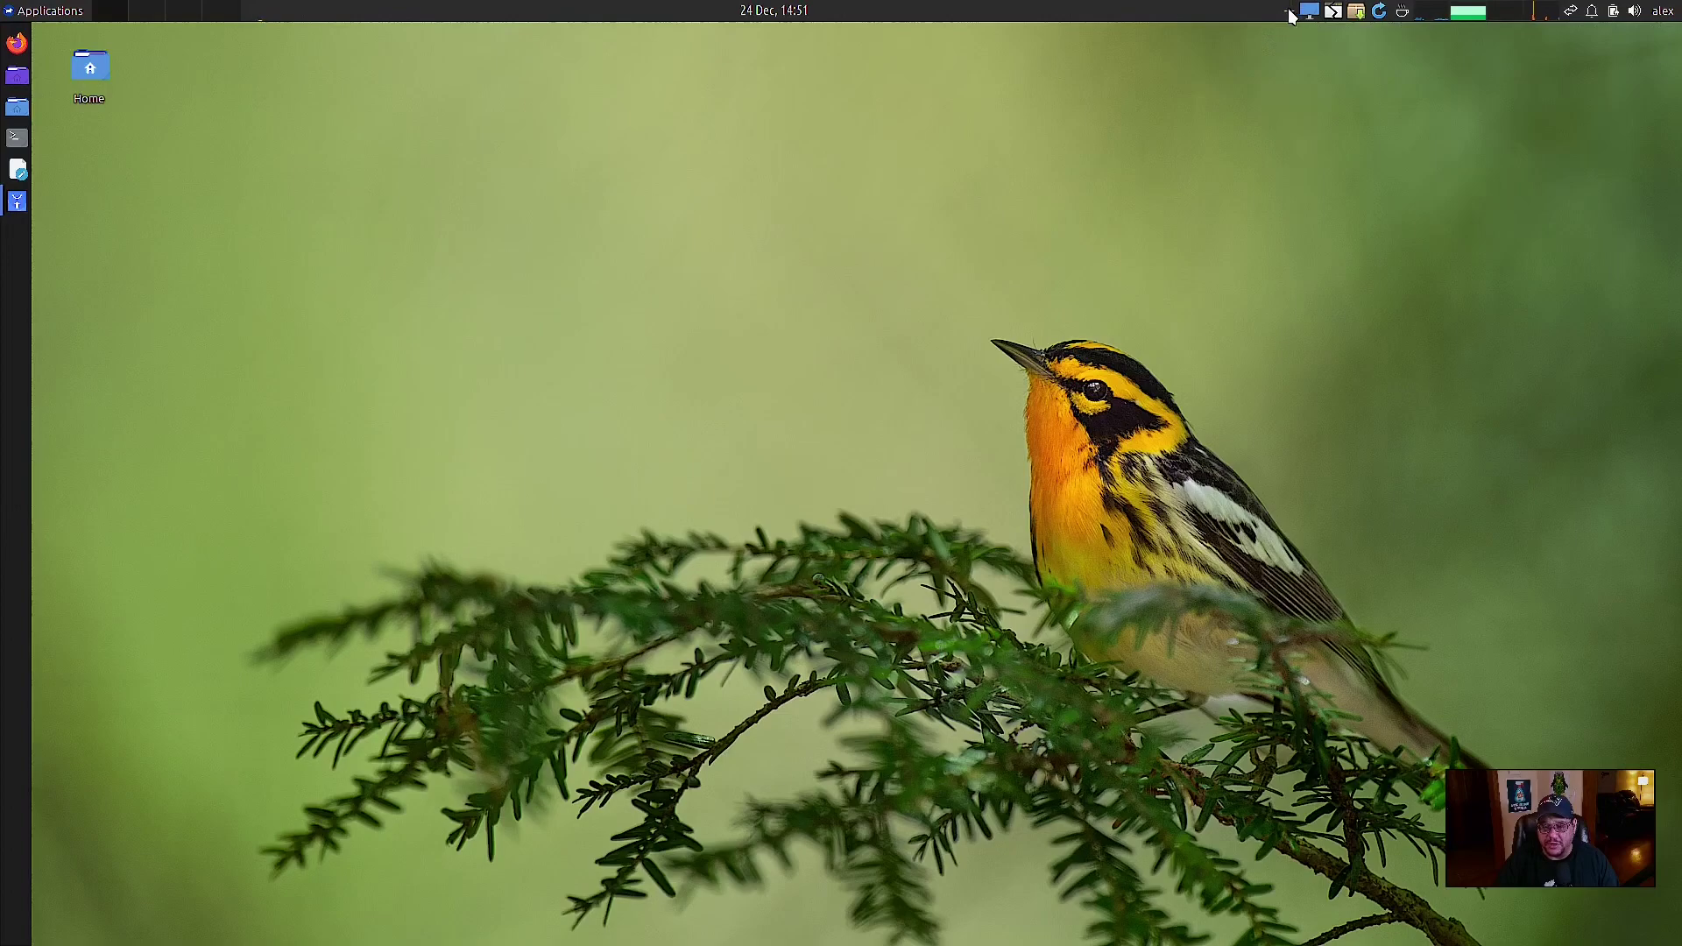
Check the notification log, volume popup and user session options, then close them all
{"action": "mouse_move", "coordinate": [1290, 16]}
{"action": "left_click", "coordinate": [1592, 11]}
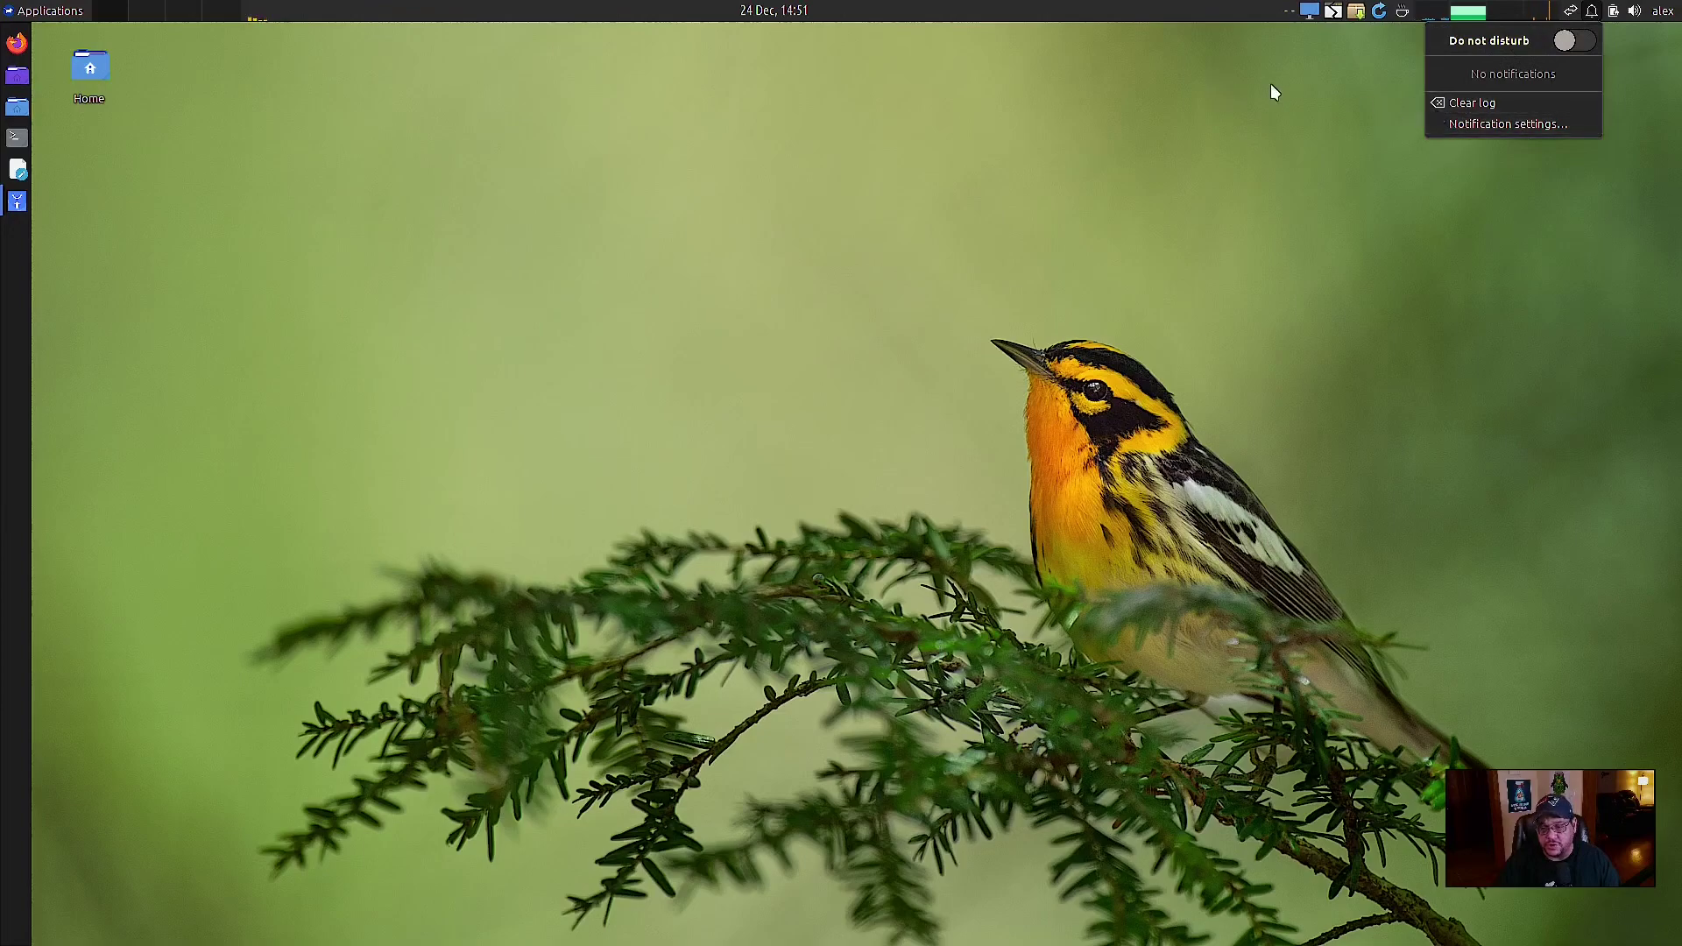
{"action": "left_click", "coordinate": [1616, 13]}
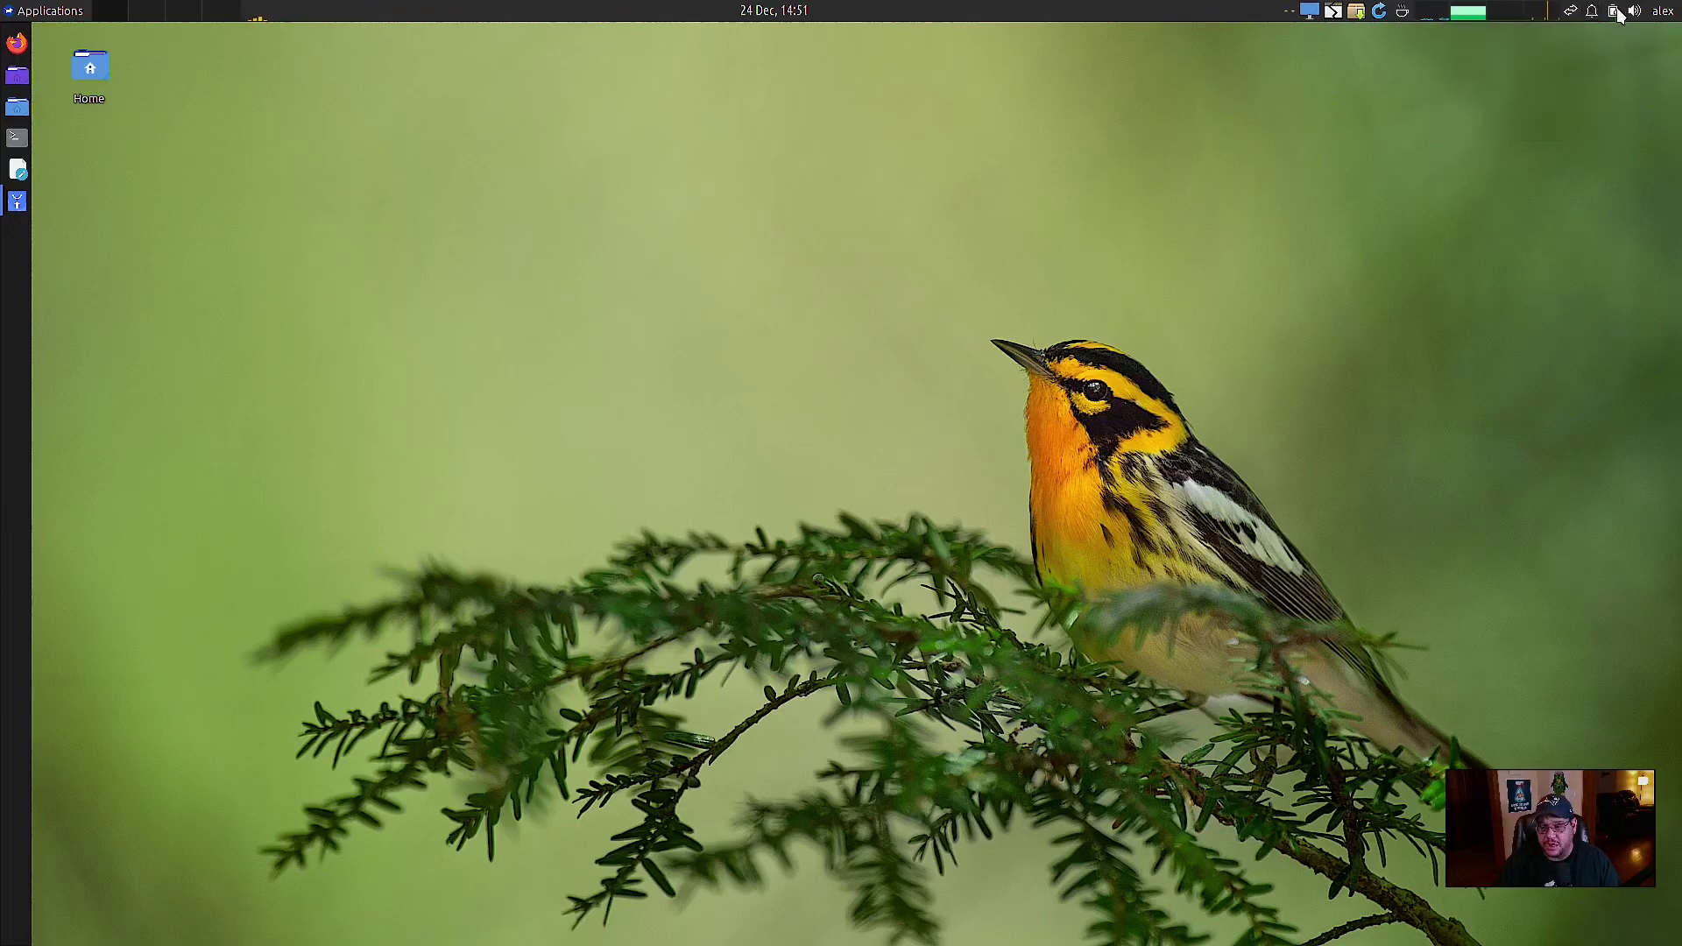
{"action": "left_click", "coordinate": [1473, 105]}
{"action": "left_click", "coordinate": [1665, 11]}
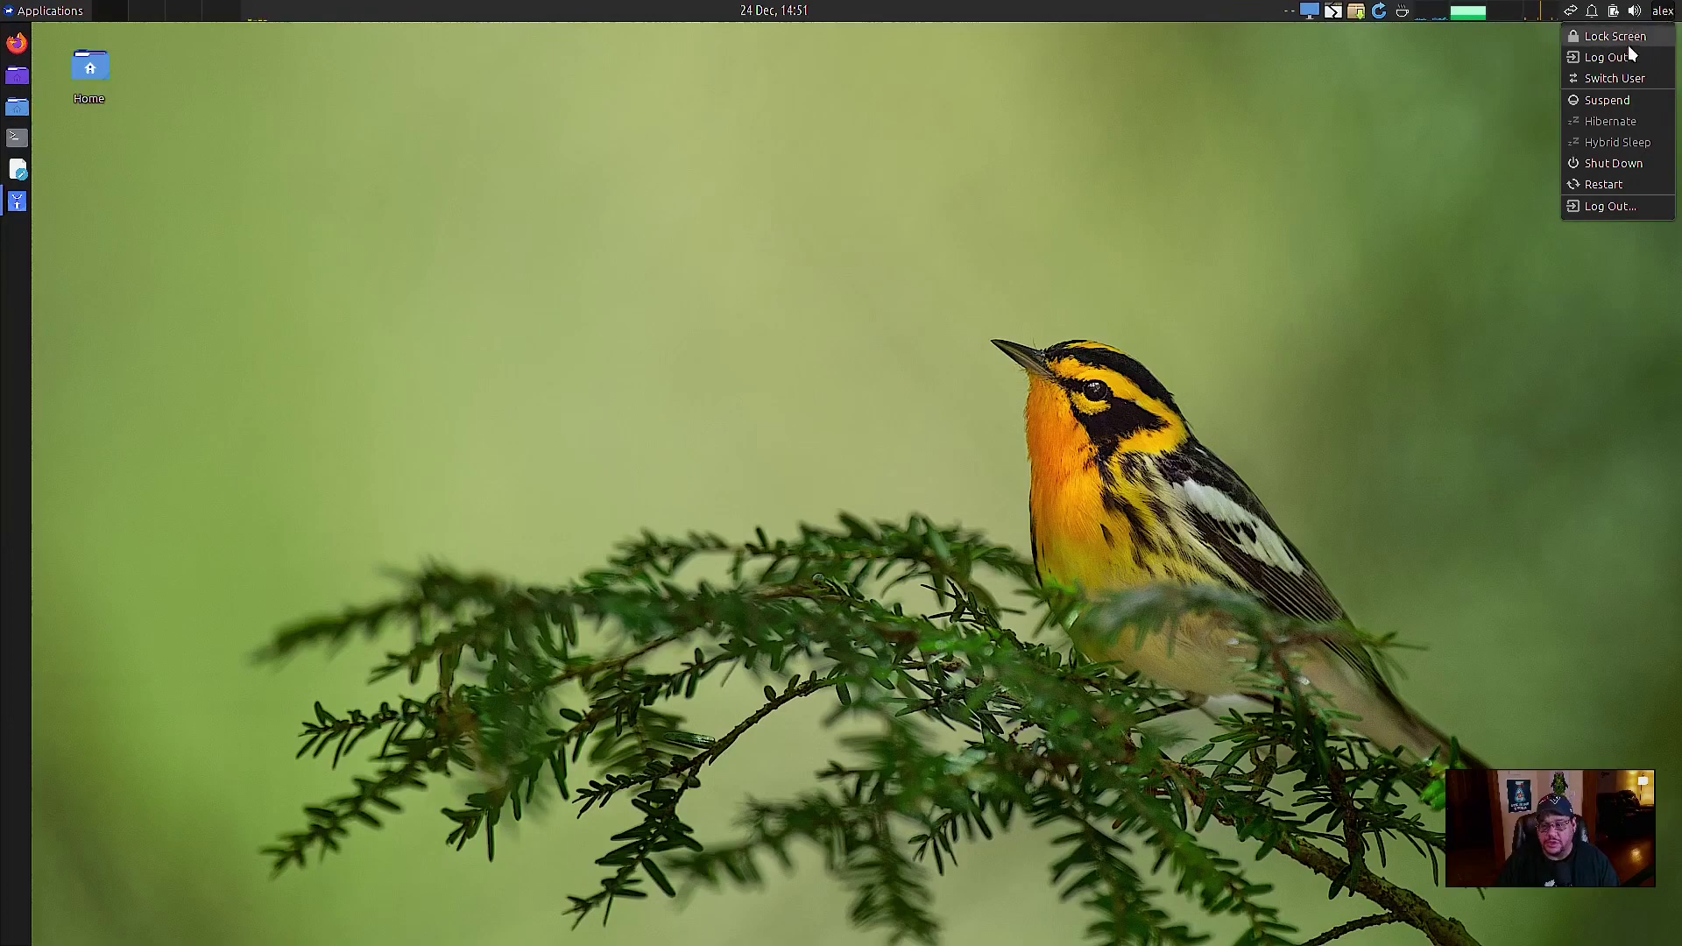
{"action": "left_click", "coordinate": [1356, 219]}
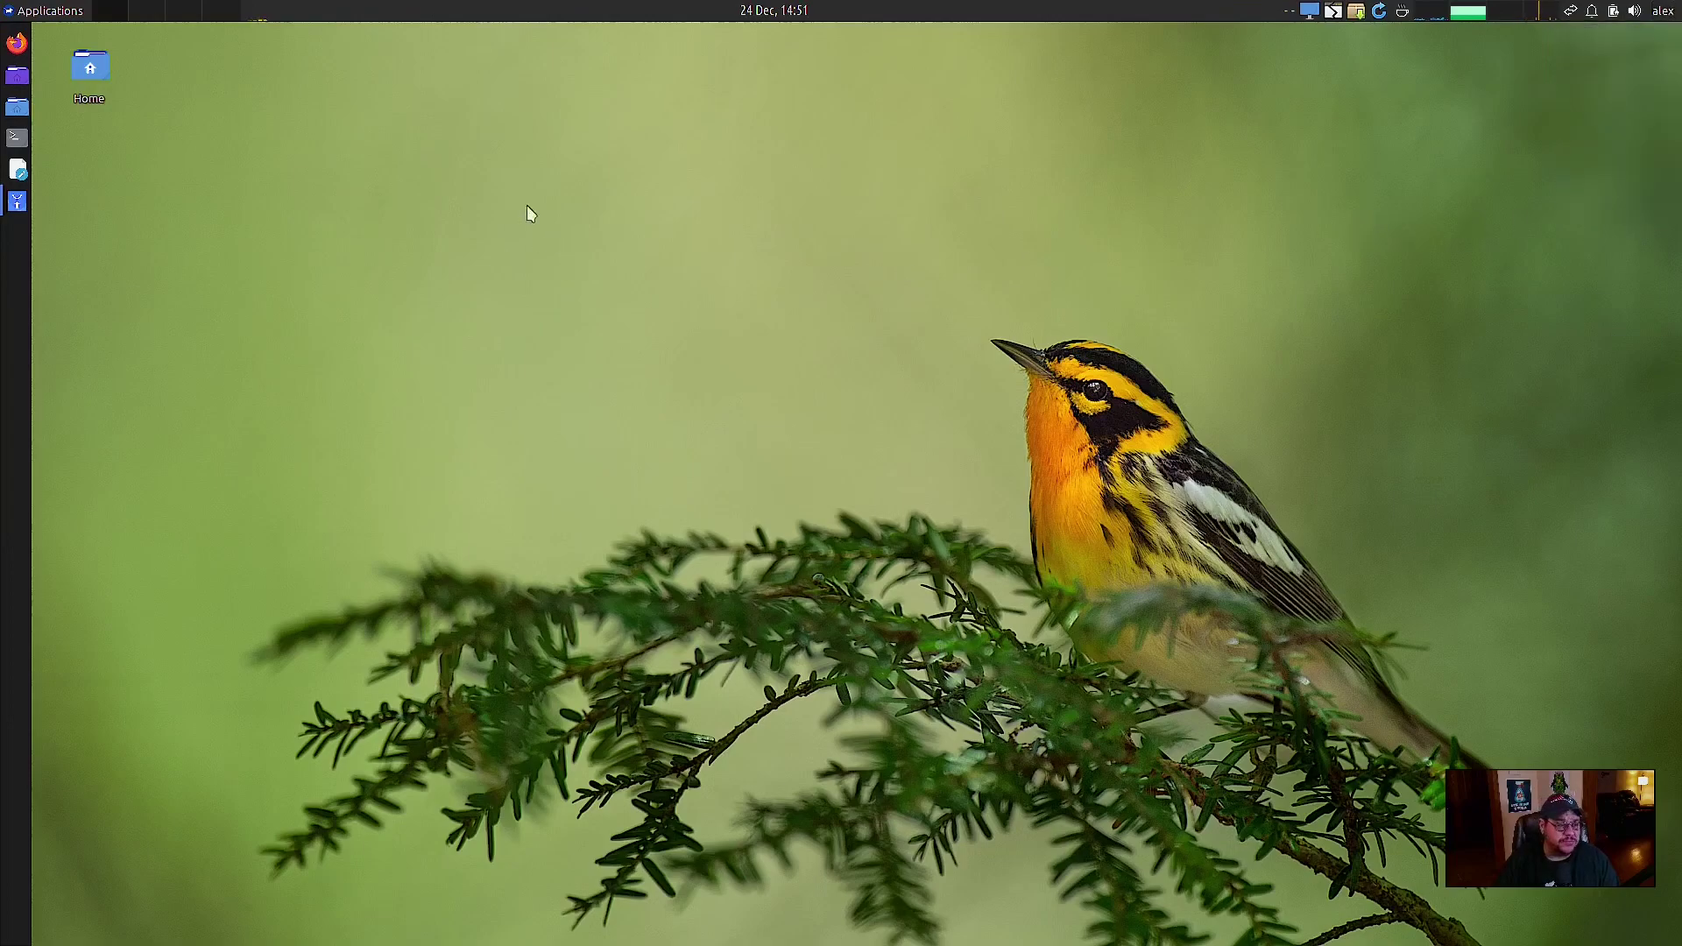
{"action": "left_click", "coordinate": [75, 10]}
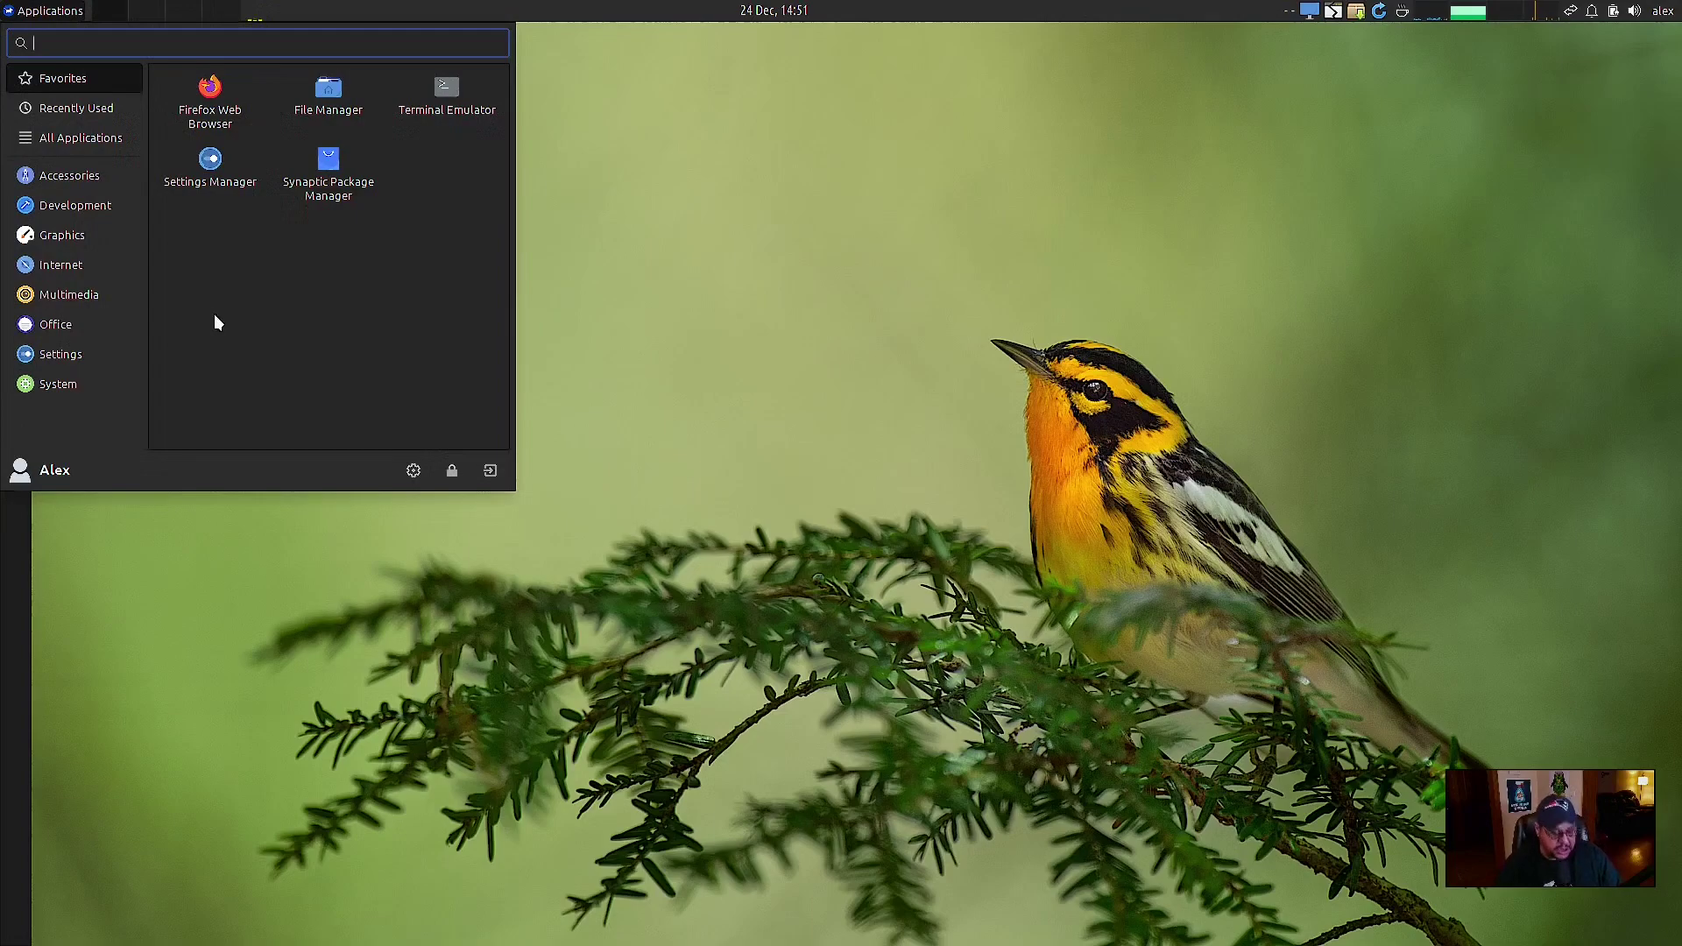
{"action": "type", "text": "z"}
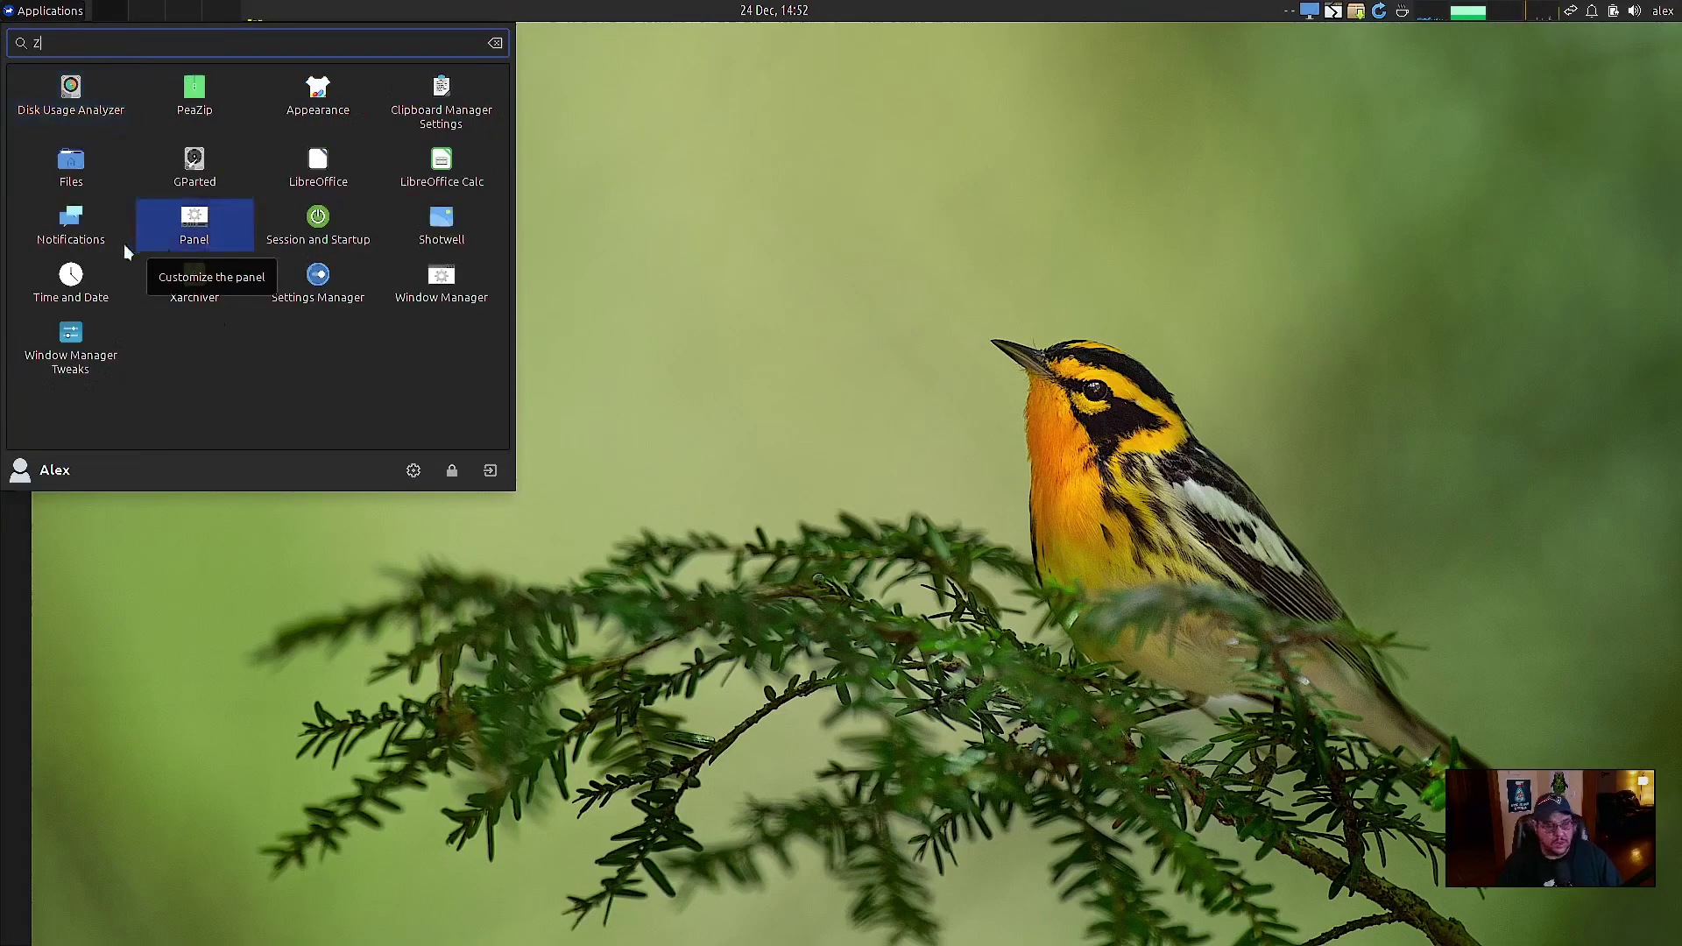
{"action": "key", "text": "BackSpace"}
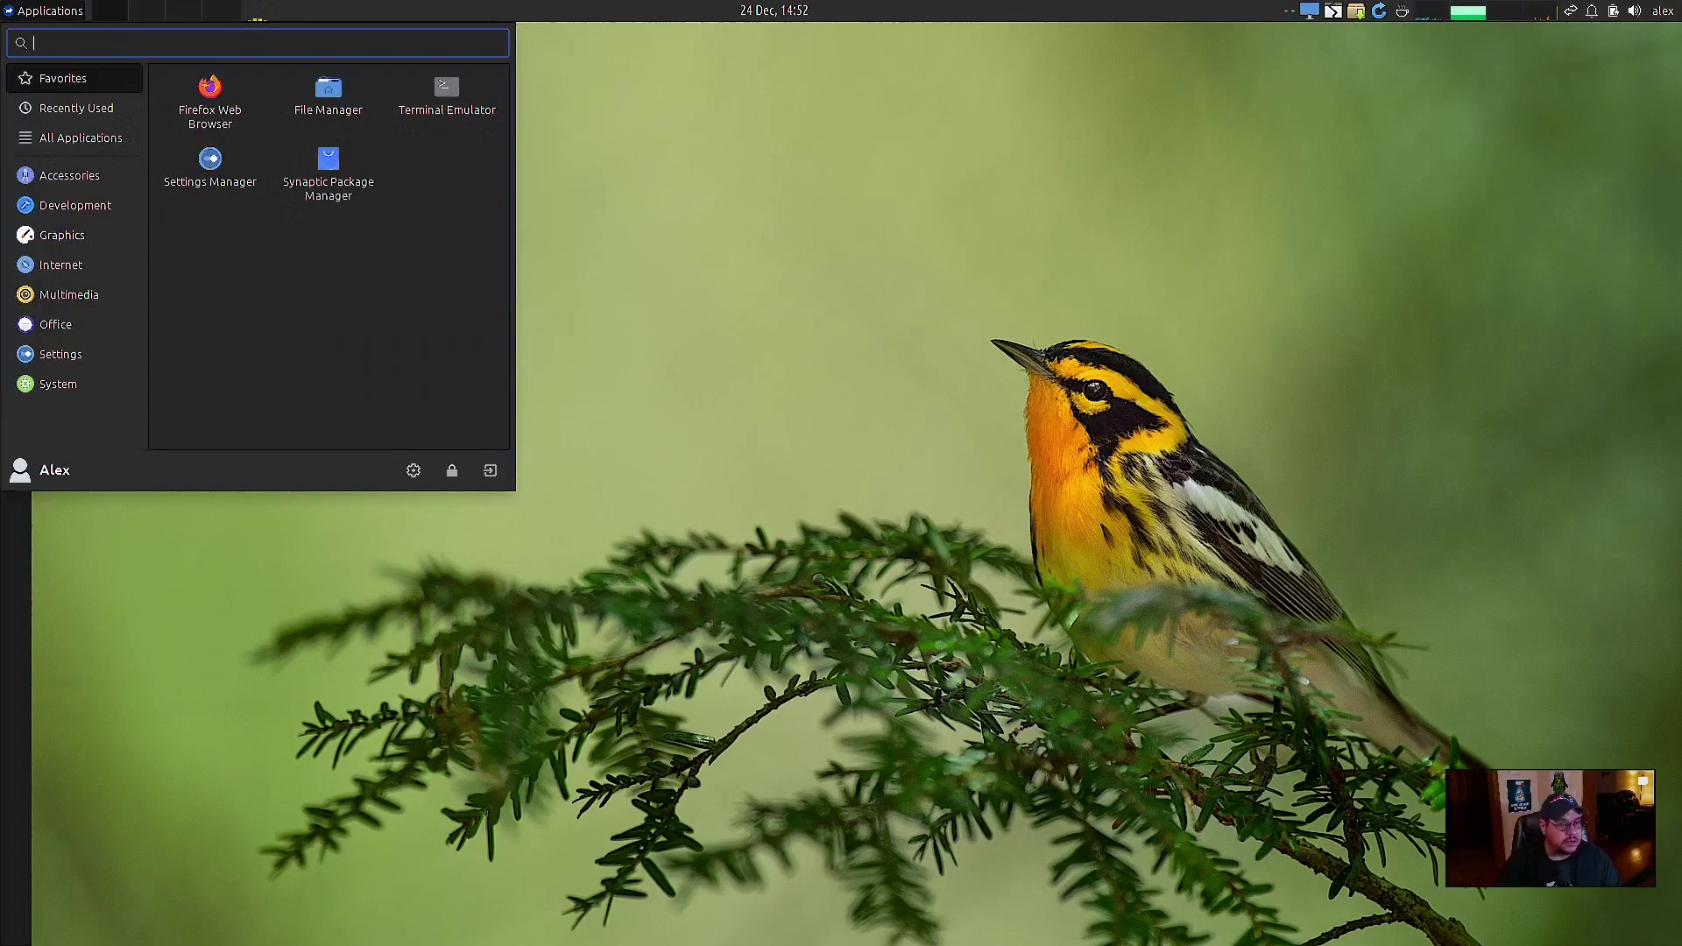
{"action": "left_click", "coordinate": [98, 146]}
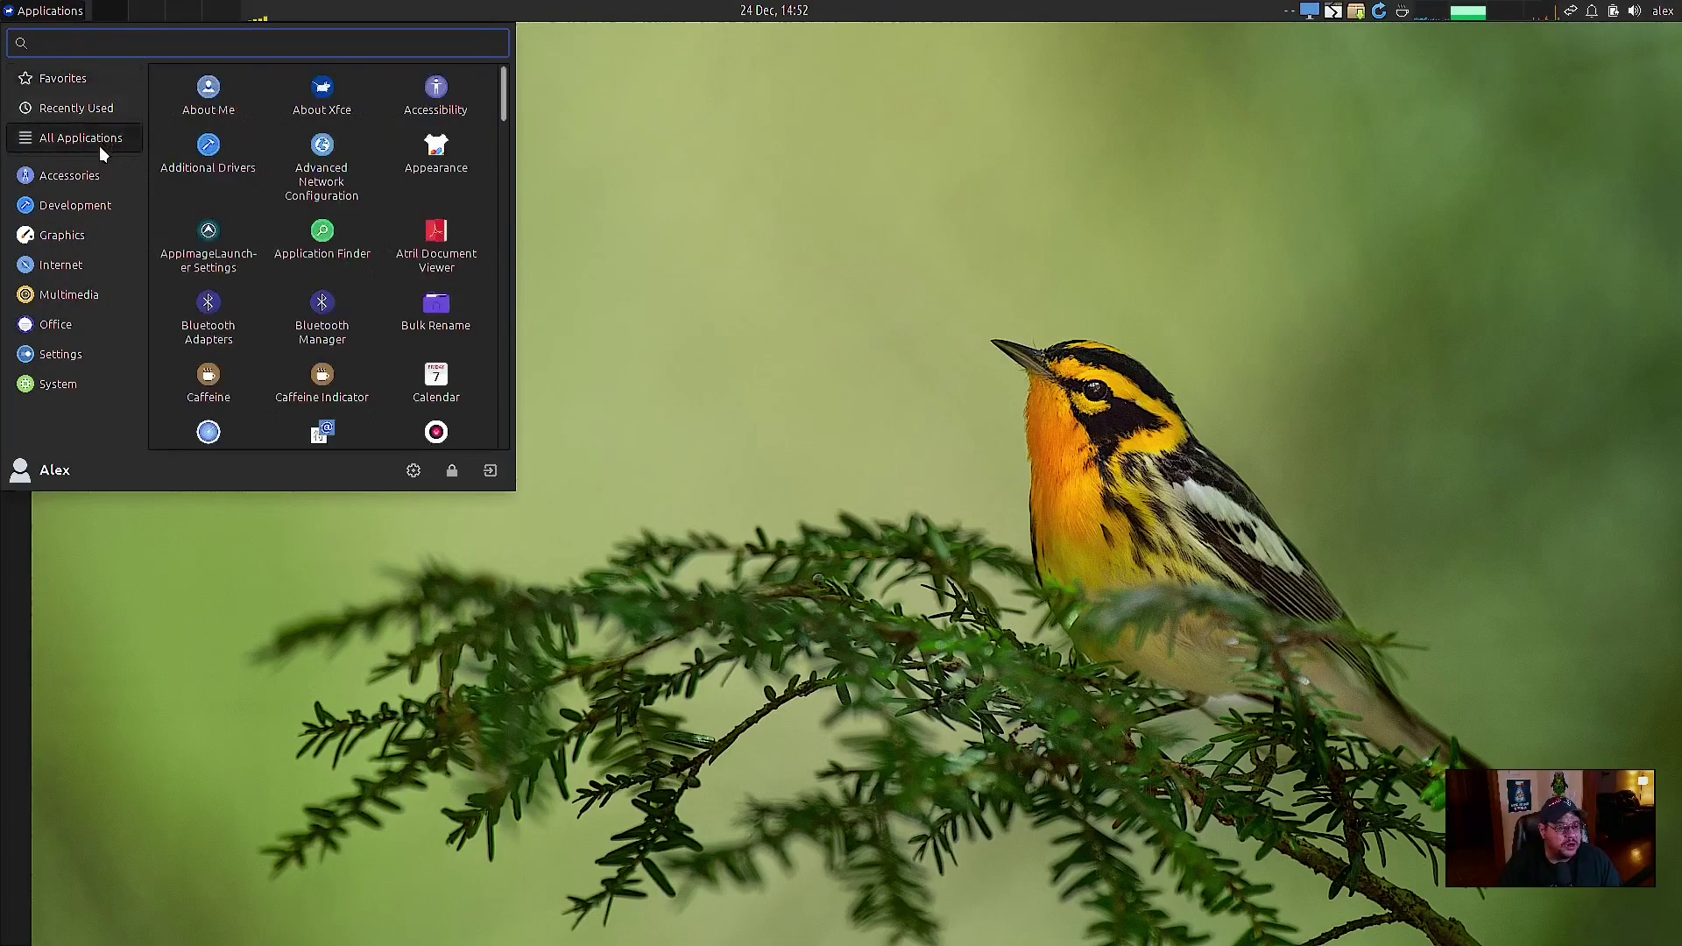
{"action": "left_click", "coordinate": [63, 82]}
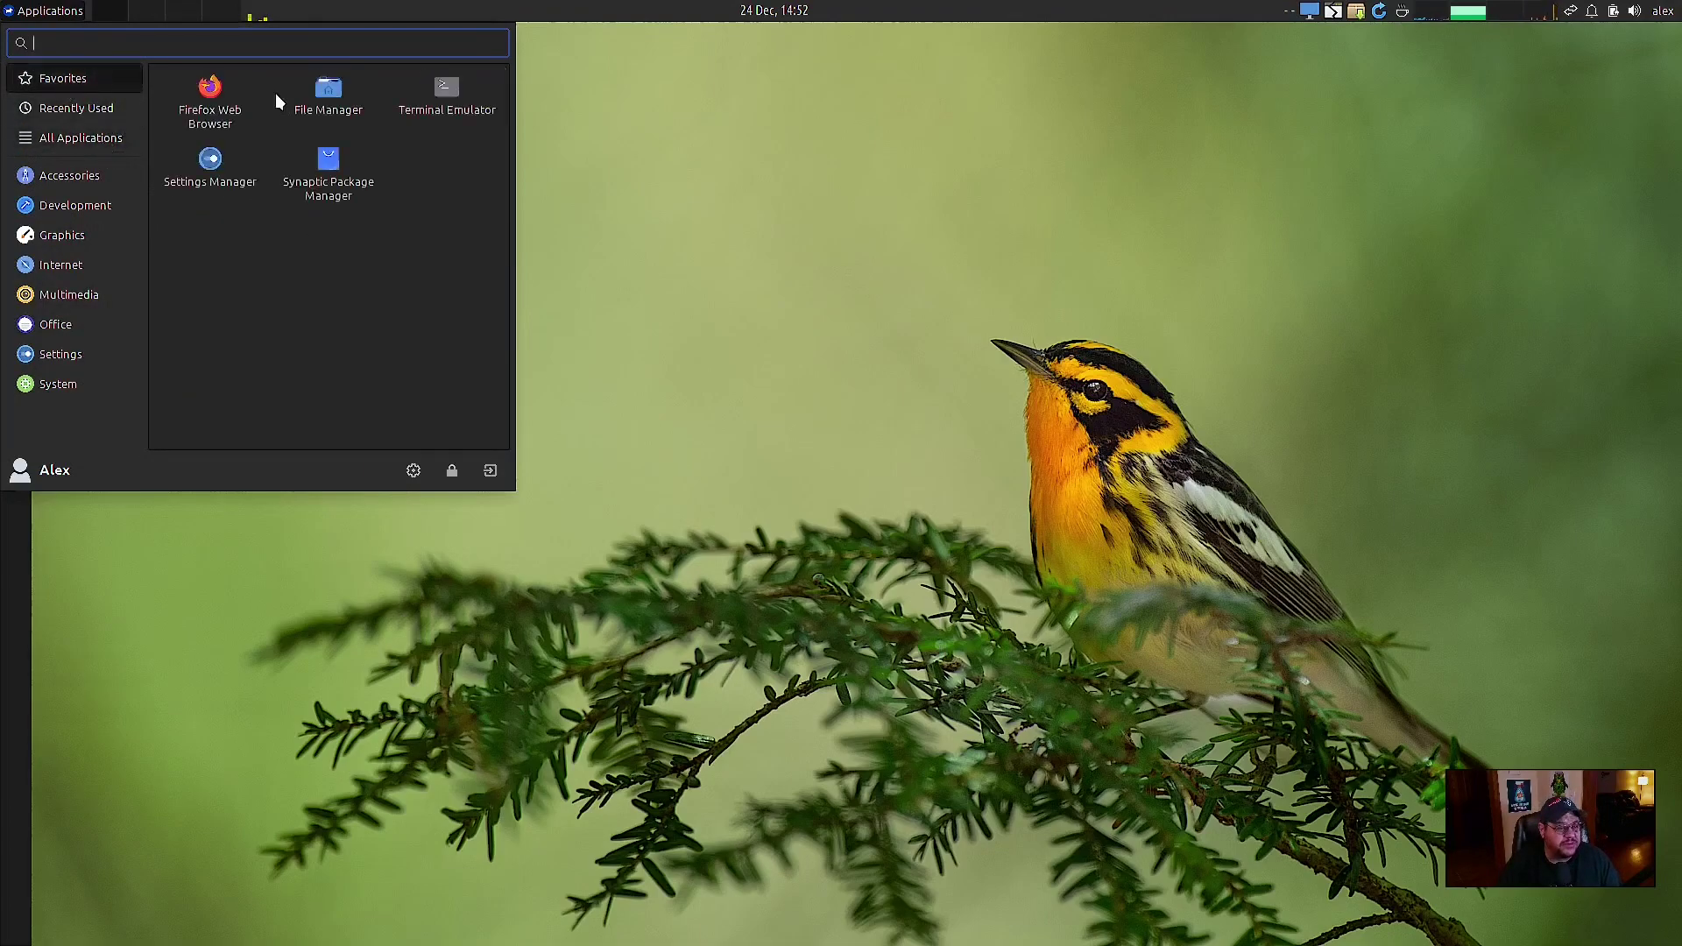
{"action": "left_click", "coordinate": [331, 103]}
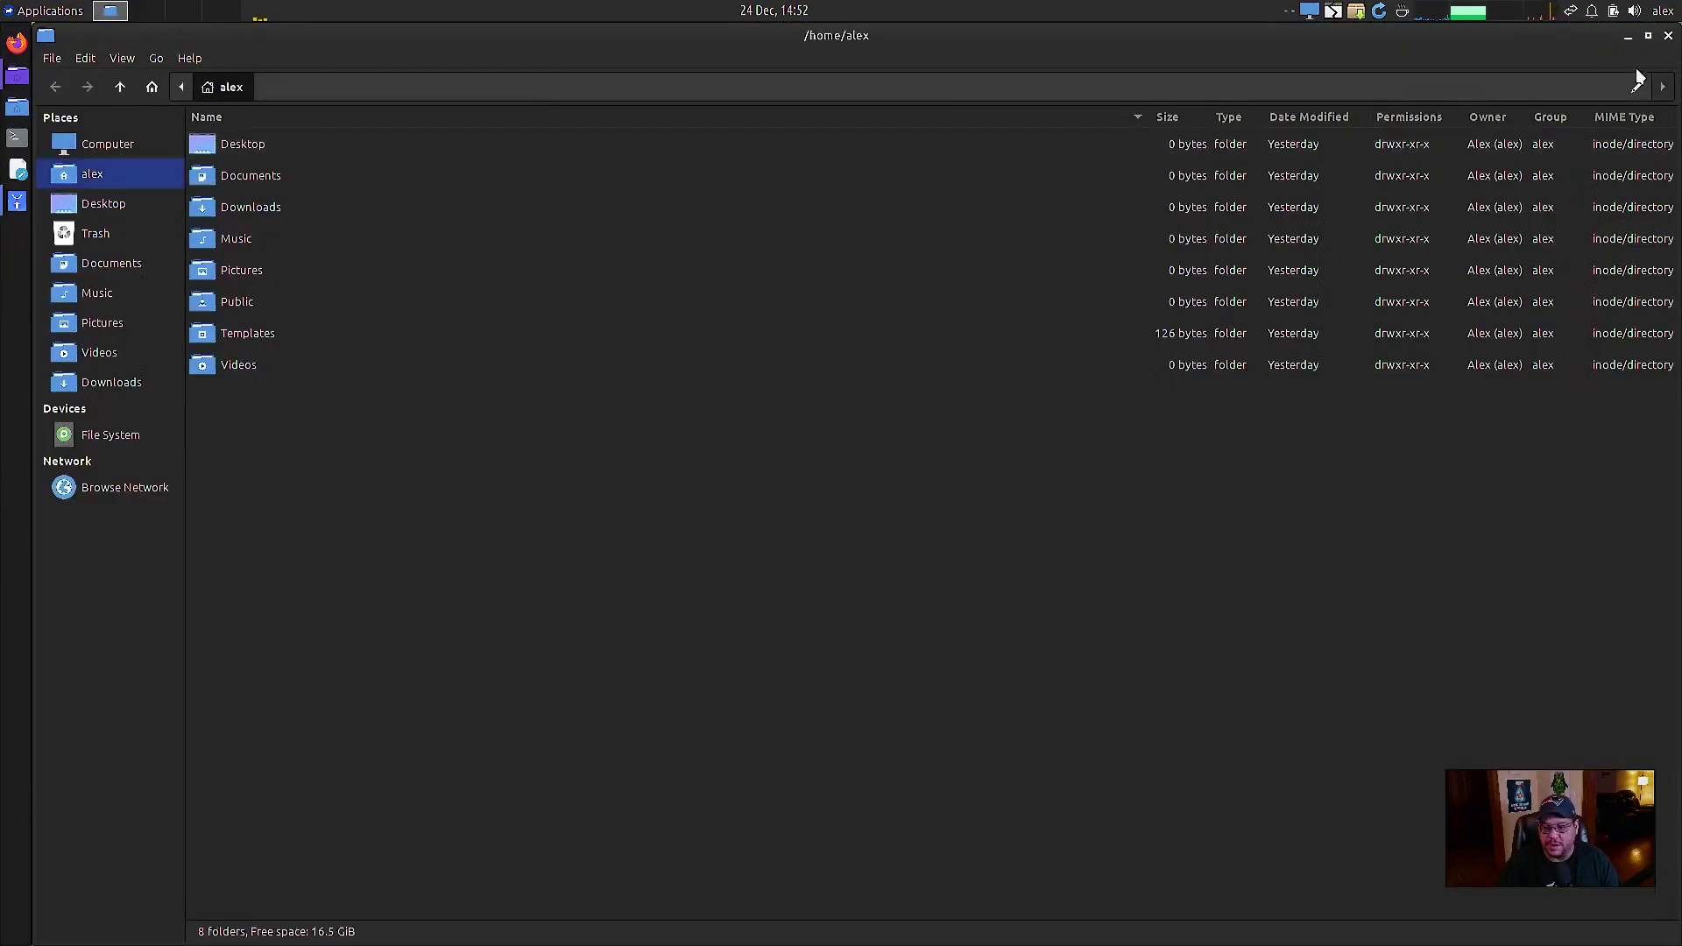
{"action": "left_click", "coordinate": [189, 58]}
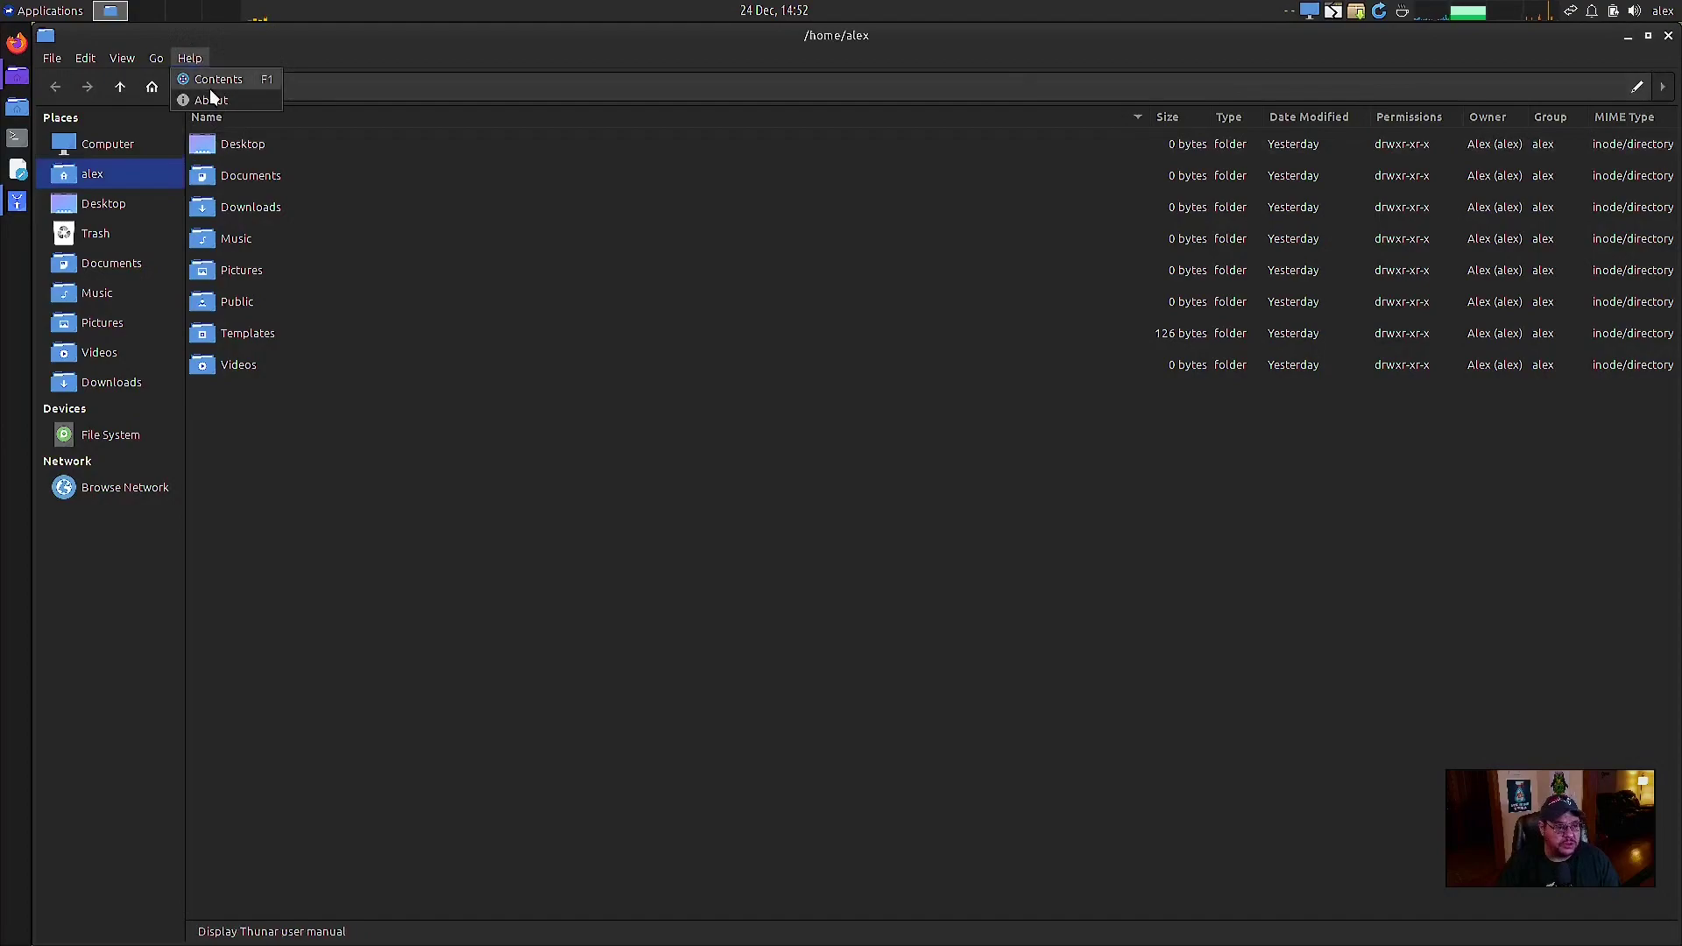
{"action": "left_click", "coordinate": [212, 98]}
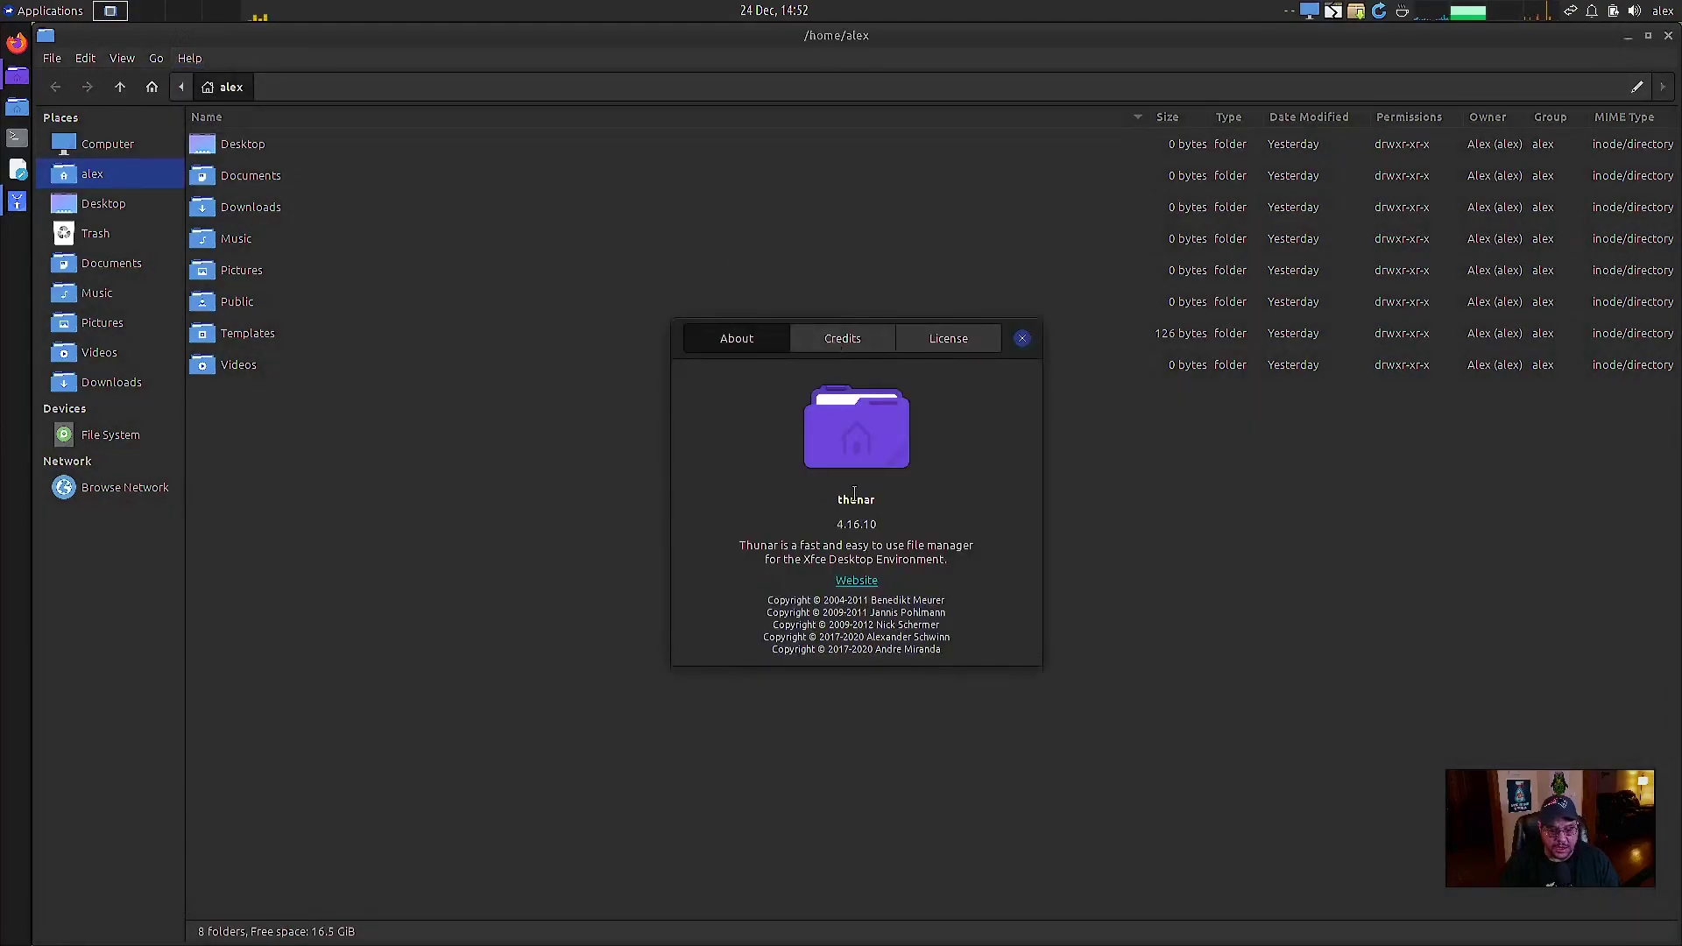
{"action": "left_click", "coordinate": [1022, 343]}
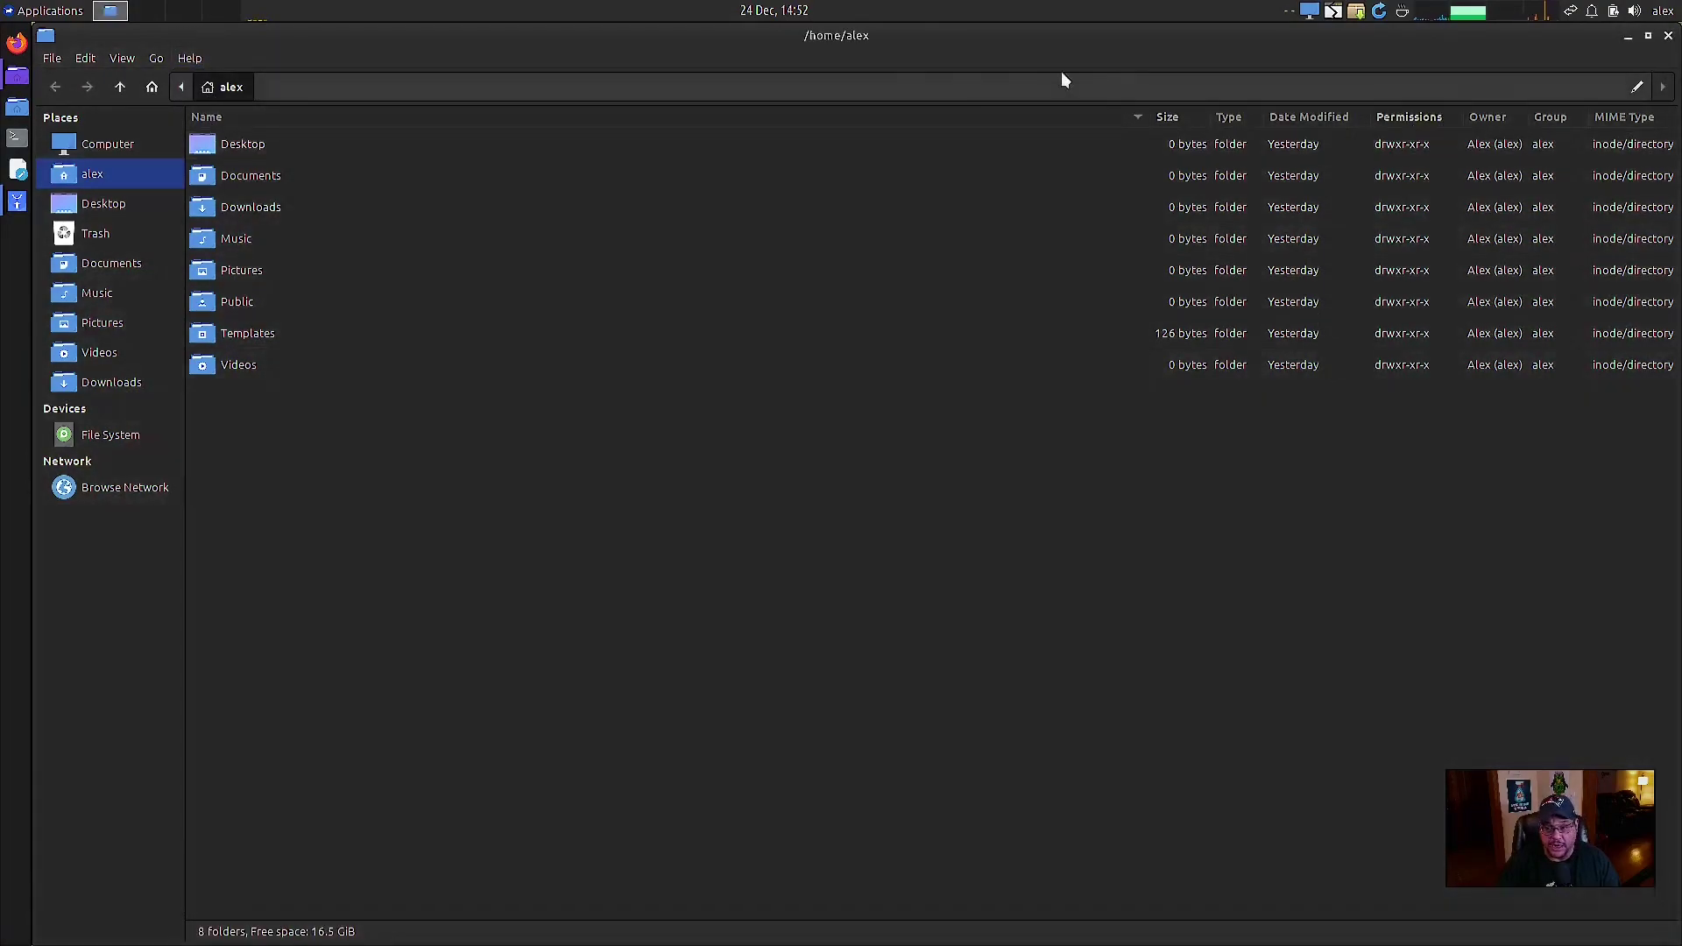
Close the file manager, then launch the Terminal Emulator and close it again
{"action": "left_click", "coordinate": [1667, 36]}
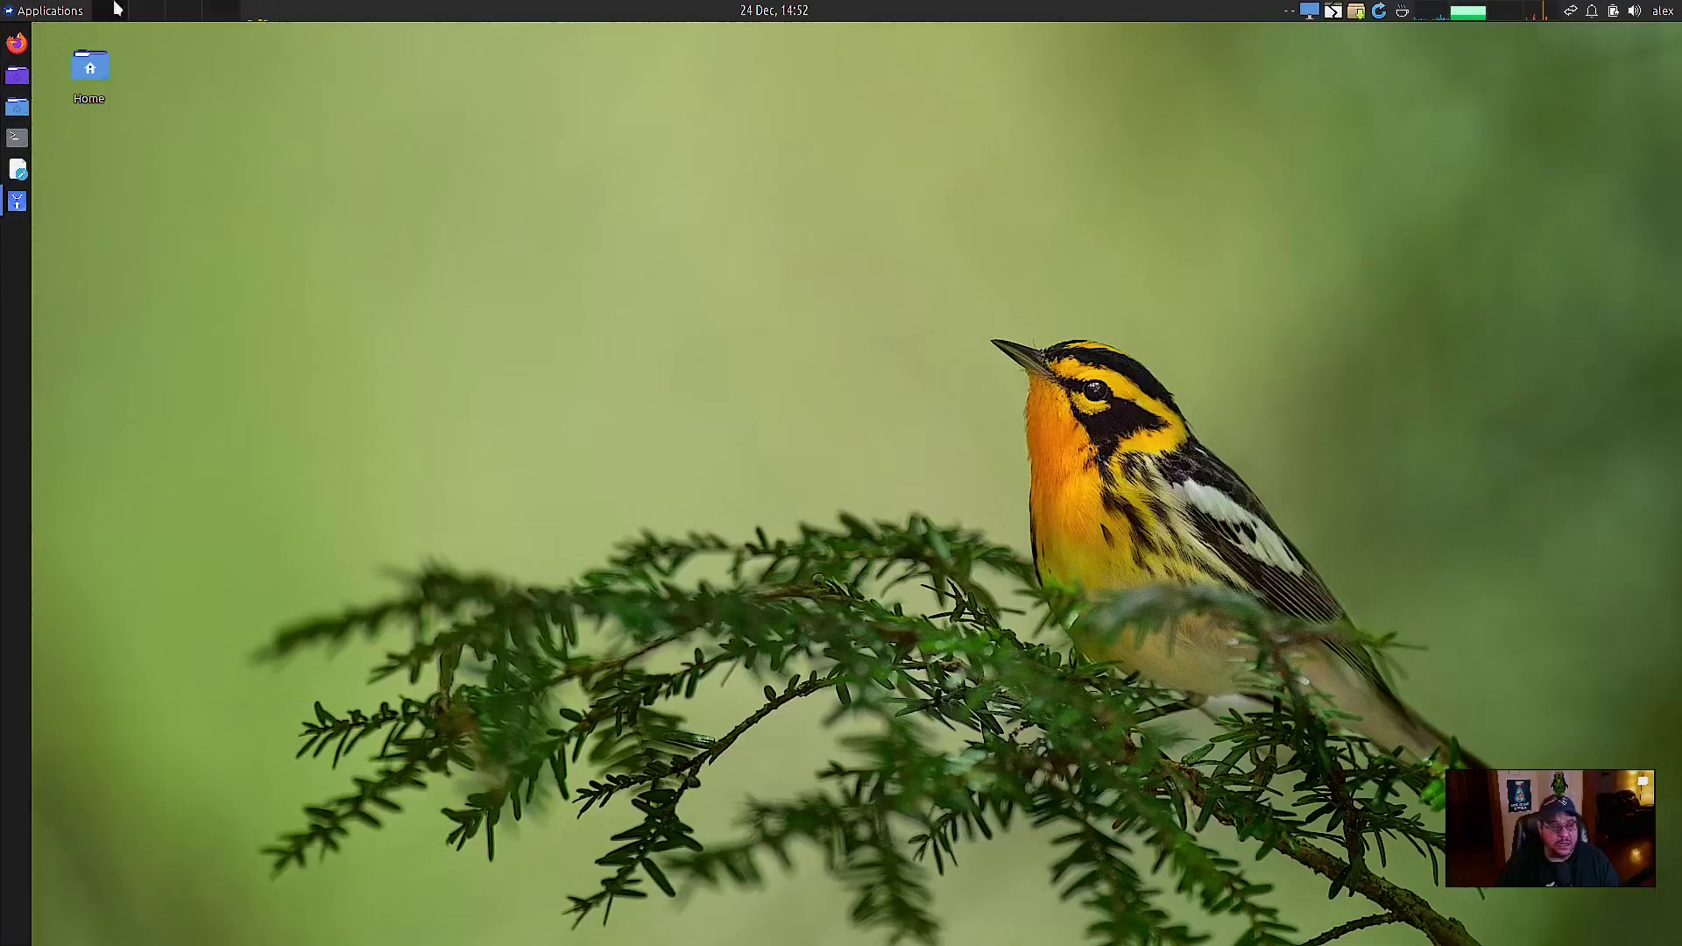
{"action": "left_click", "coordinate": [42, 10]}
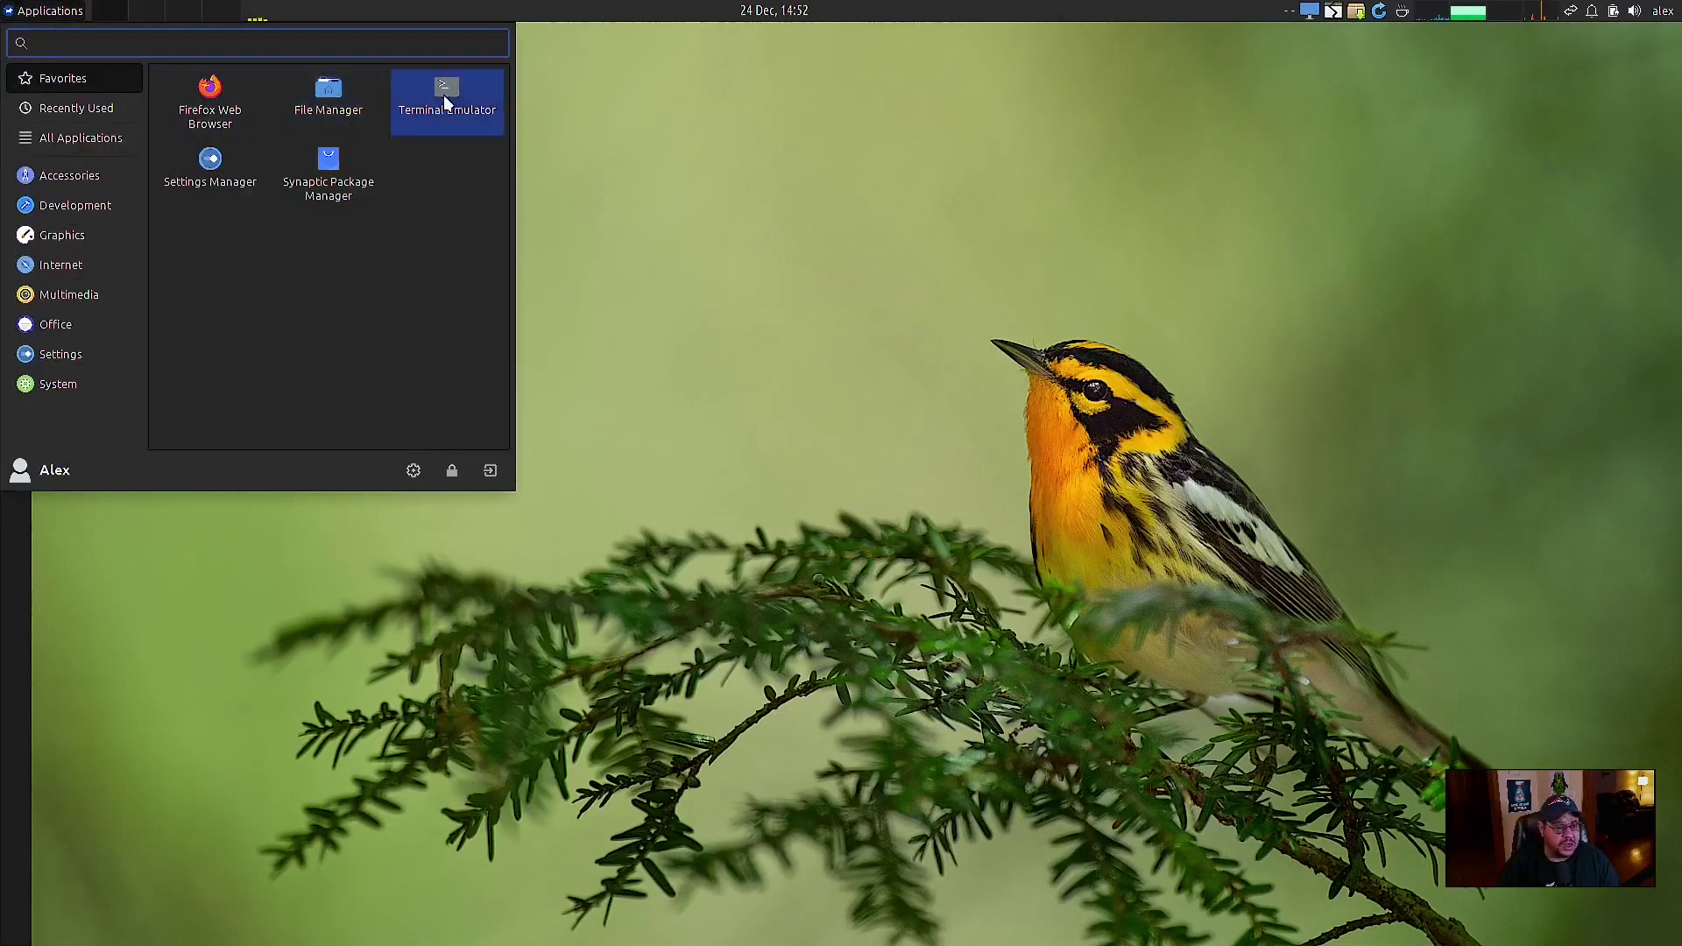
{"action": "left_click", "coordinate": [442, 101]}
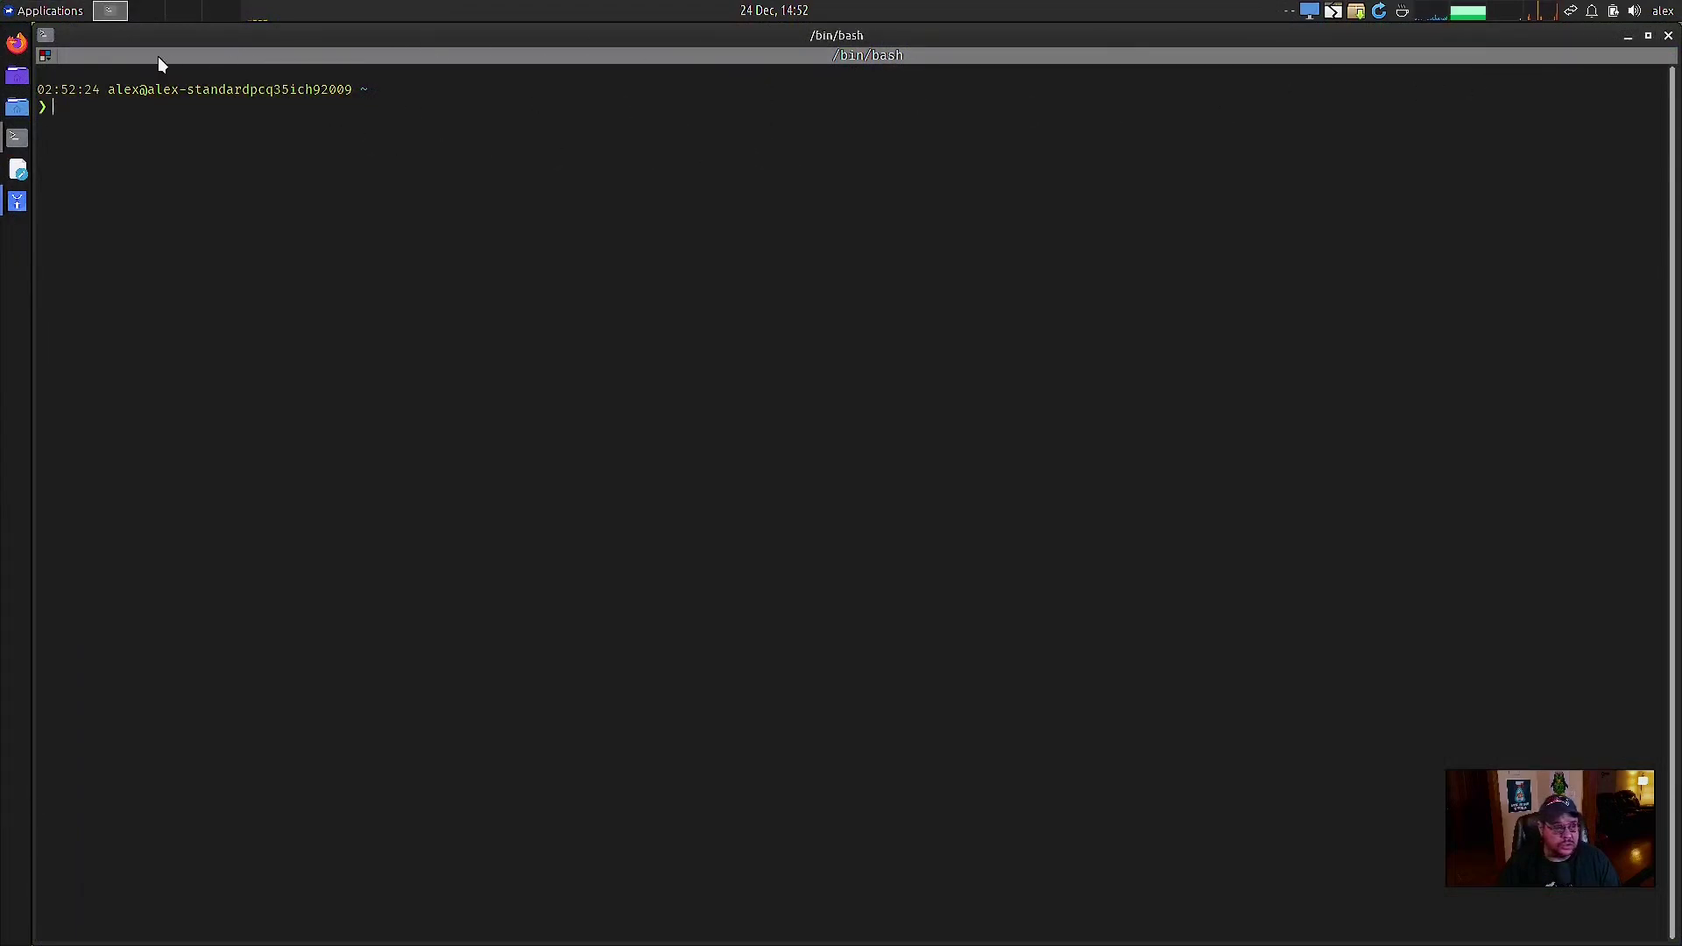
{"action": "left_click", "coordinate": [45, 55]}
{"action": "left_click", "coordinate": [86, 39]}
{"action": "left_click", "coordinate": [1668, 35]}
Open Settings Manager from the applications menu and move it up and left
{"action": "left_click", "coordinate": [43, 12]}
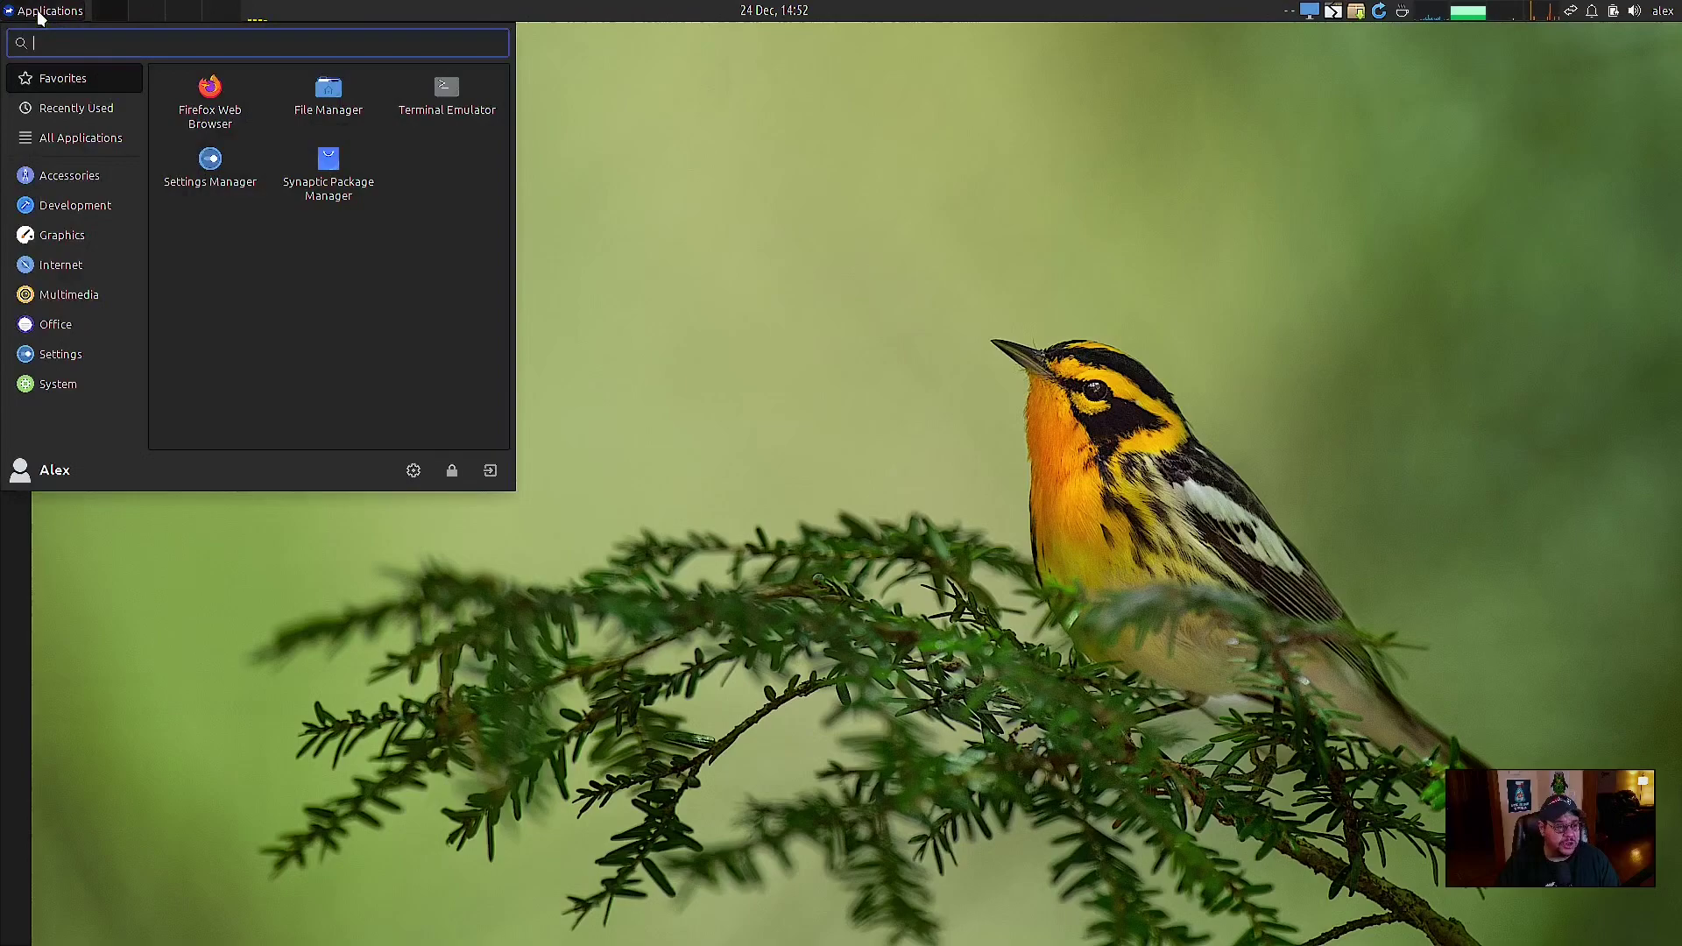
{"action": "left_click", "coordinate": [233, 166]}
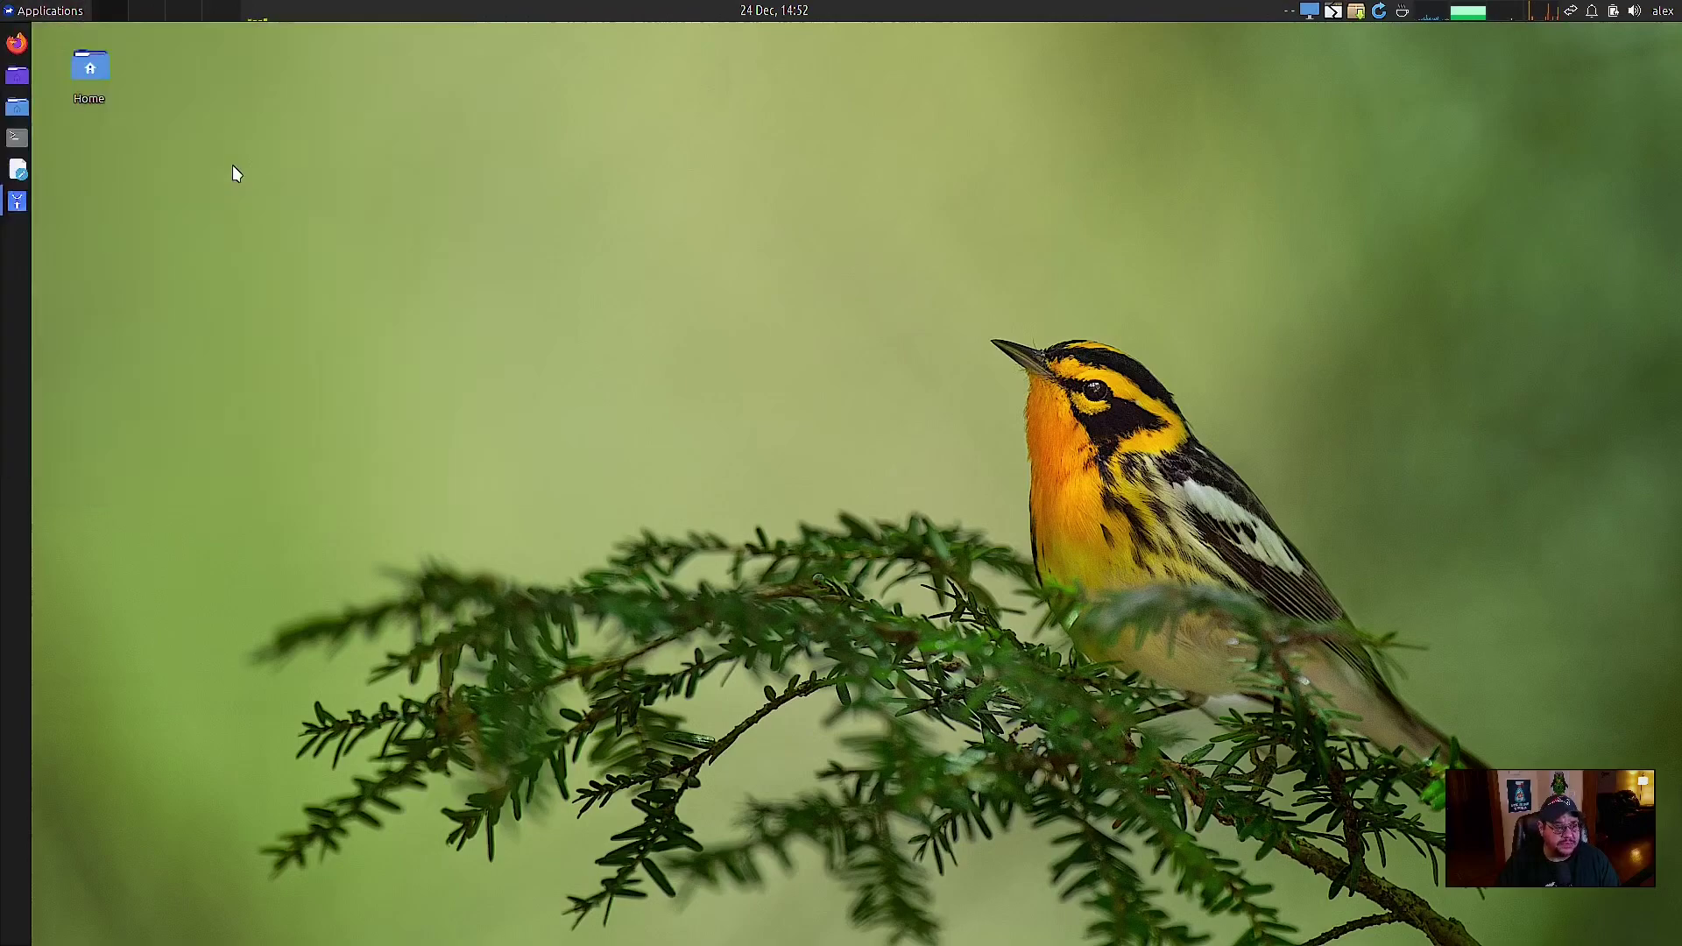
{"action": "left_click_drag", "start_coordinate": [776, 234], "coordinate": [706, 150]}
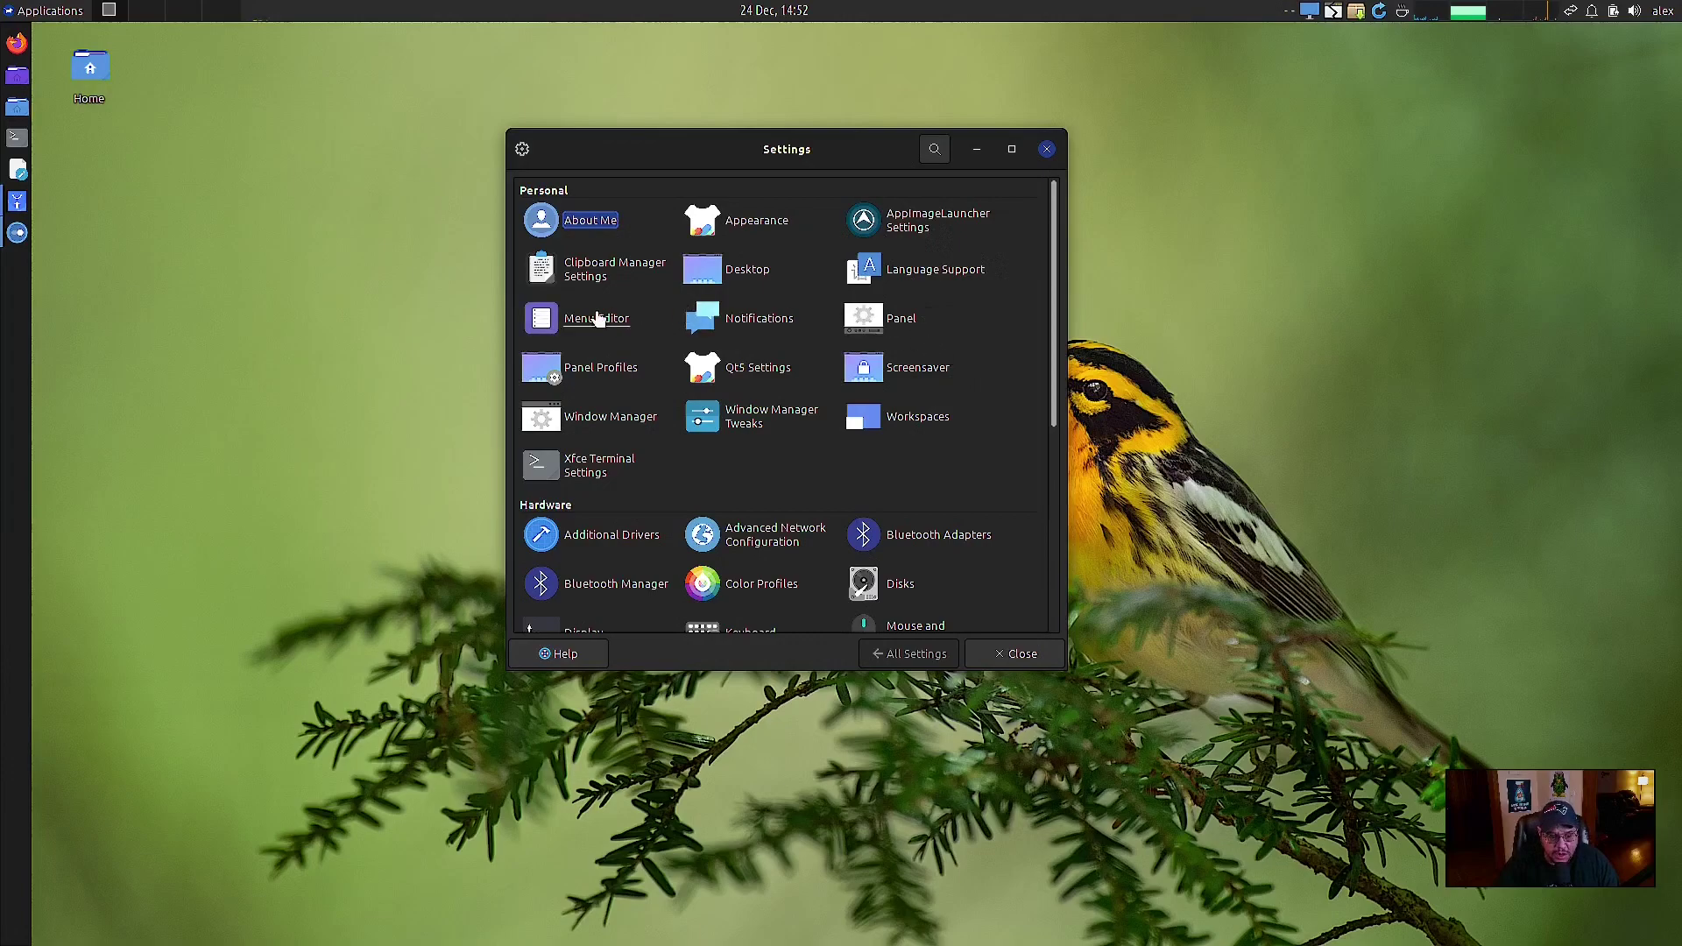
Scroll the Settings Manager categories down to System items like Users and Groups
{"action": "scroll", "coordinate": [868, 390], "scroll_direction": "down", "scroll_amount": 5}
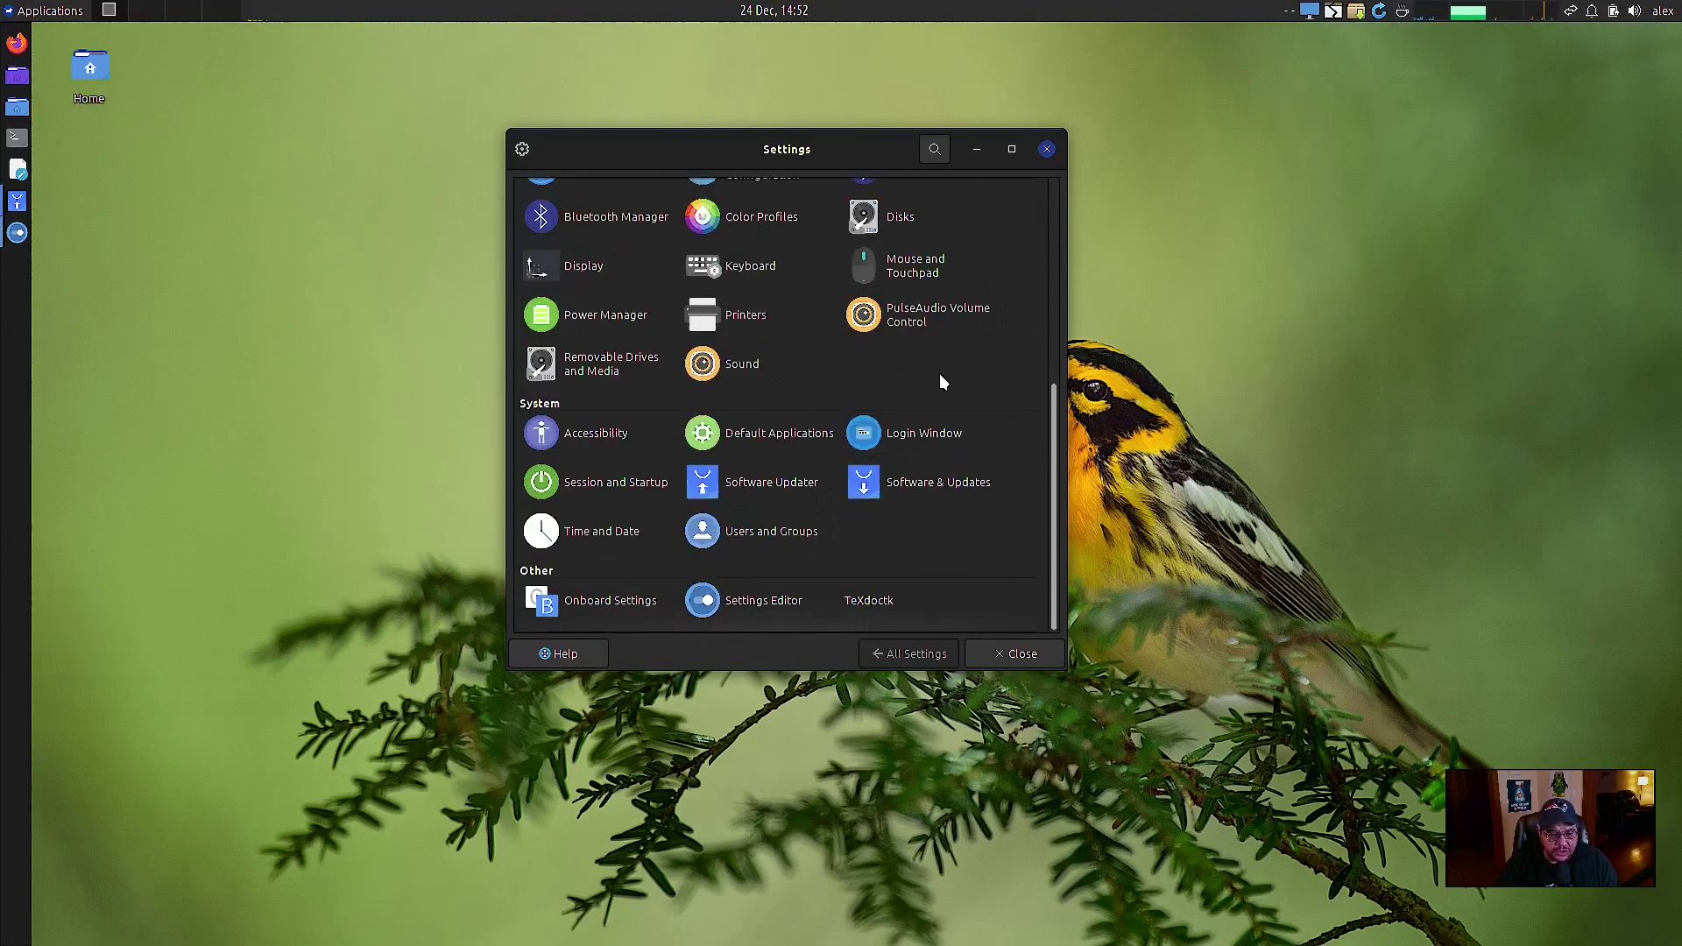
{"action": "scroll", "coordinate": [940, 374], "scroll_direction": "up", "scroll_amount": 6}
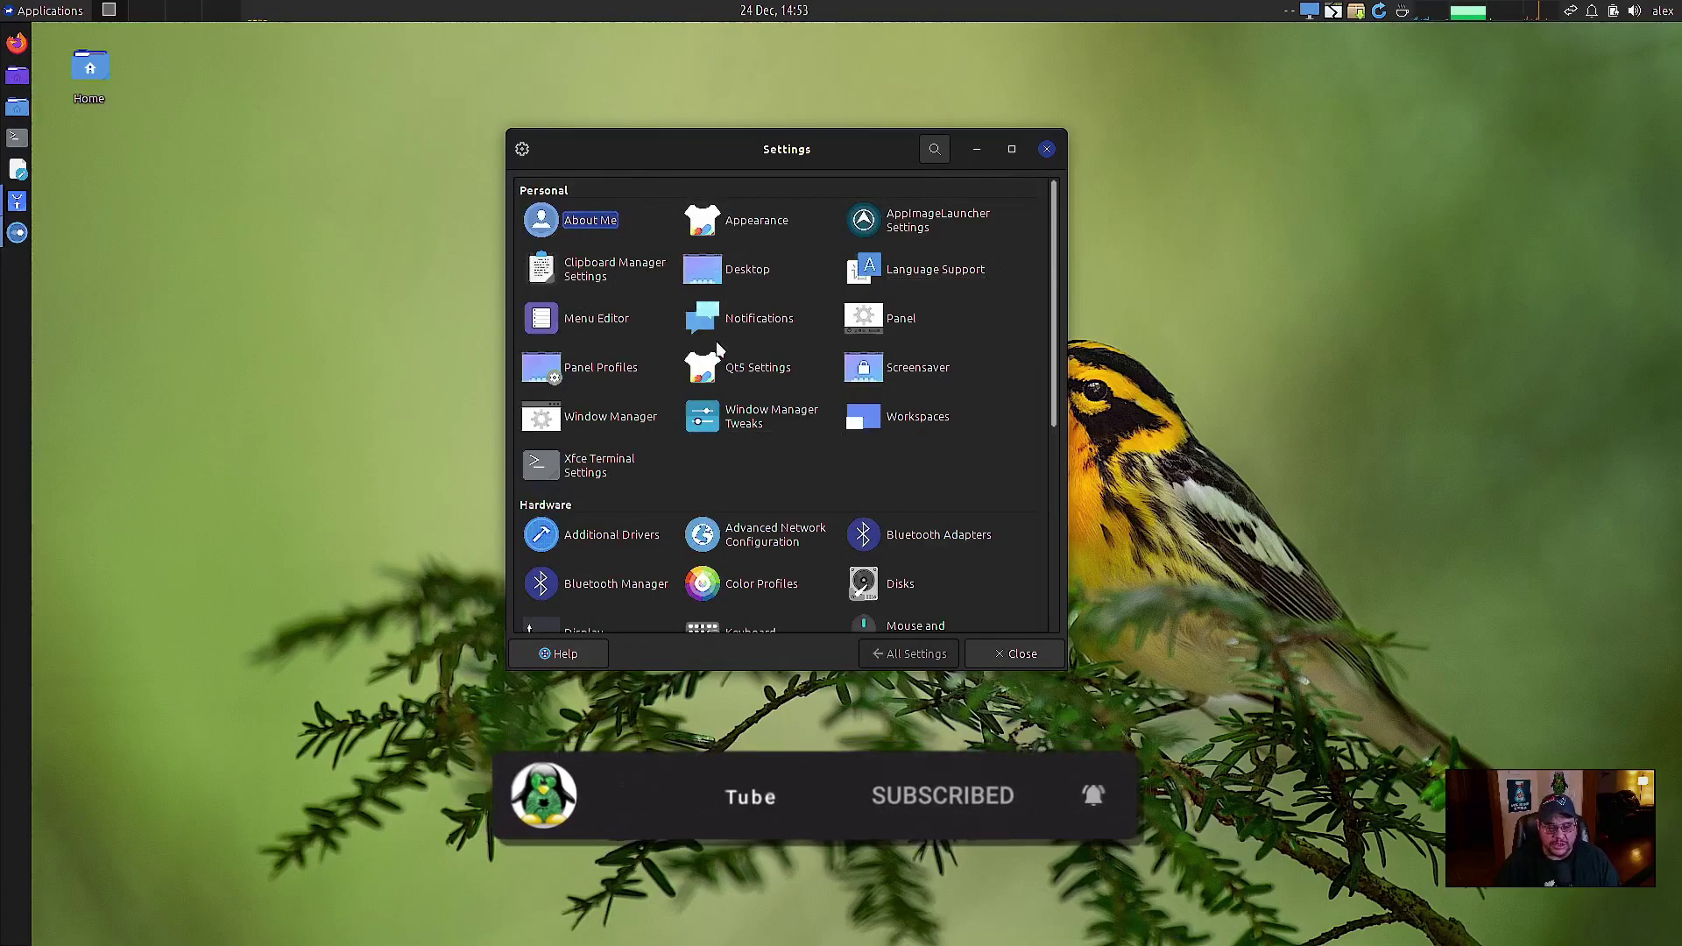
{"action": "scroll", "coordinate": [717, 340], "scroll_direction": "down", "scroll_amount": 3}
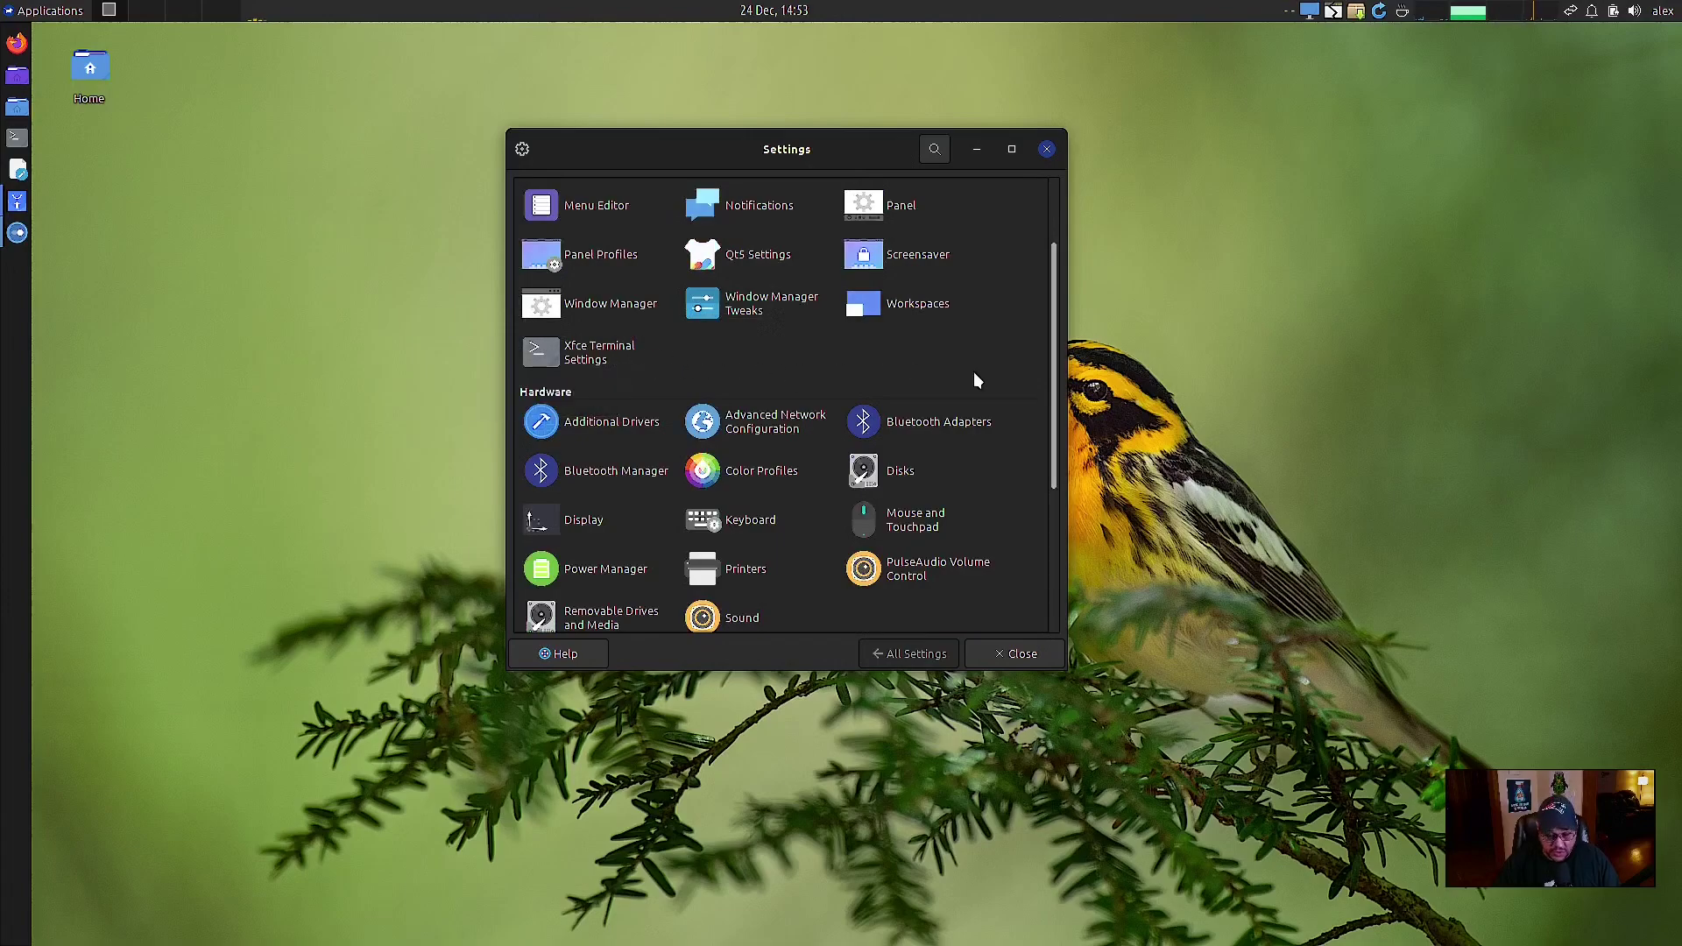
{"action": "scroll", "coordinate": [977, 379], "scroll_direction": "down", "scroll_amount": 6}
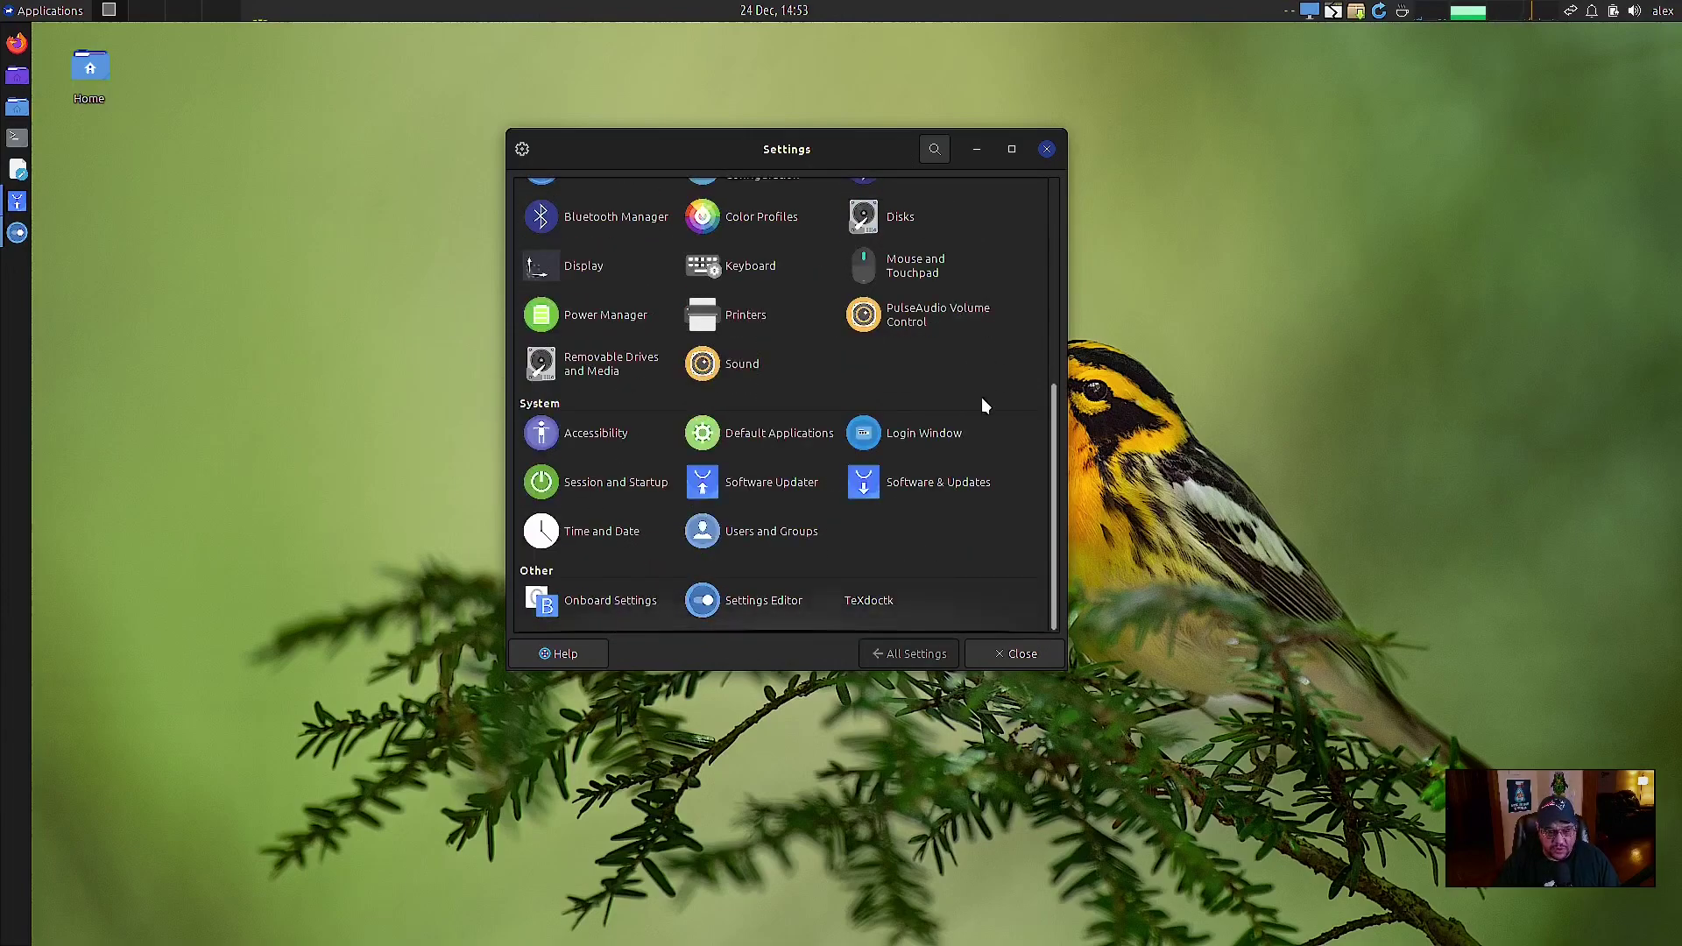
Close Settings Manager and view the Whisker menu's All, Recently Used and Accessories lists
{"action": "left_click", "coordinate": [1048, 150]}
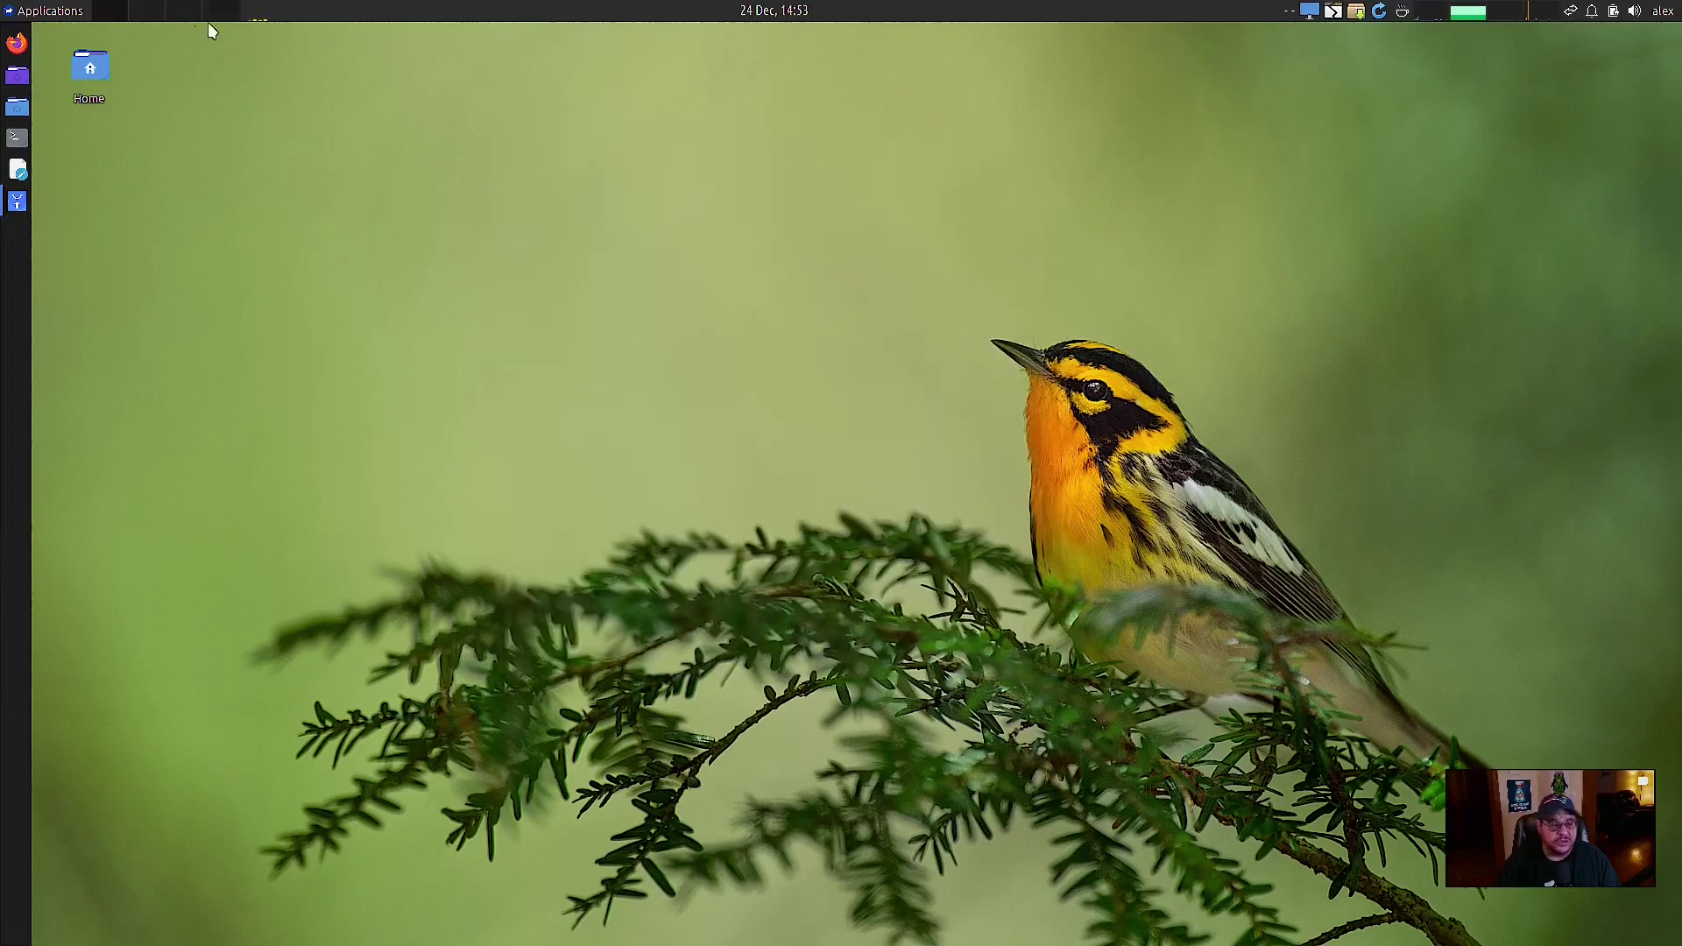
{"action": "left_click", "coordinate": [52, 11]}
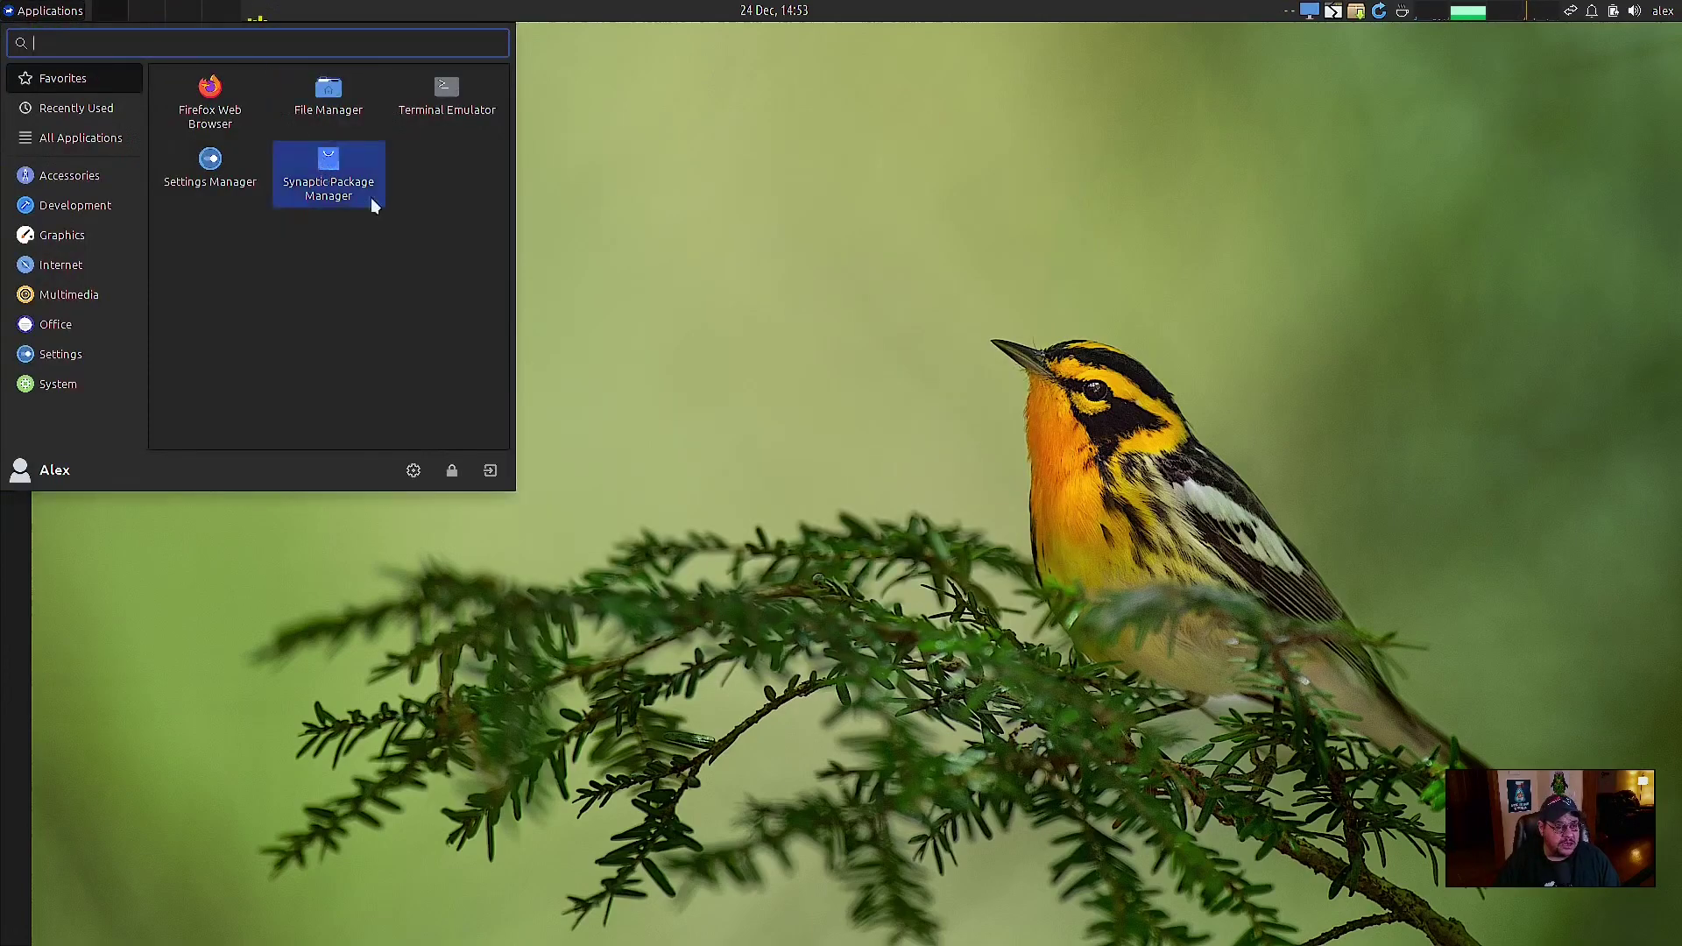
{"action": "left_click", "coordinate": [81, 138]}
{"action": "left_click", "coordinate": [76, 105]}
{"action": "left_click", "coordinate": [63, 176]}
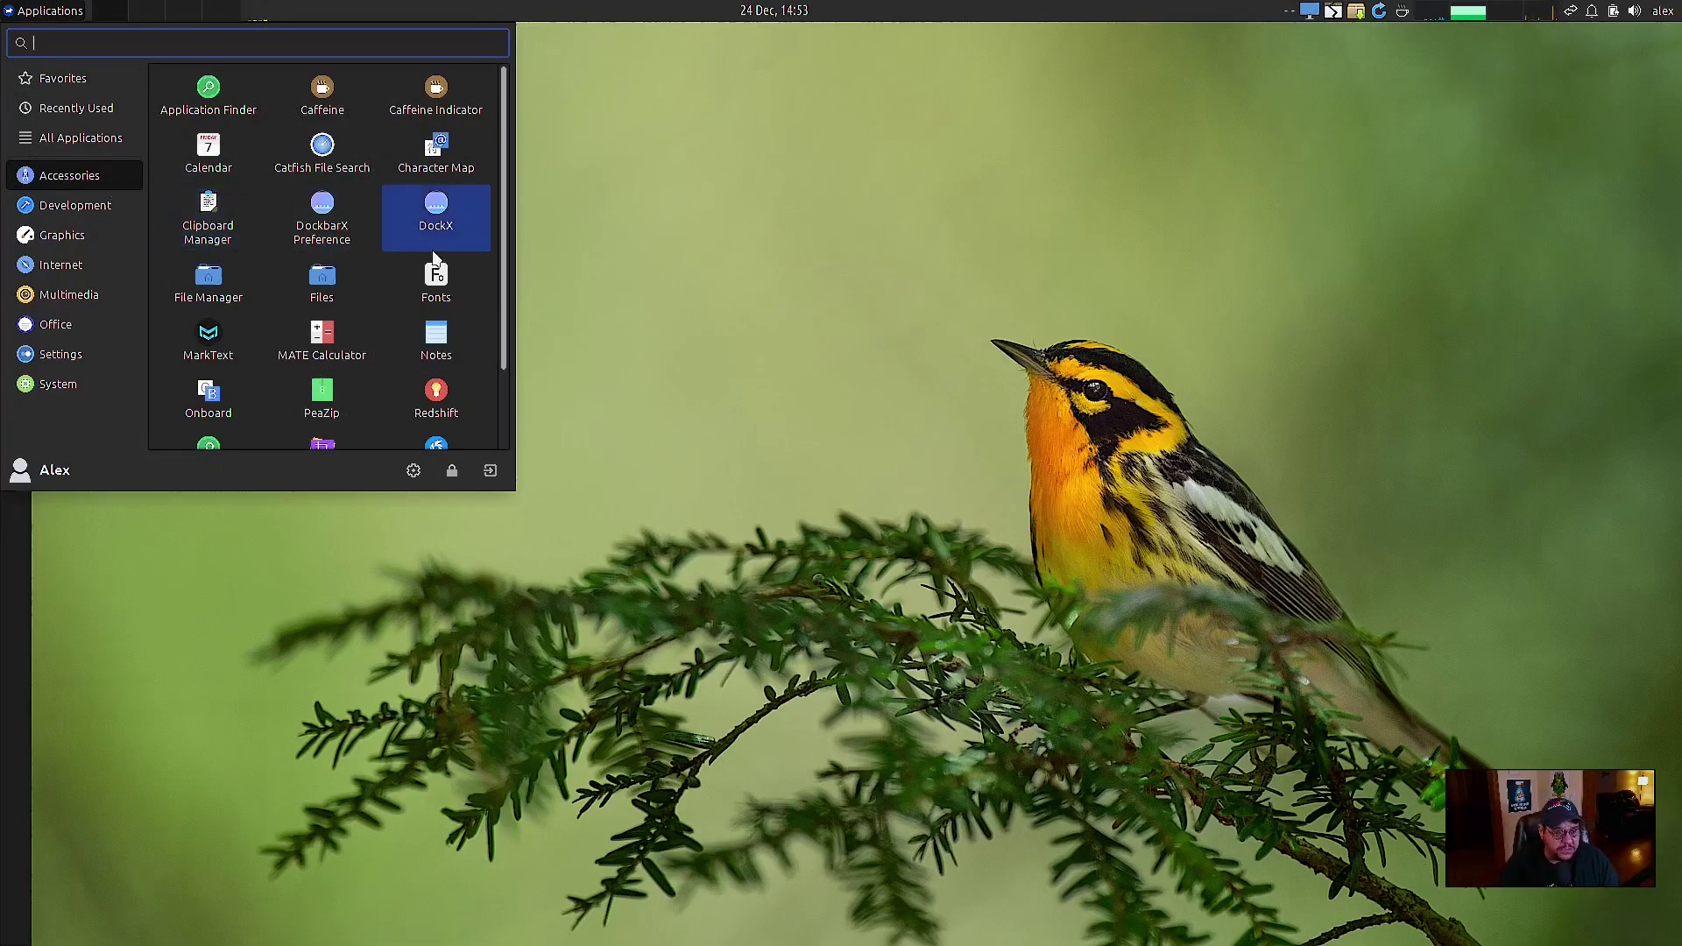
Browse Accessories, then show the Development and Graphics apps such as GIMP and Inkscape
{"action": "scroll", "coordinate": [438, 342], "scroll_direction": "down", "scroll_amount": 1}
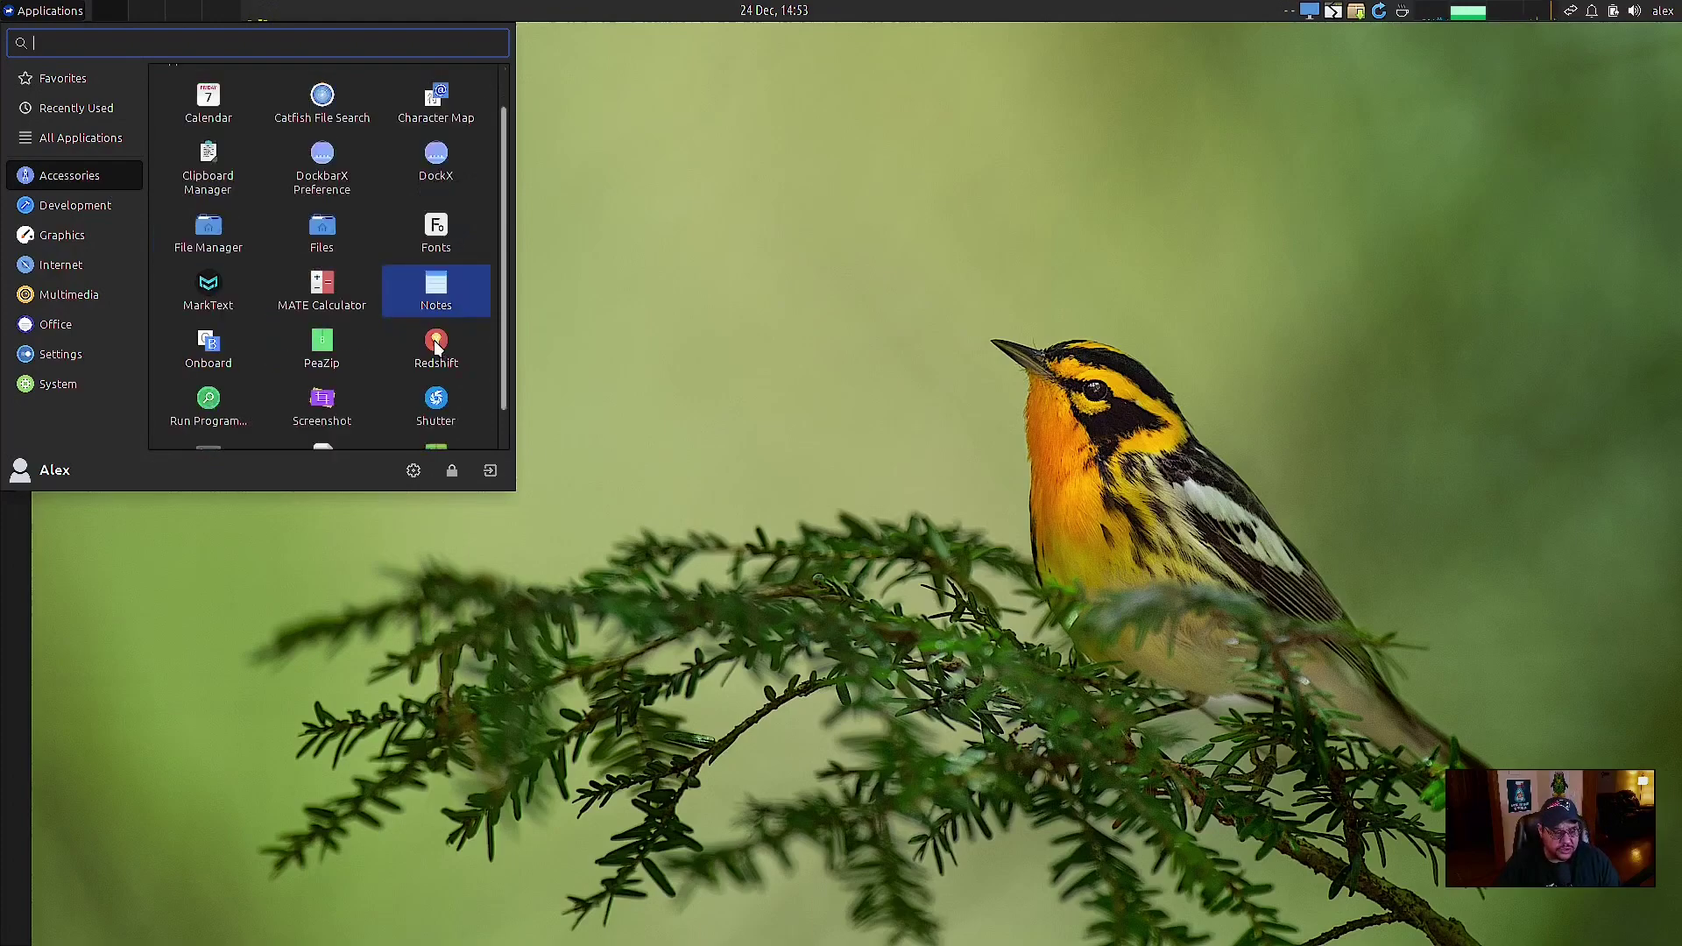
{"action": "scroll", "coordinate": [474, 301], "scroll_direction": "down", "scroll_amount": 1}
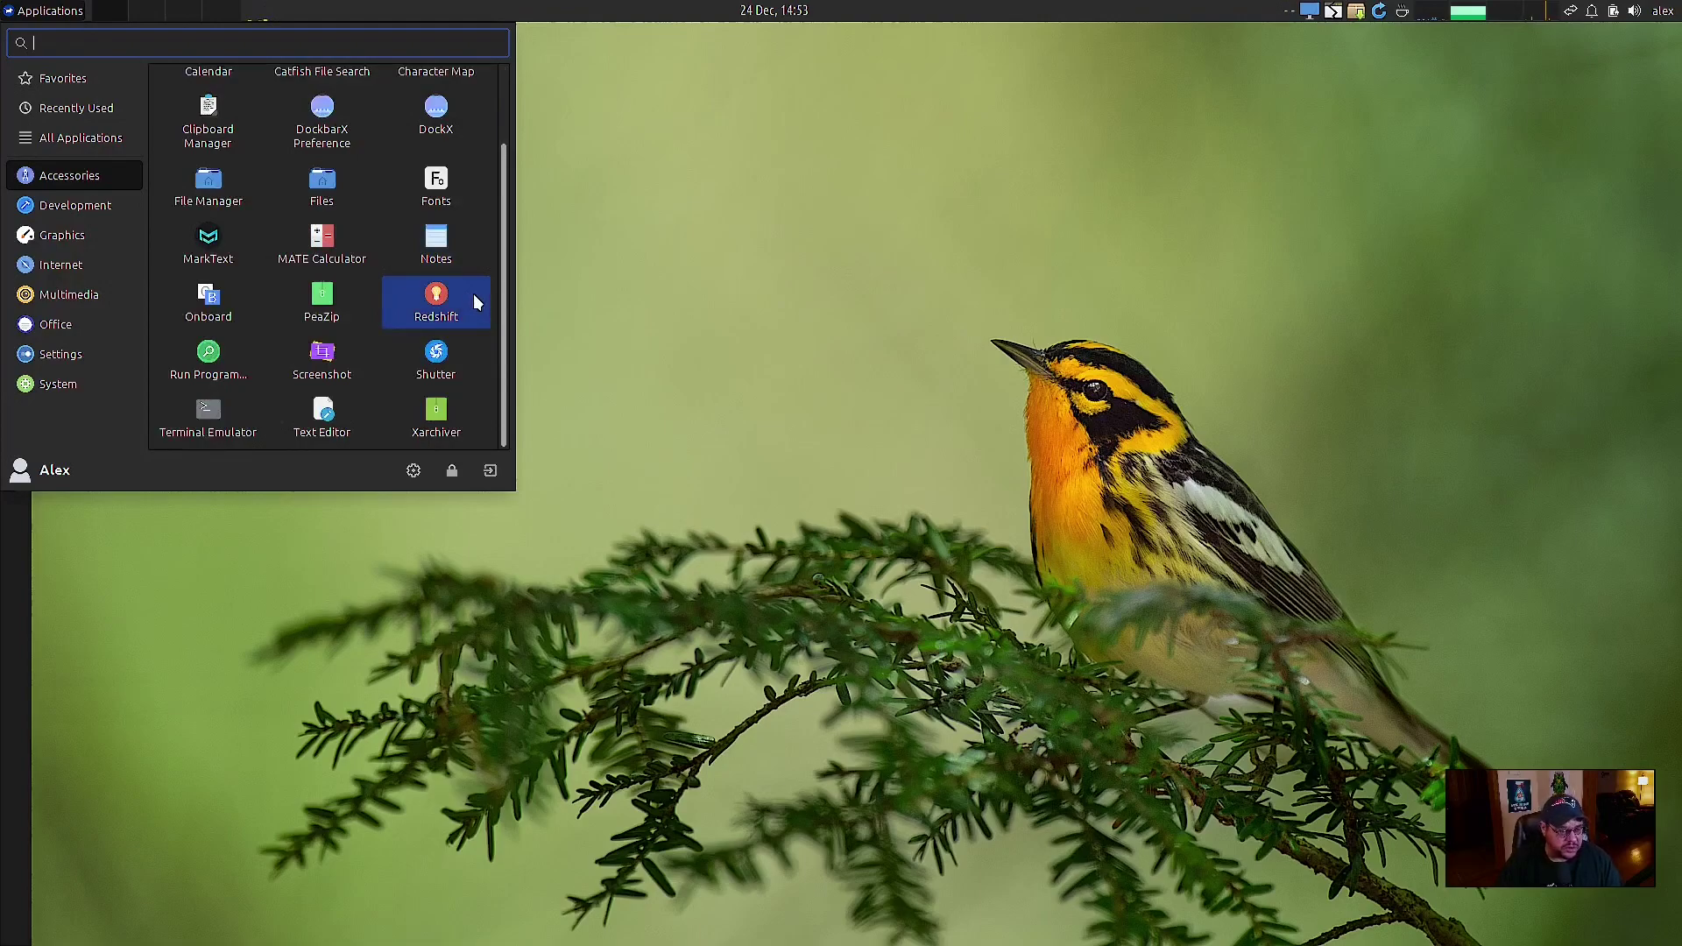
{"action": "scroll", "coordinate": [477, 301], "scroll_direction": "up", "scroll_amount": 2}
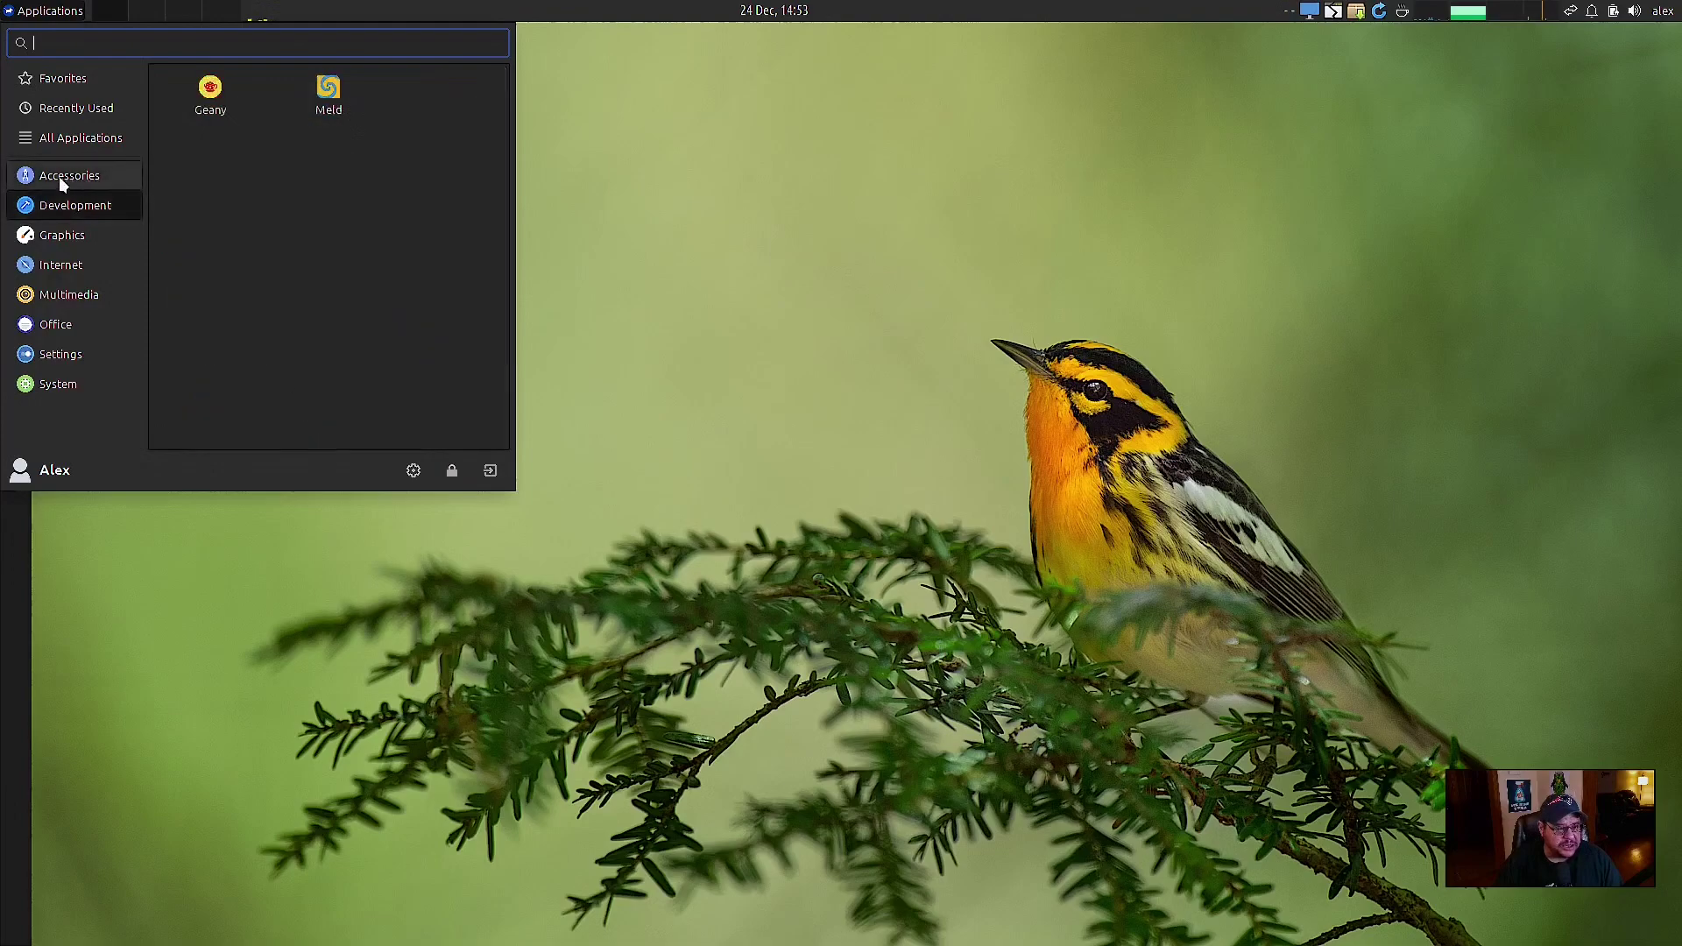
{"action": "mouse_move", "coordinate": [35, 207]}
{"action": "mouse_move", "coordinate": [60, 235]}
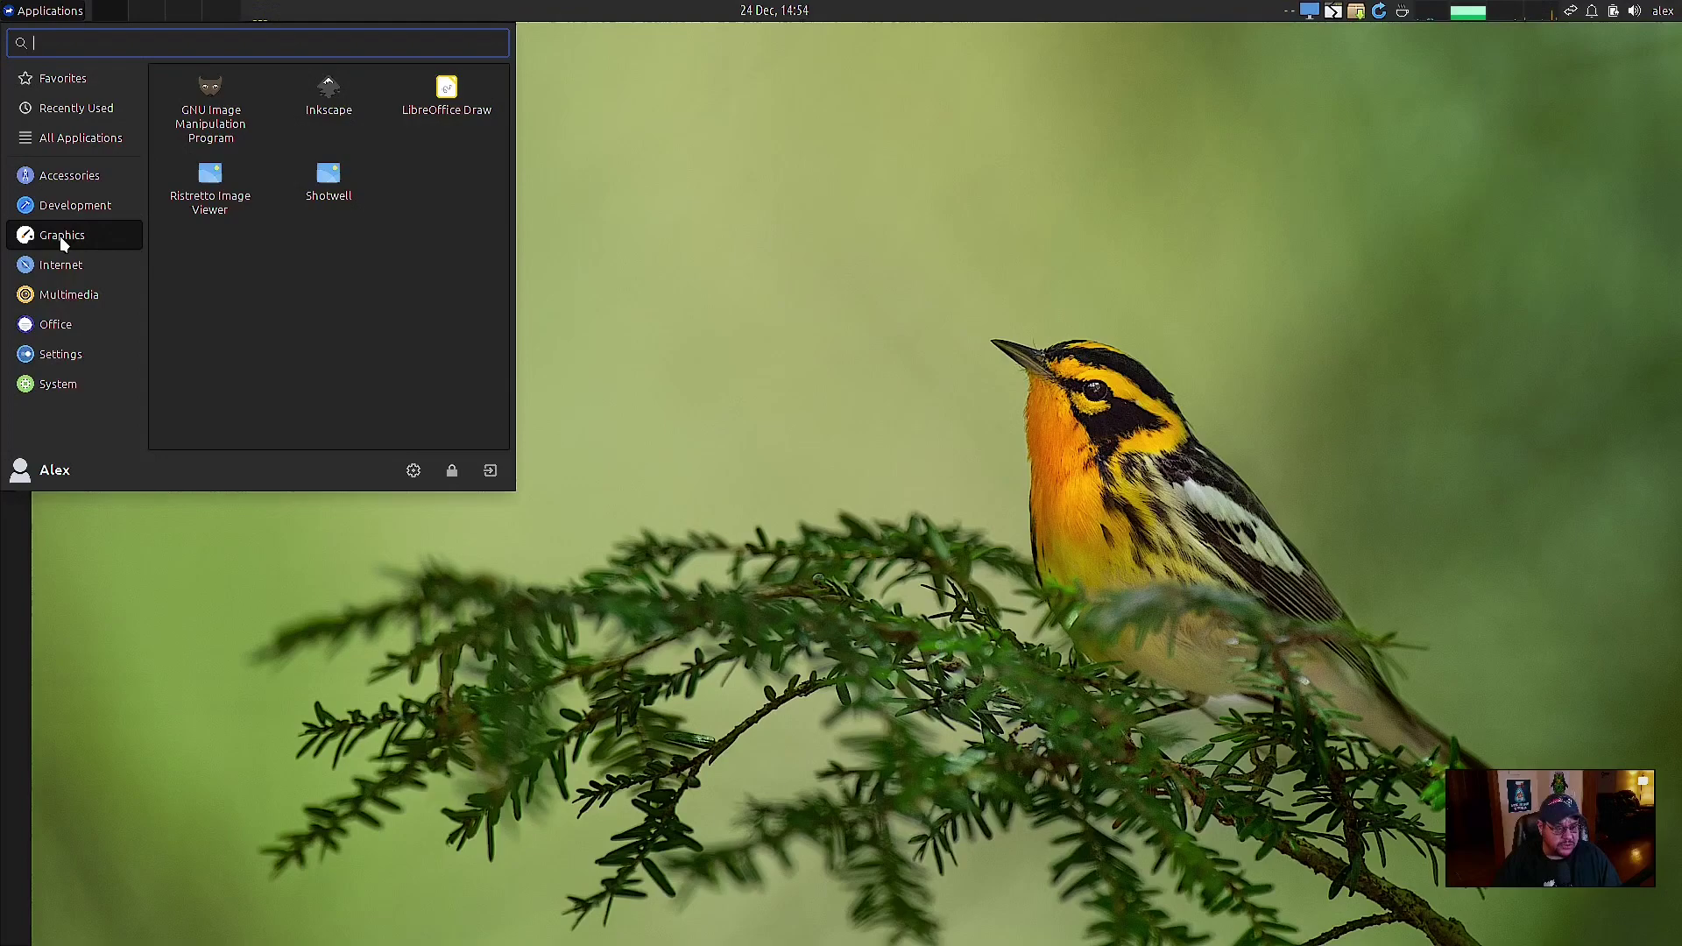
Browse Internet, Multimedia, Office and Settings apps, ending on System tools like GParted and Htop
{"action": "left_click", "coordinate": [70, 261]}
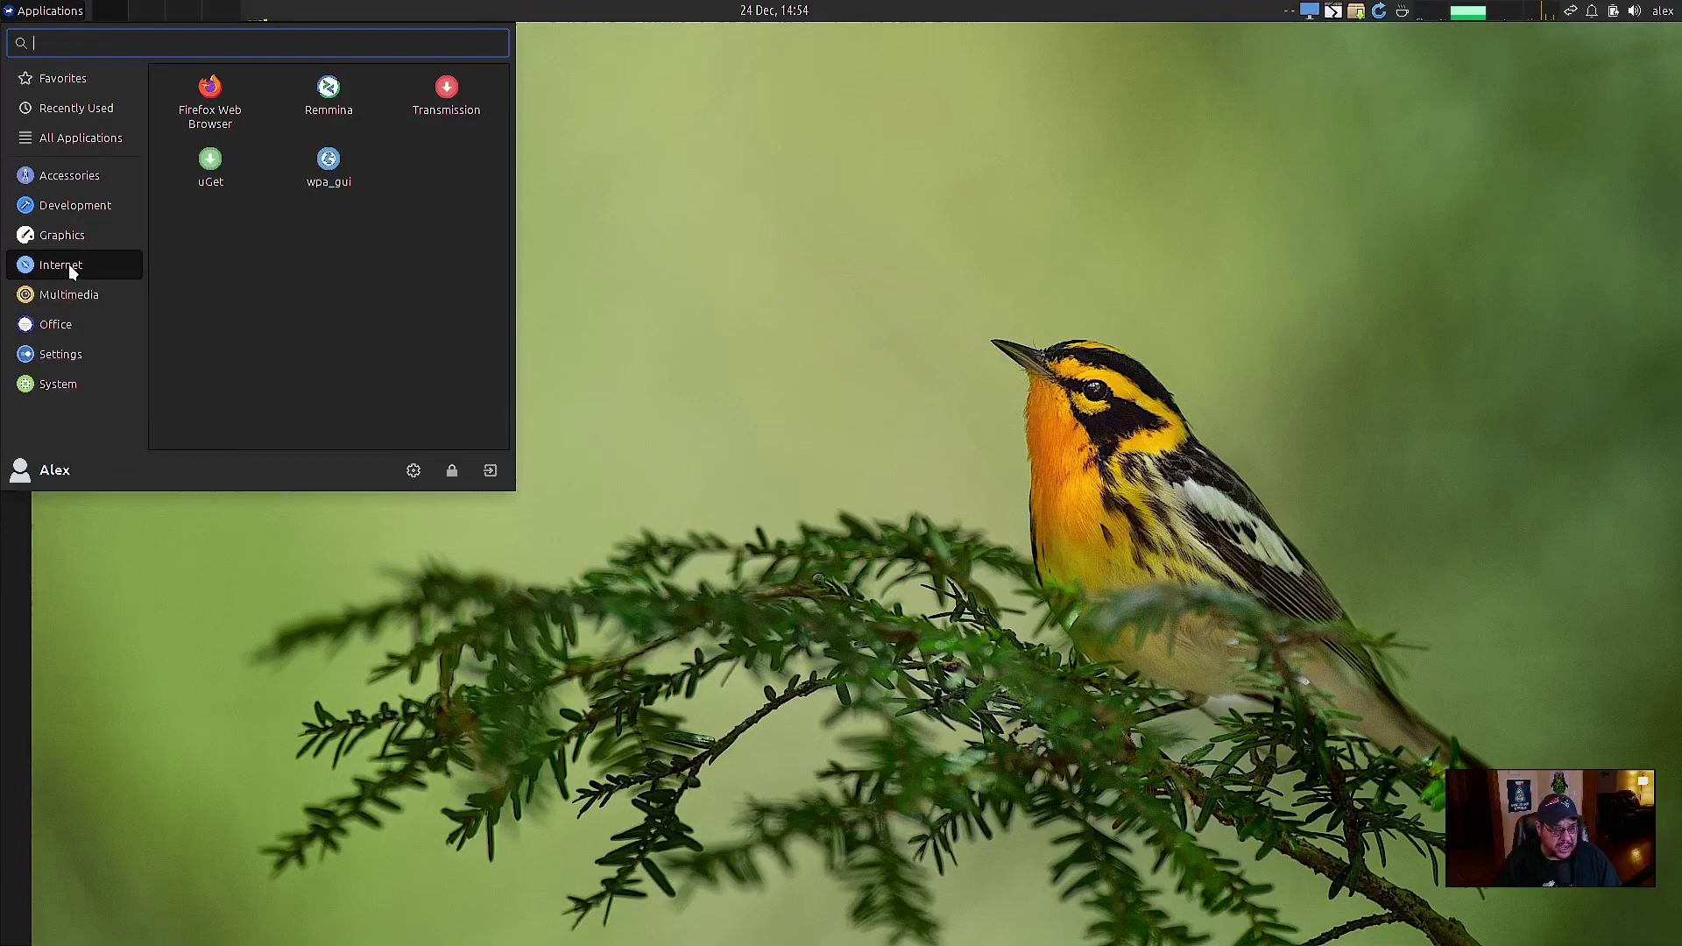
{"action": "left_click", "coordinate": [70, 294]}
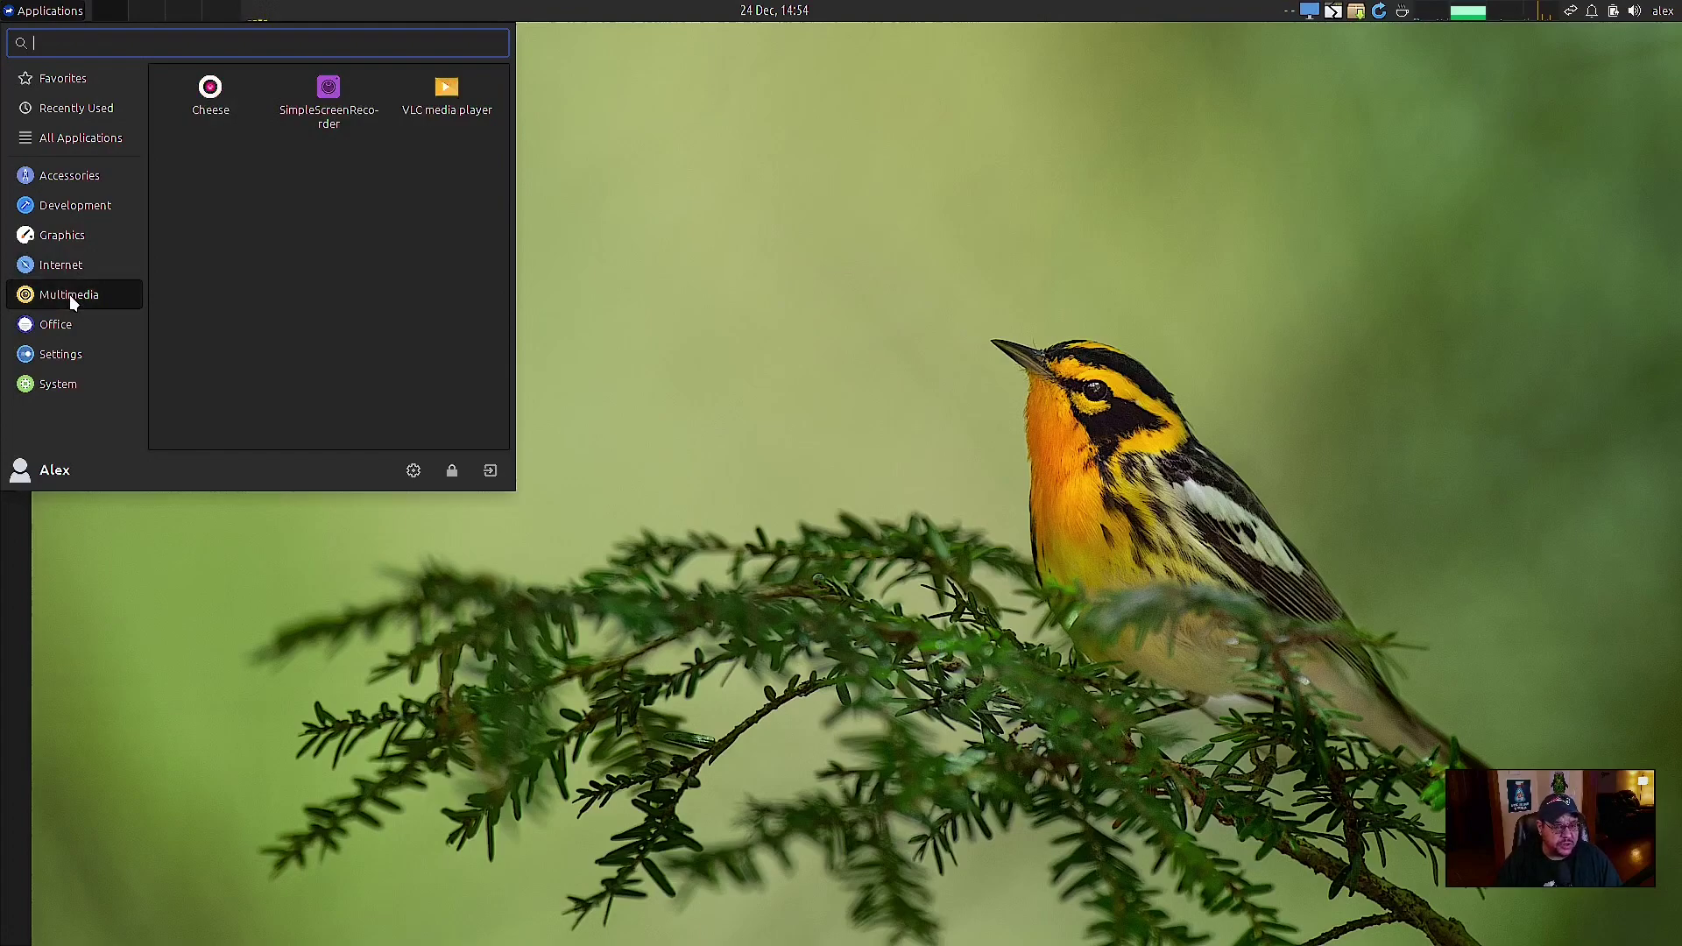
{"action": "left_click", "coordinate": [64, 325]}
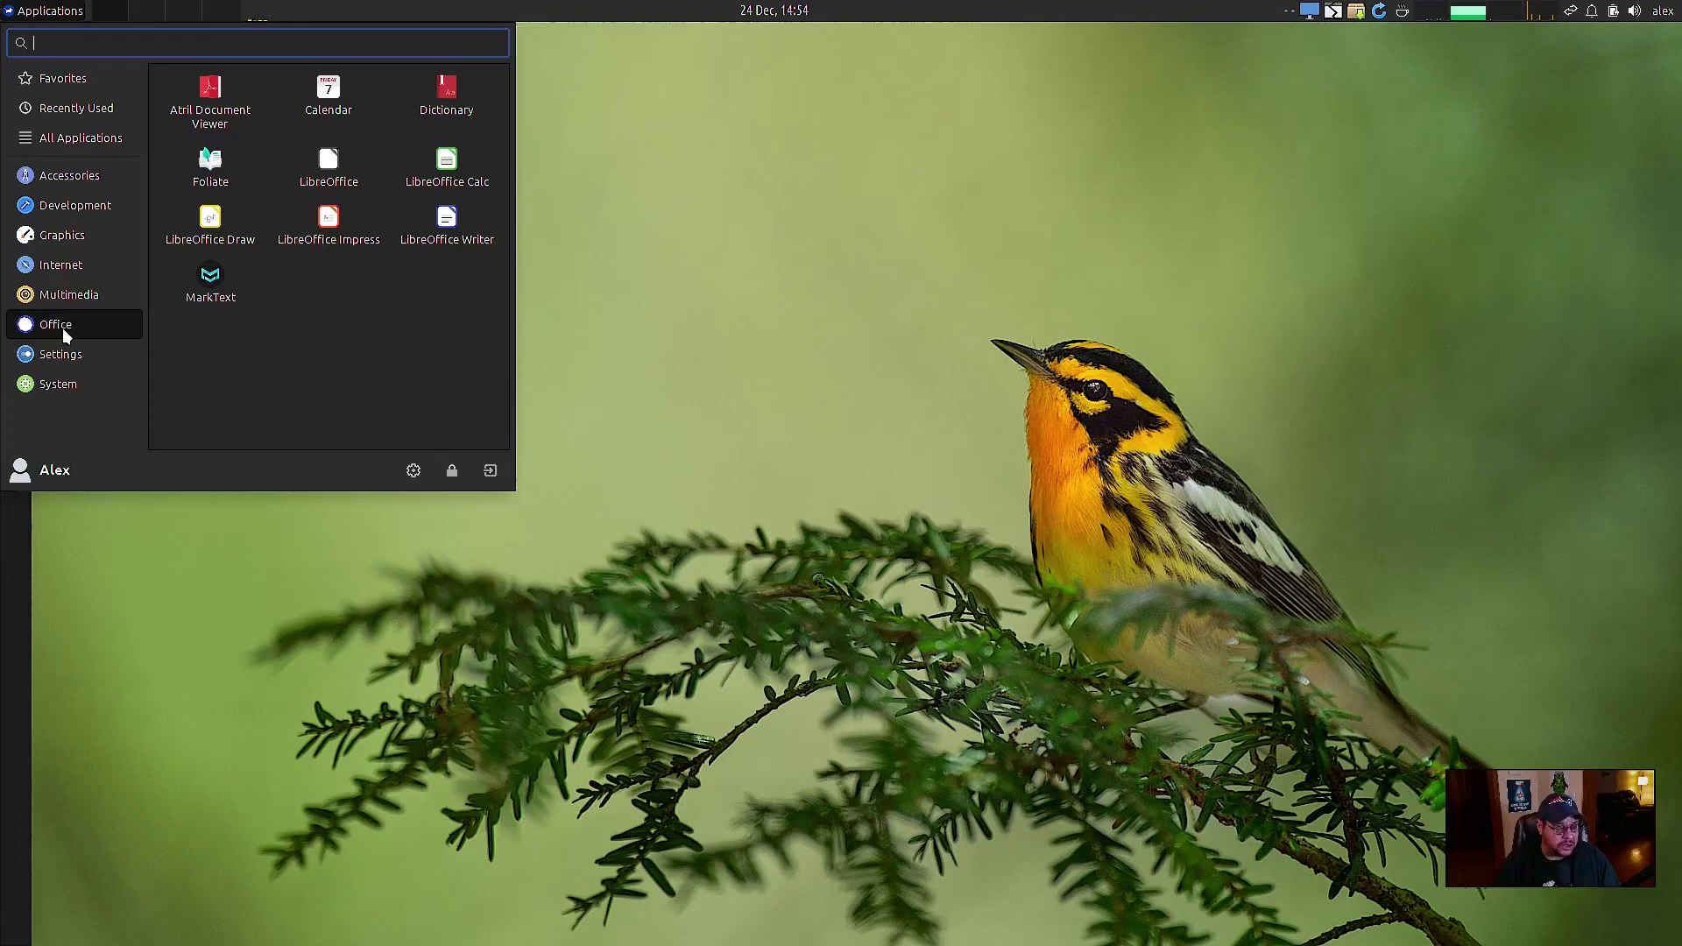
{"action": "left_click", "coordinate": [67, 354]}
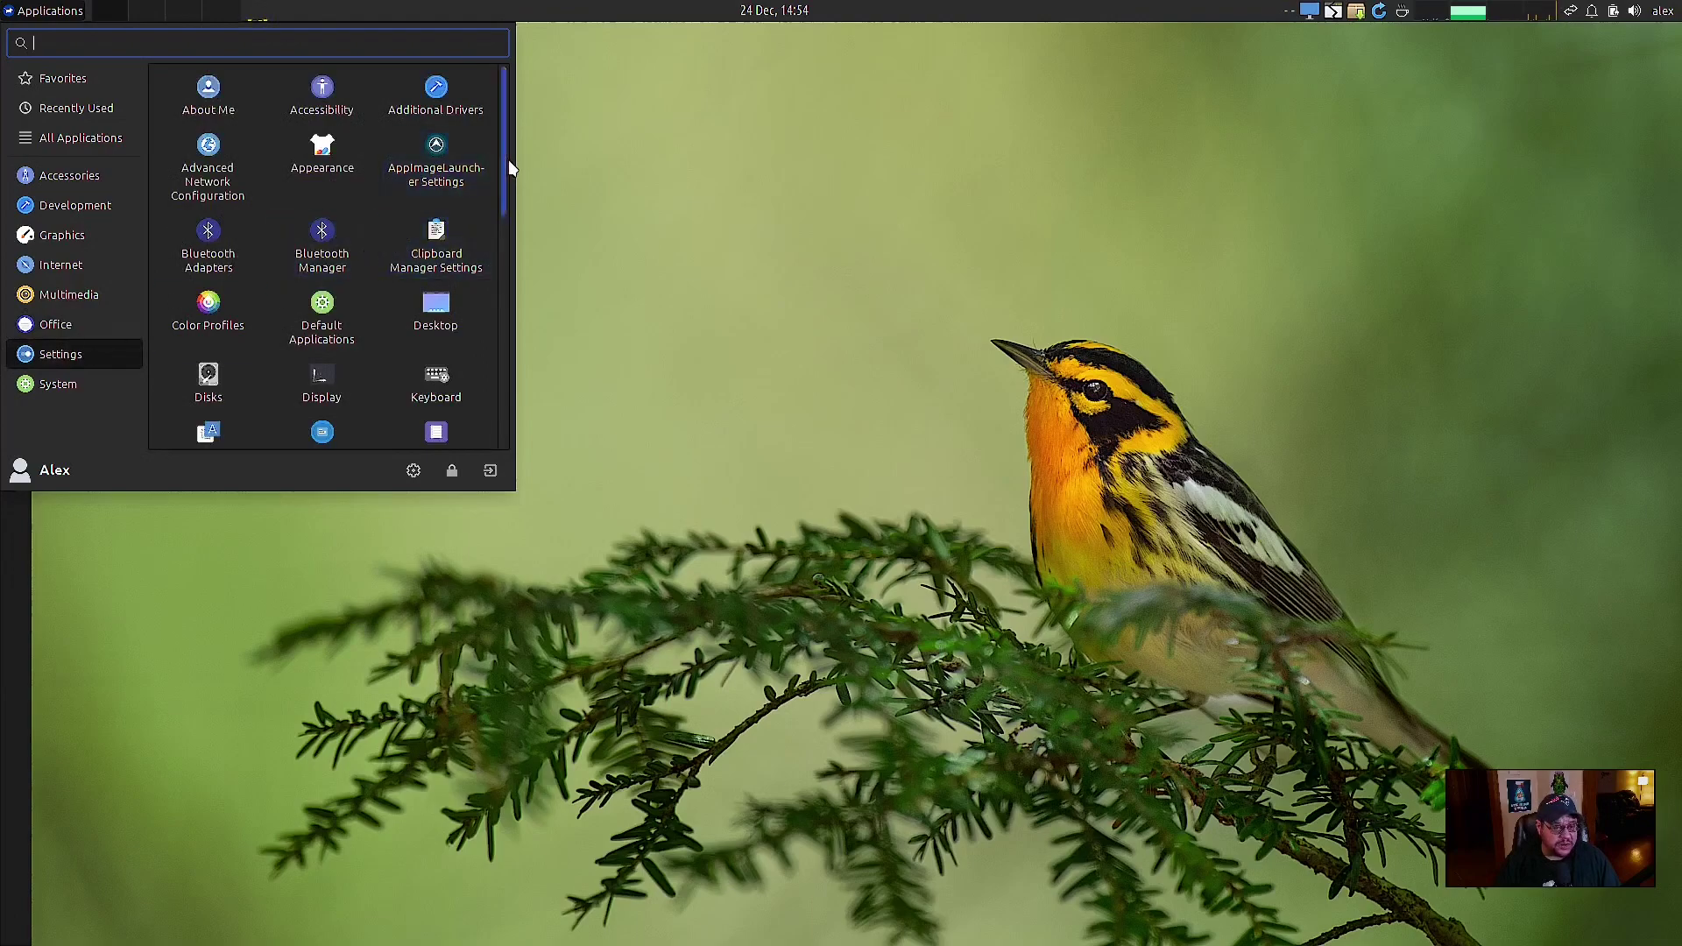
{"action": "left_click_drag", "start_coordinate": [508, 160], "coordinate": [523, 77]}
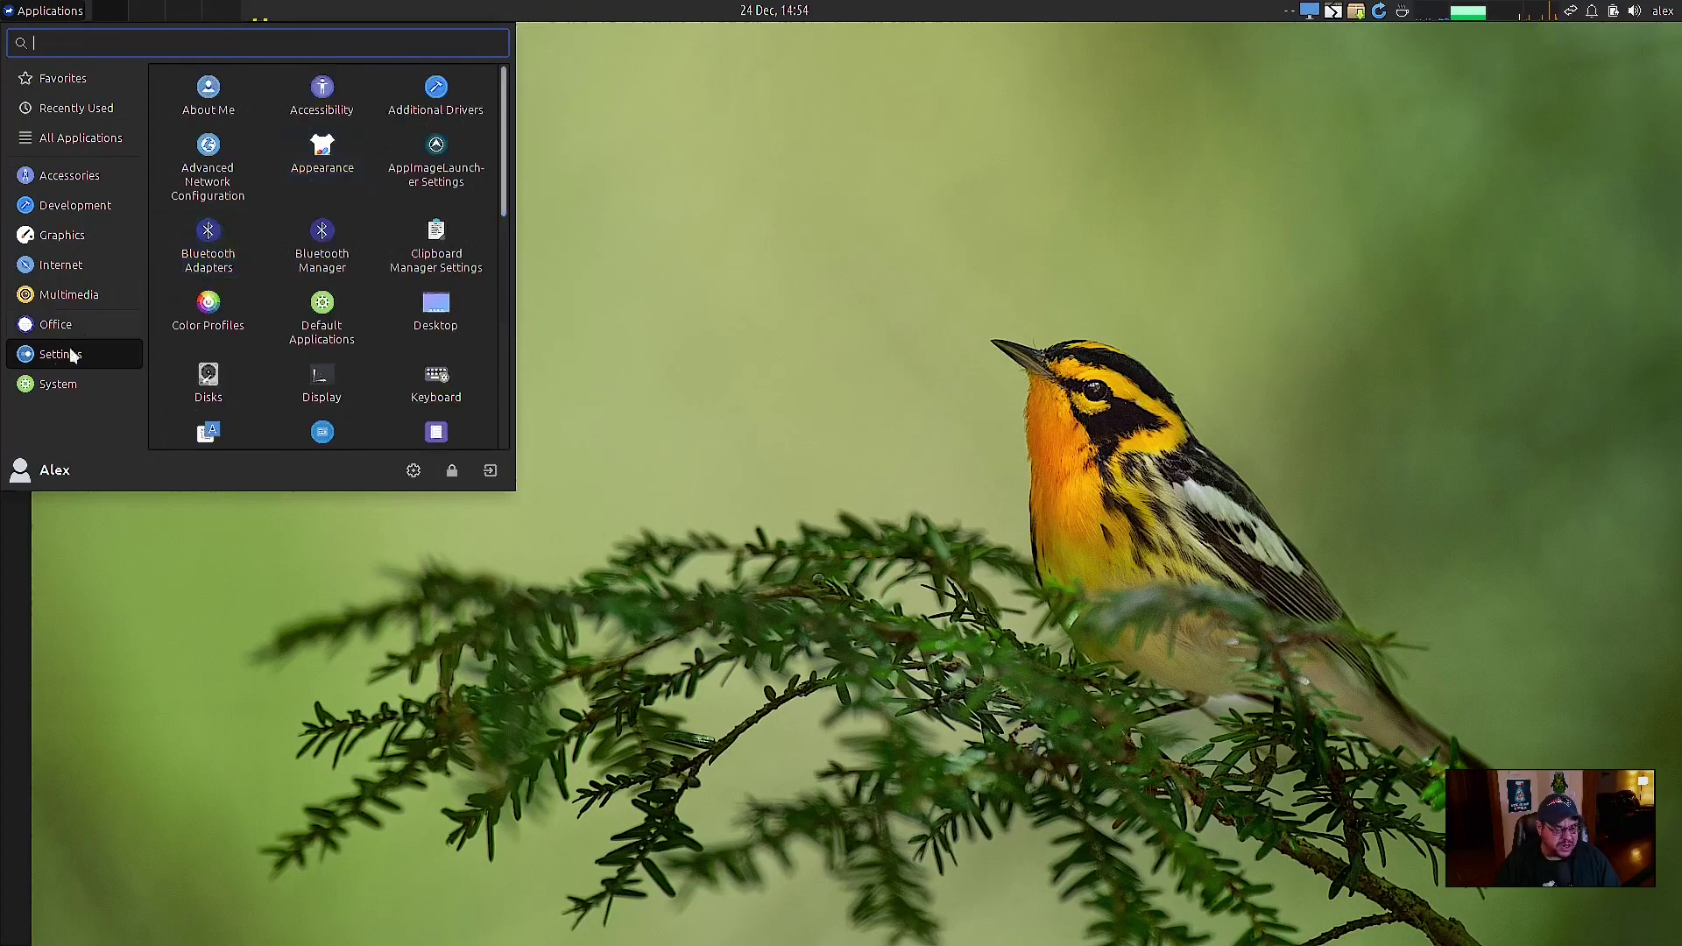
{"action": "left_click", "coordinate": [66, 386]}
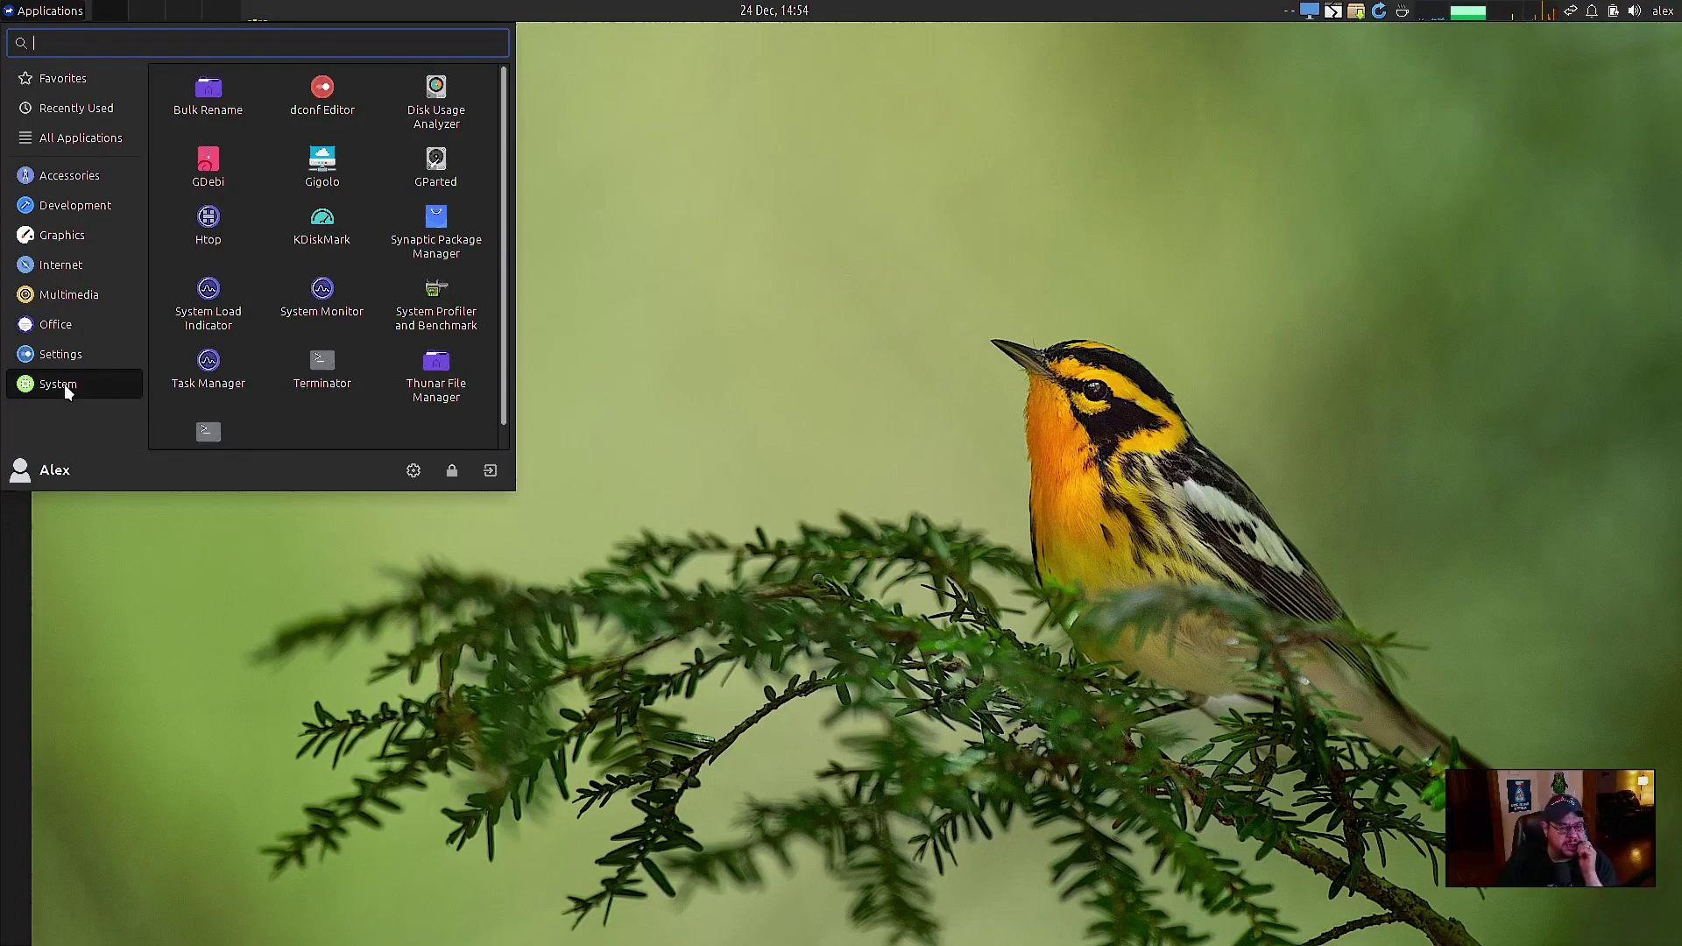
Launch Htop from the System category to view live CPU, memory and process readings
{"action": "left_click", "coordinate": [212, 236]}
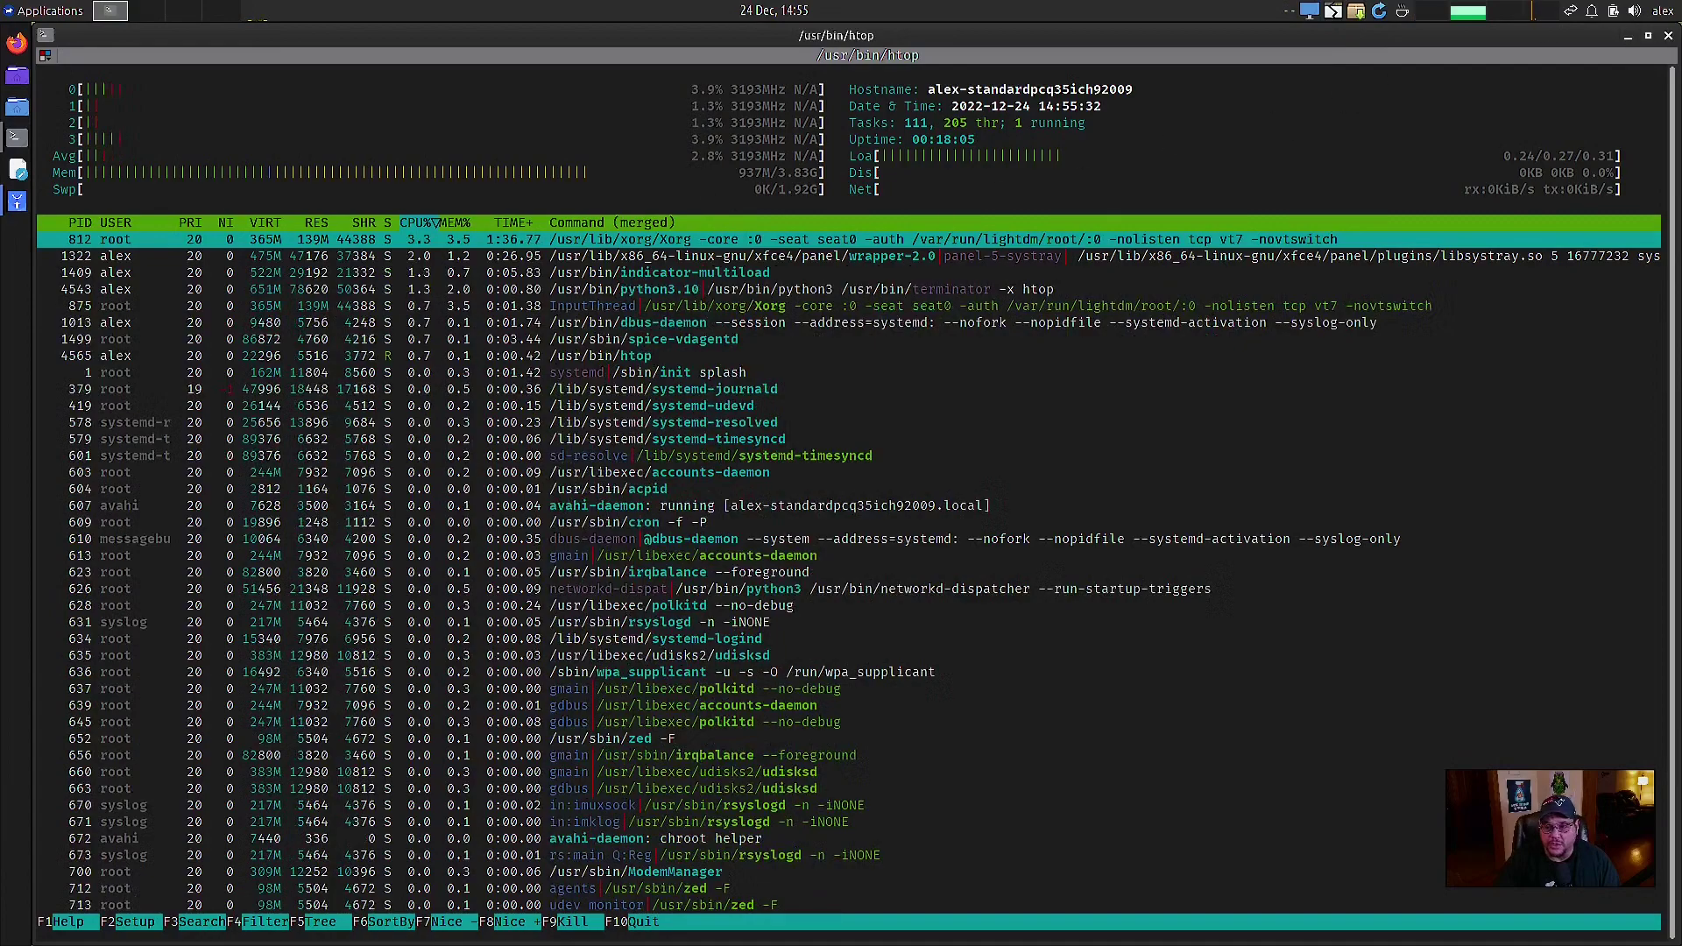
Close htop and show the Whisker menu's Favorites, from Firefox to Synaptic Package Manager
{"action": "left_click", "coordinate": [1668, 36]}
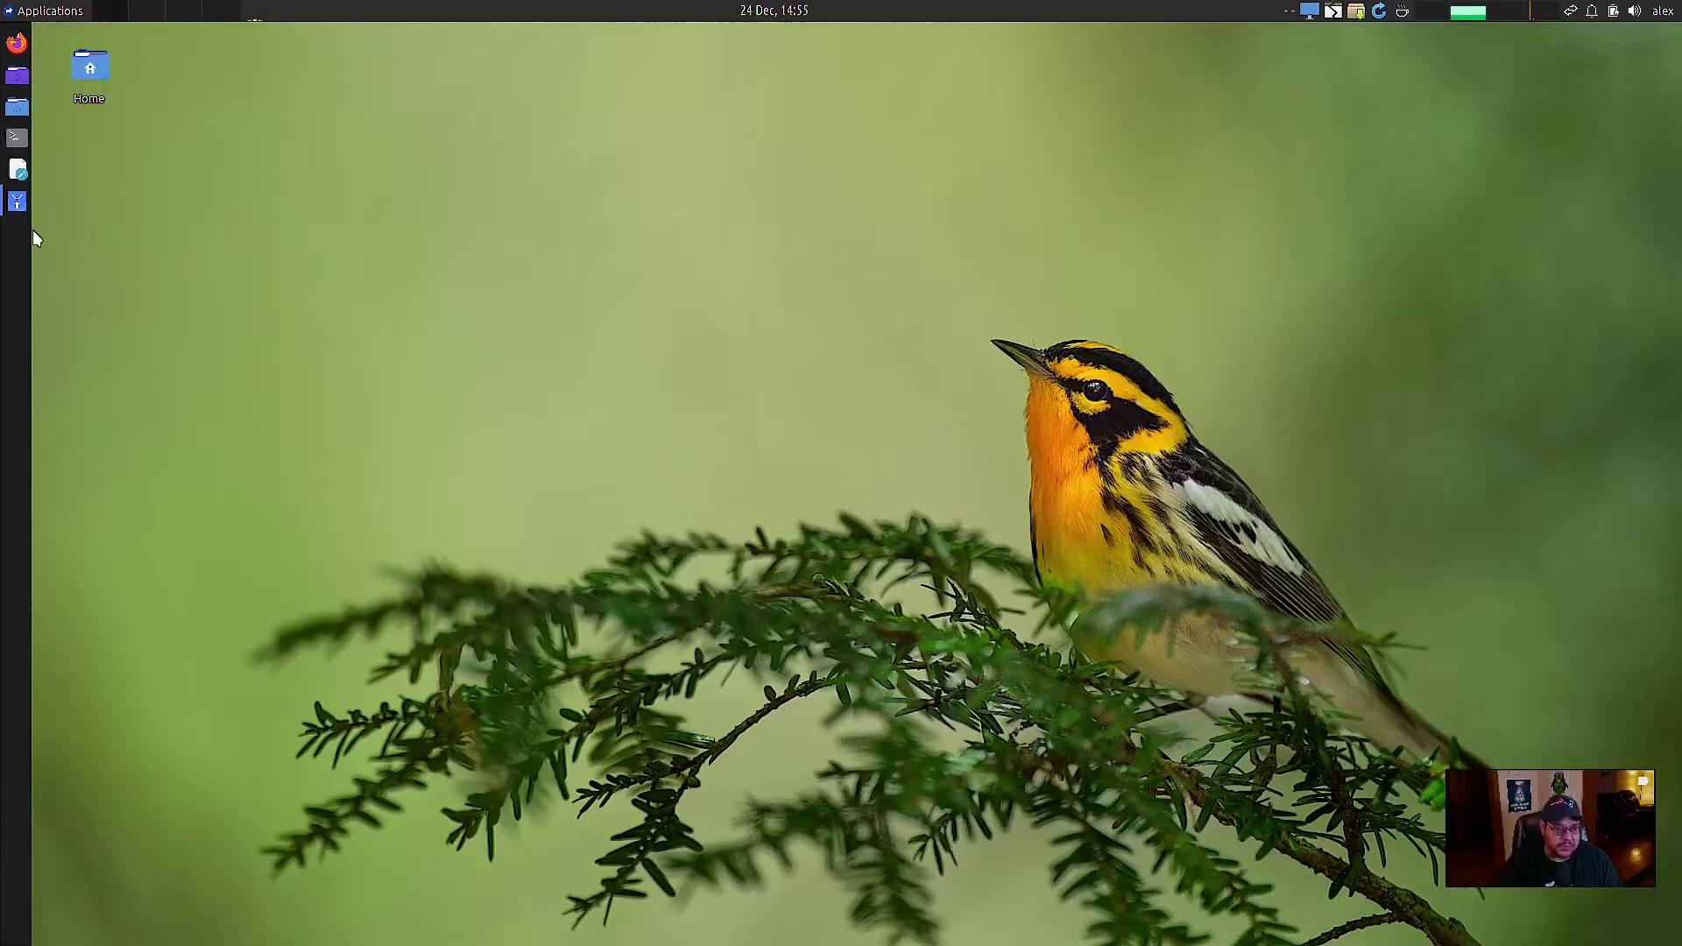
{"action": "left_click", "coordinate": [39, 11]}
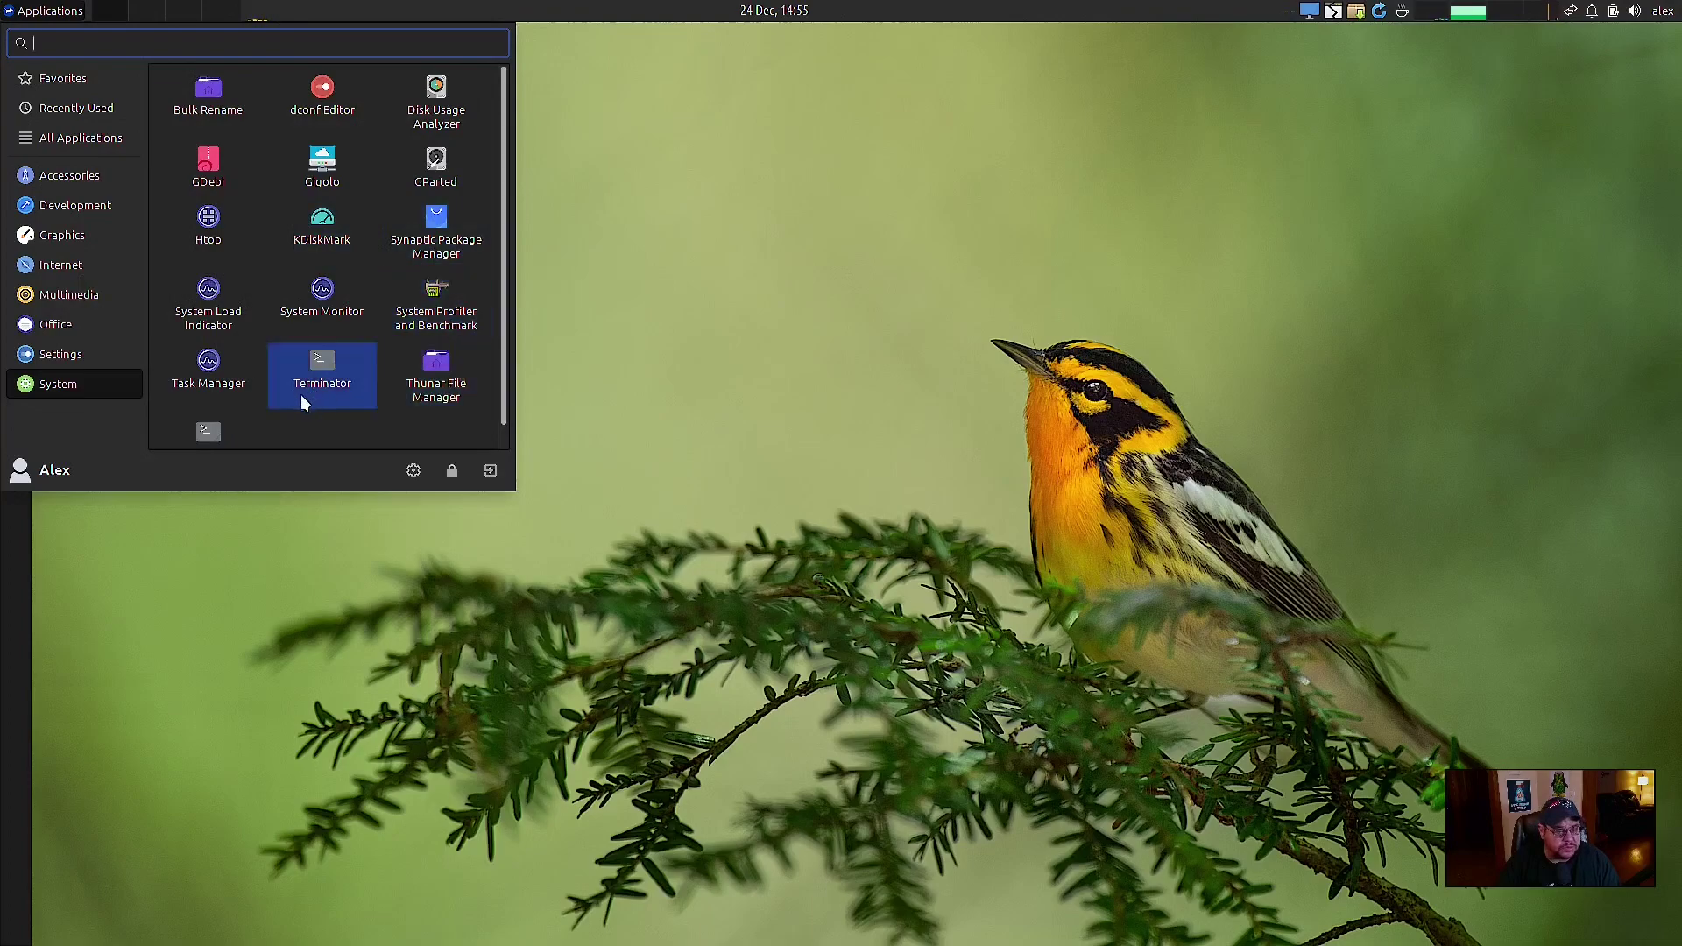
{"action": "scroll", "coordinate": [342, 421], "scroll_direction": "down", "scroll_amount": 1}
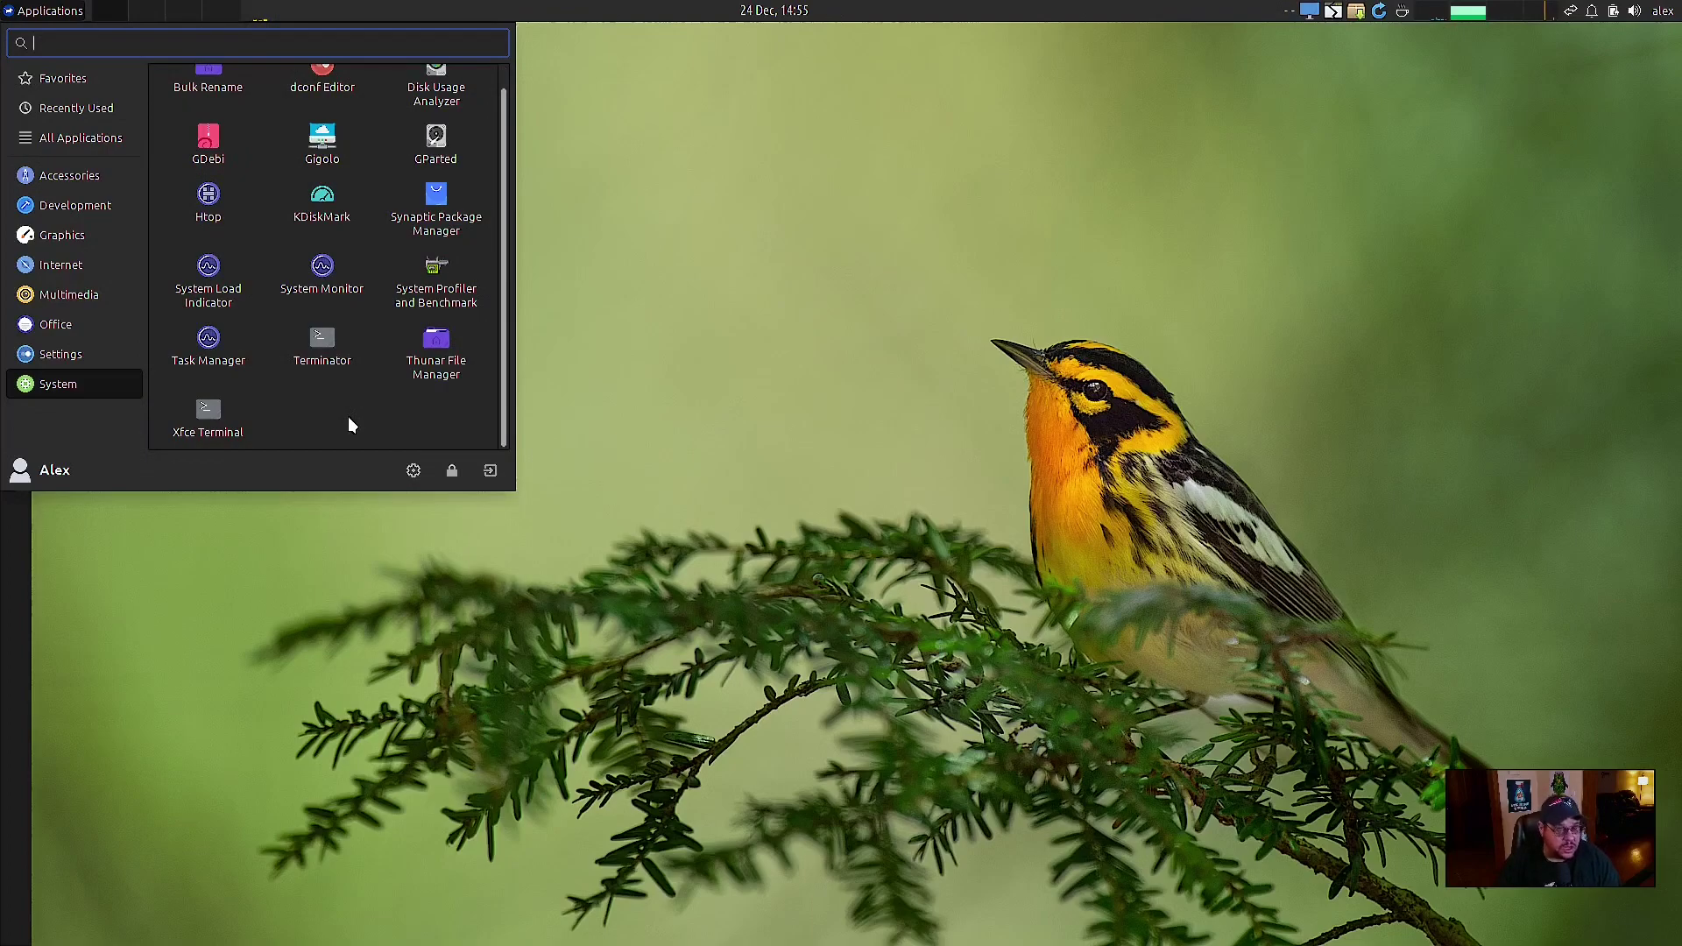
{"action": "left_click", "coordinate": [63, 78]}
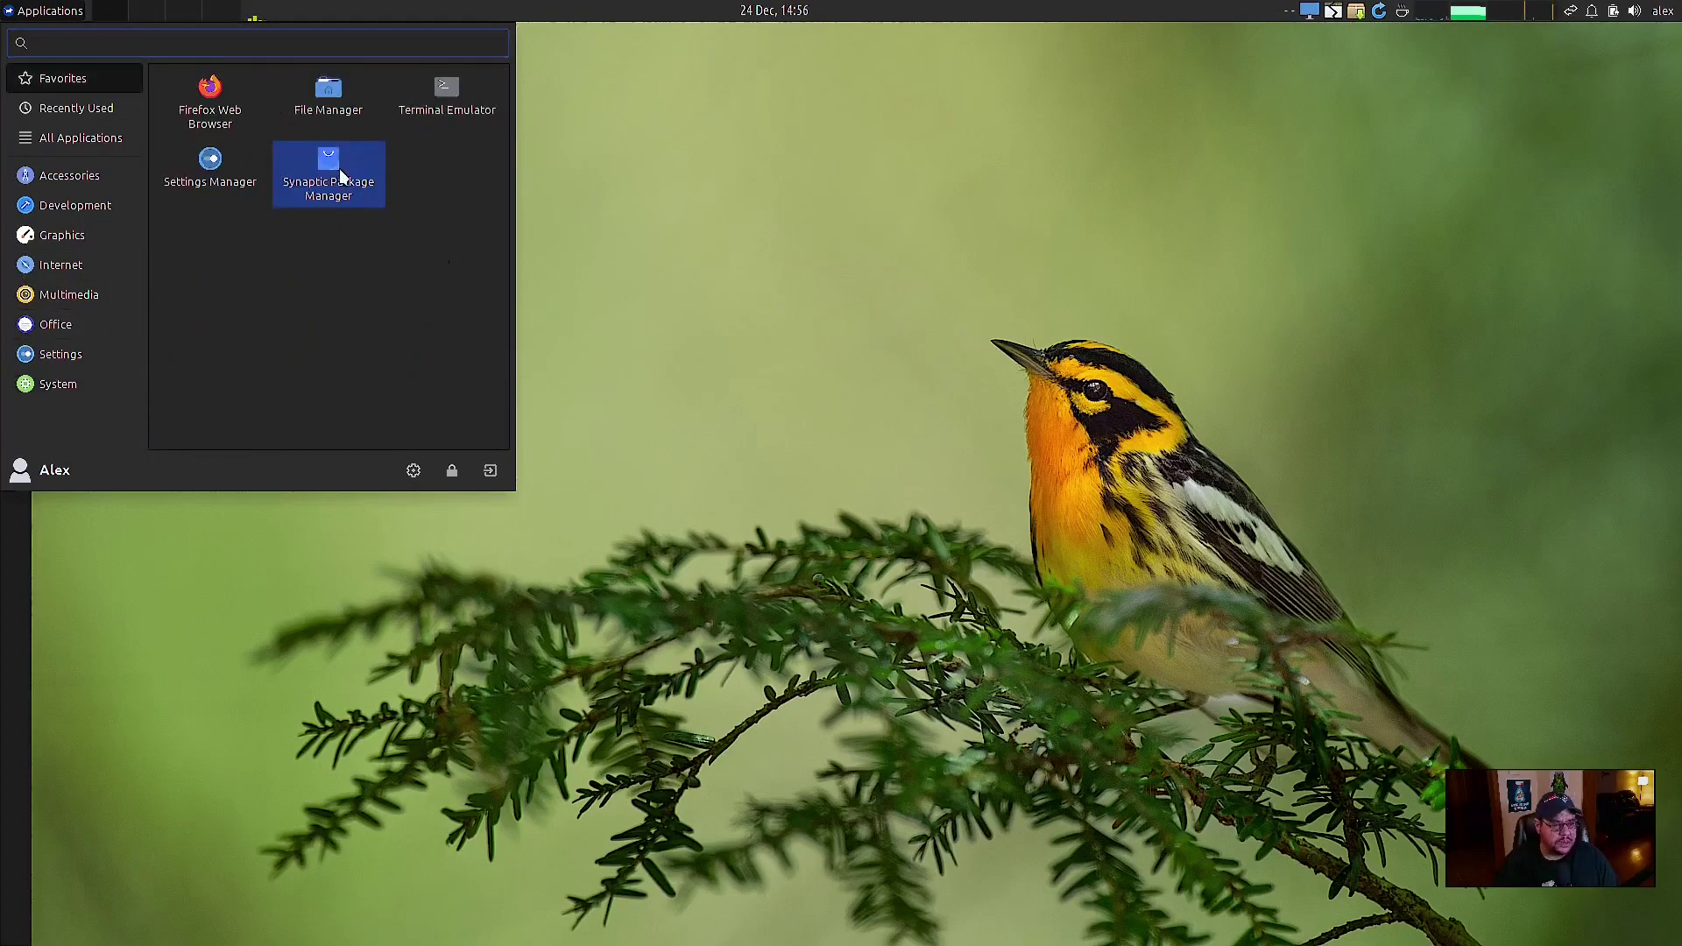
Launch Synaptic with the account password, centre its window and dismiss the Quick Introduction
{"action": "left_click", "coordinate": [341, 178]}
{"action": "type", "text": "•"}
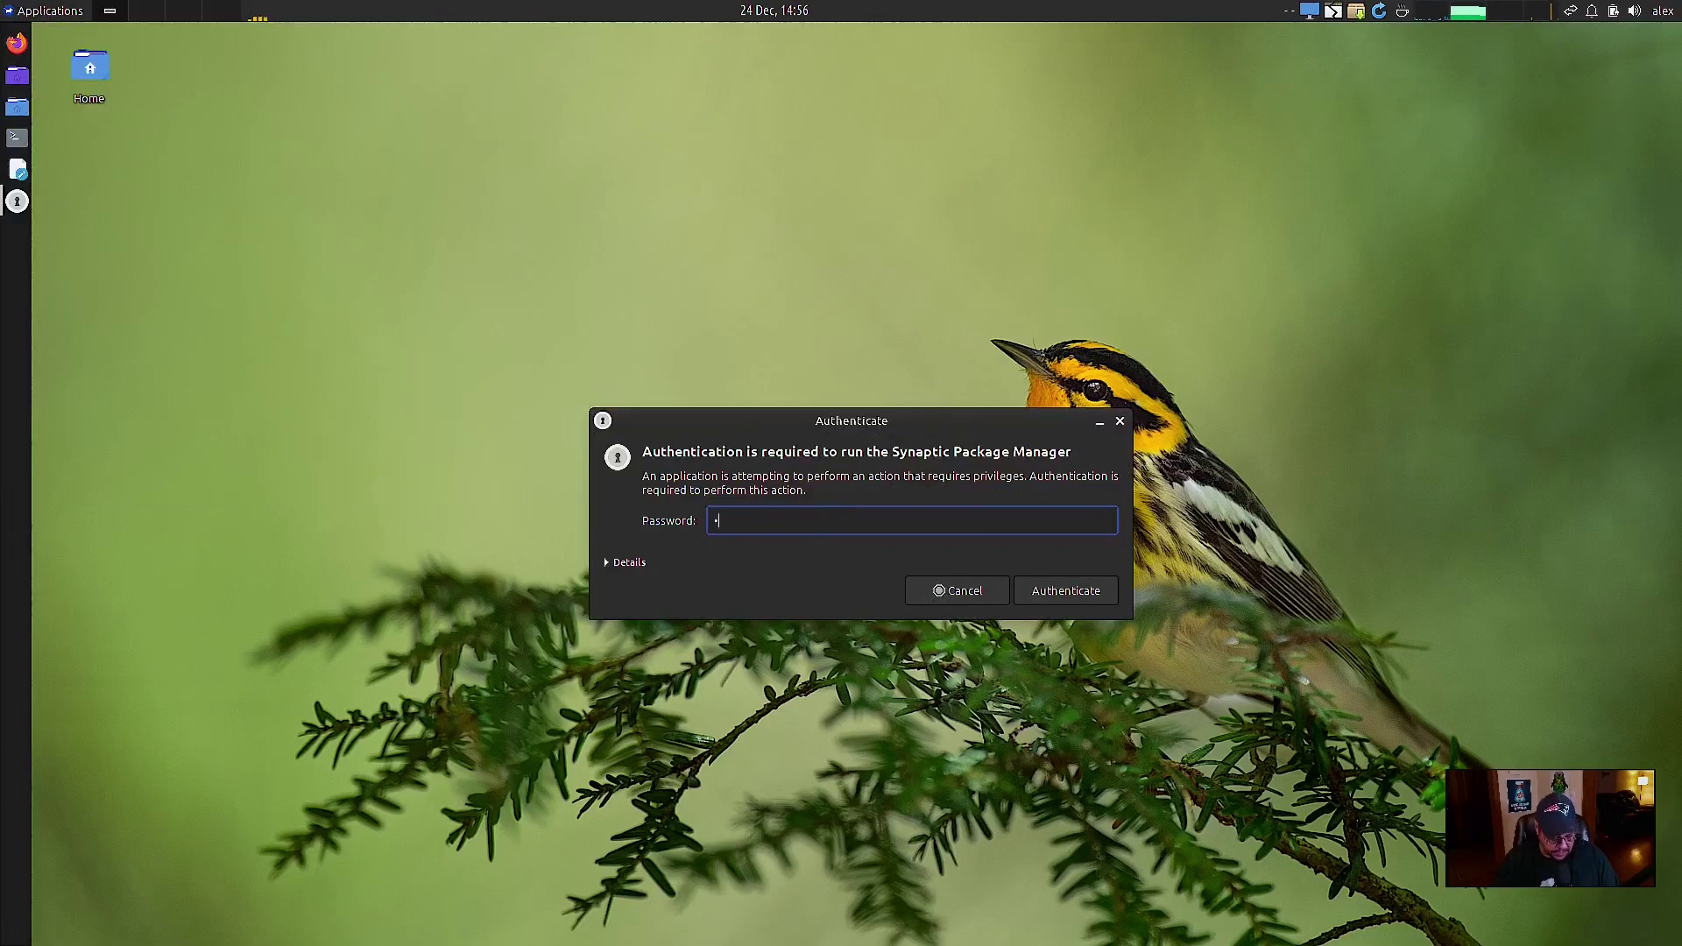
{"action": "key", "text": "Return"}
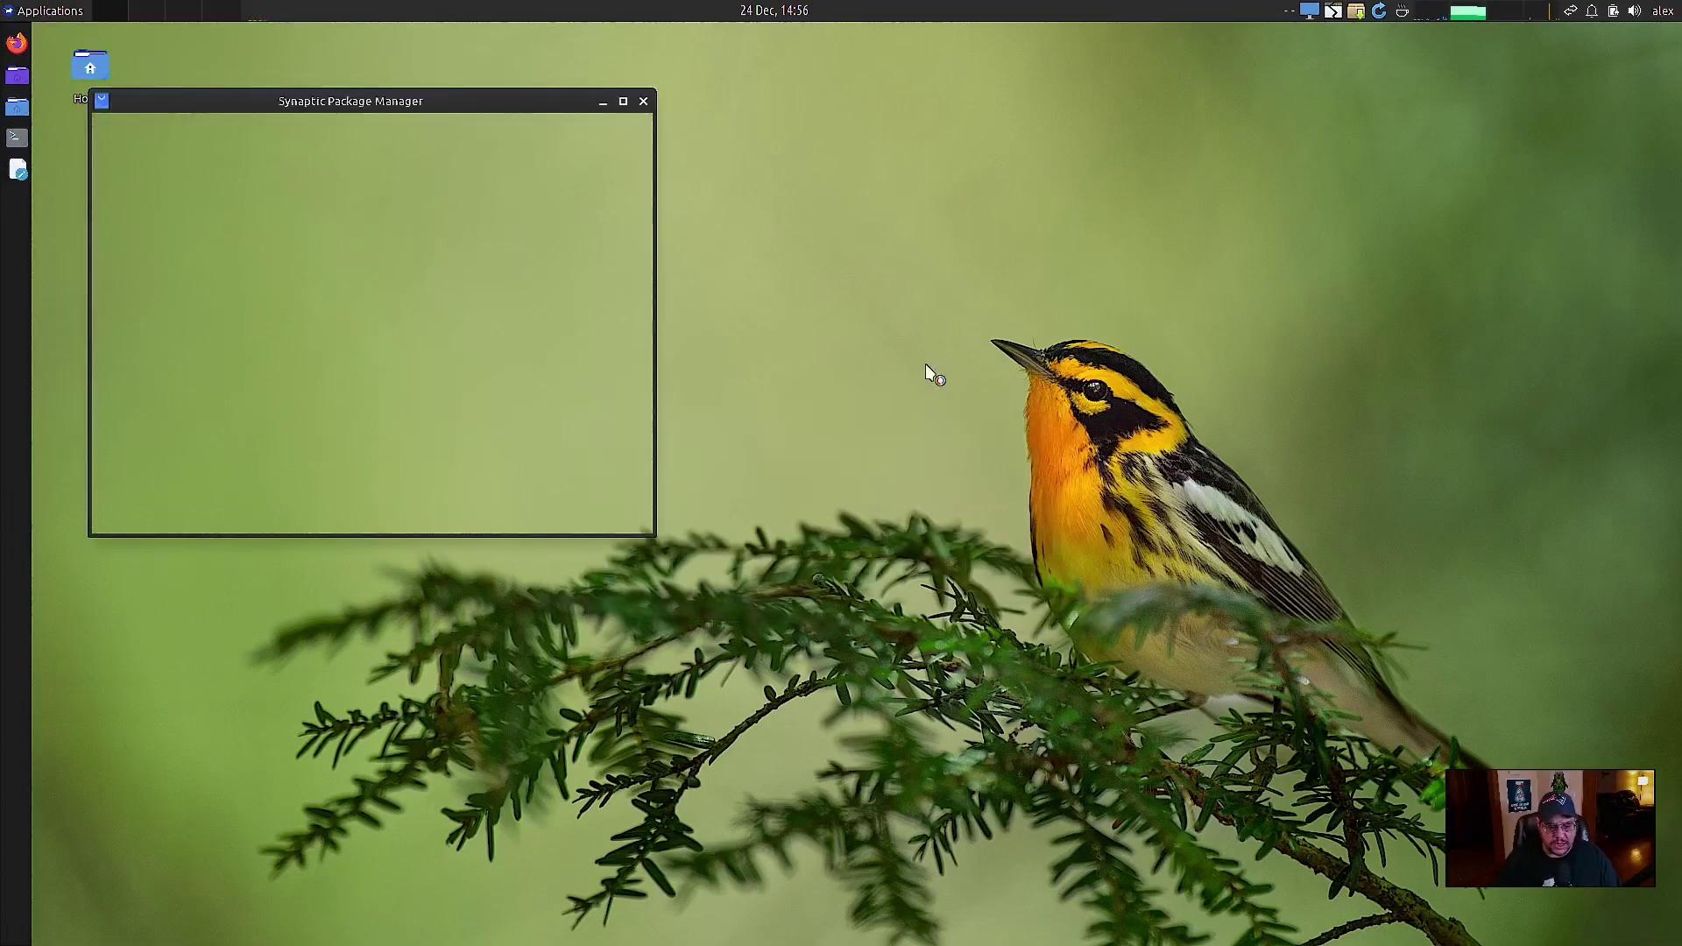
{"action": "left_click_drag", "start_coordinate": [439, 107], "coordinate": [703, 82]}
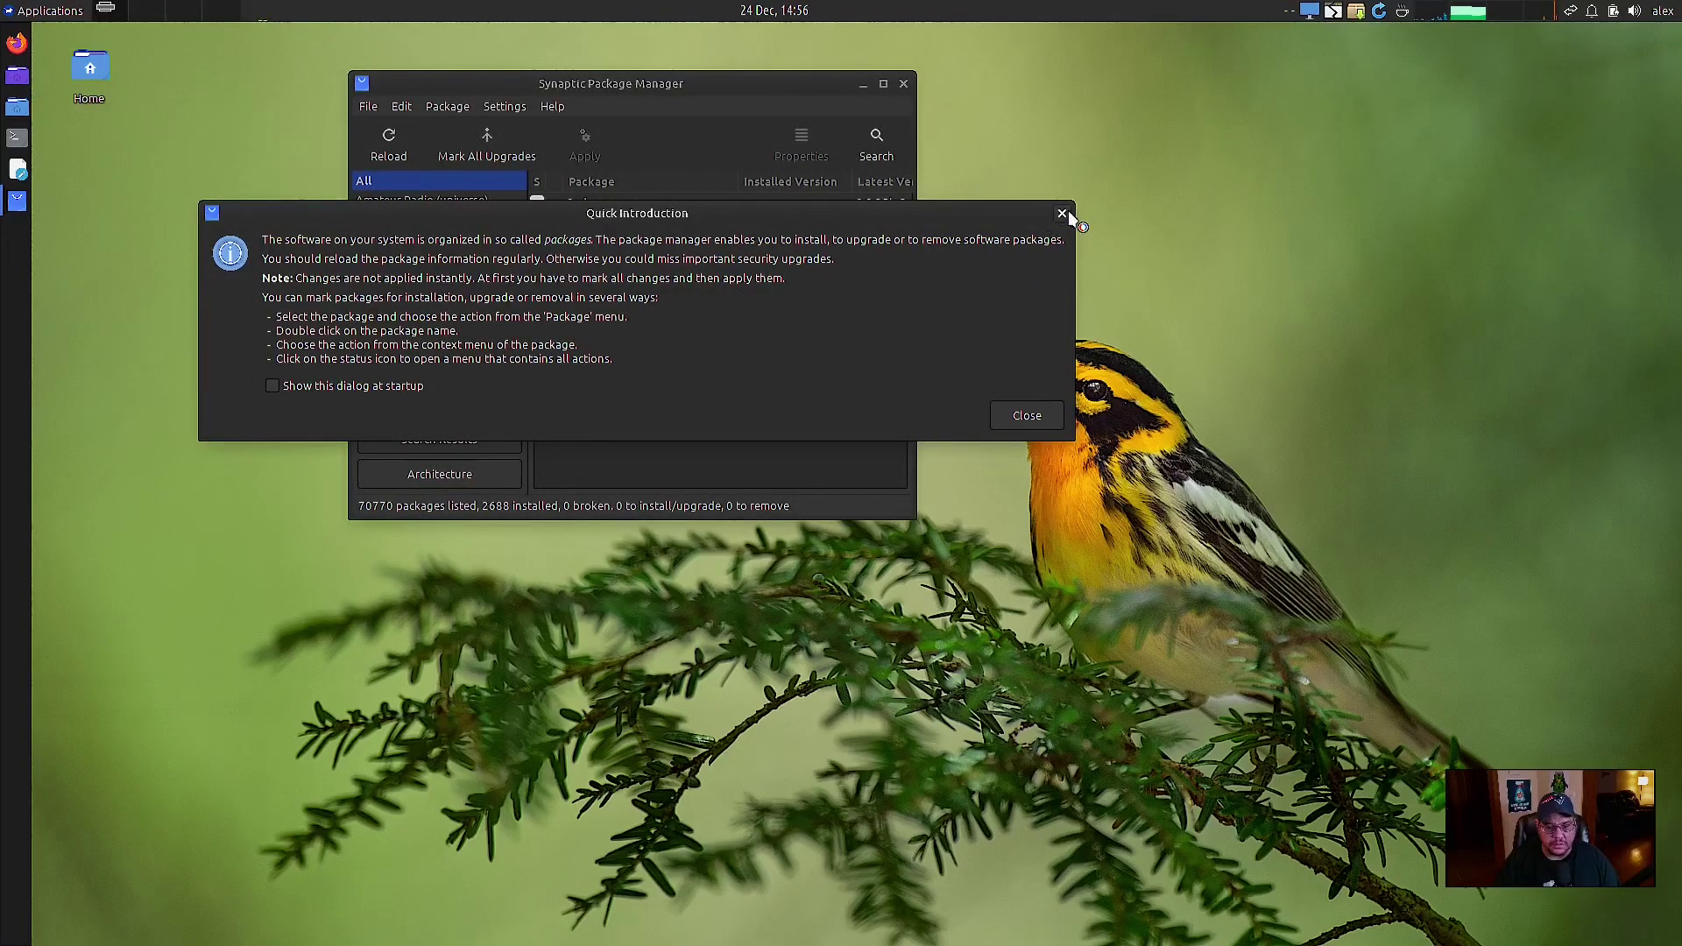
{"action": "left_click", "coordinate": [1027, 415]}
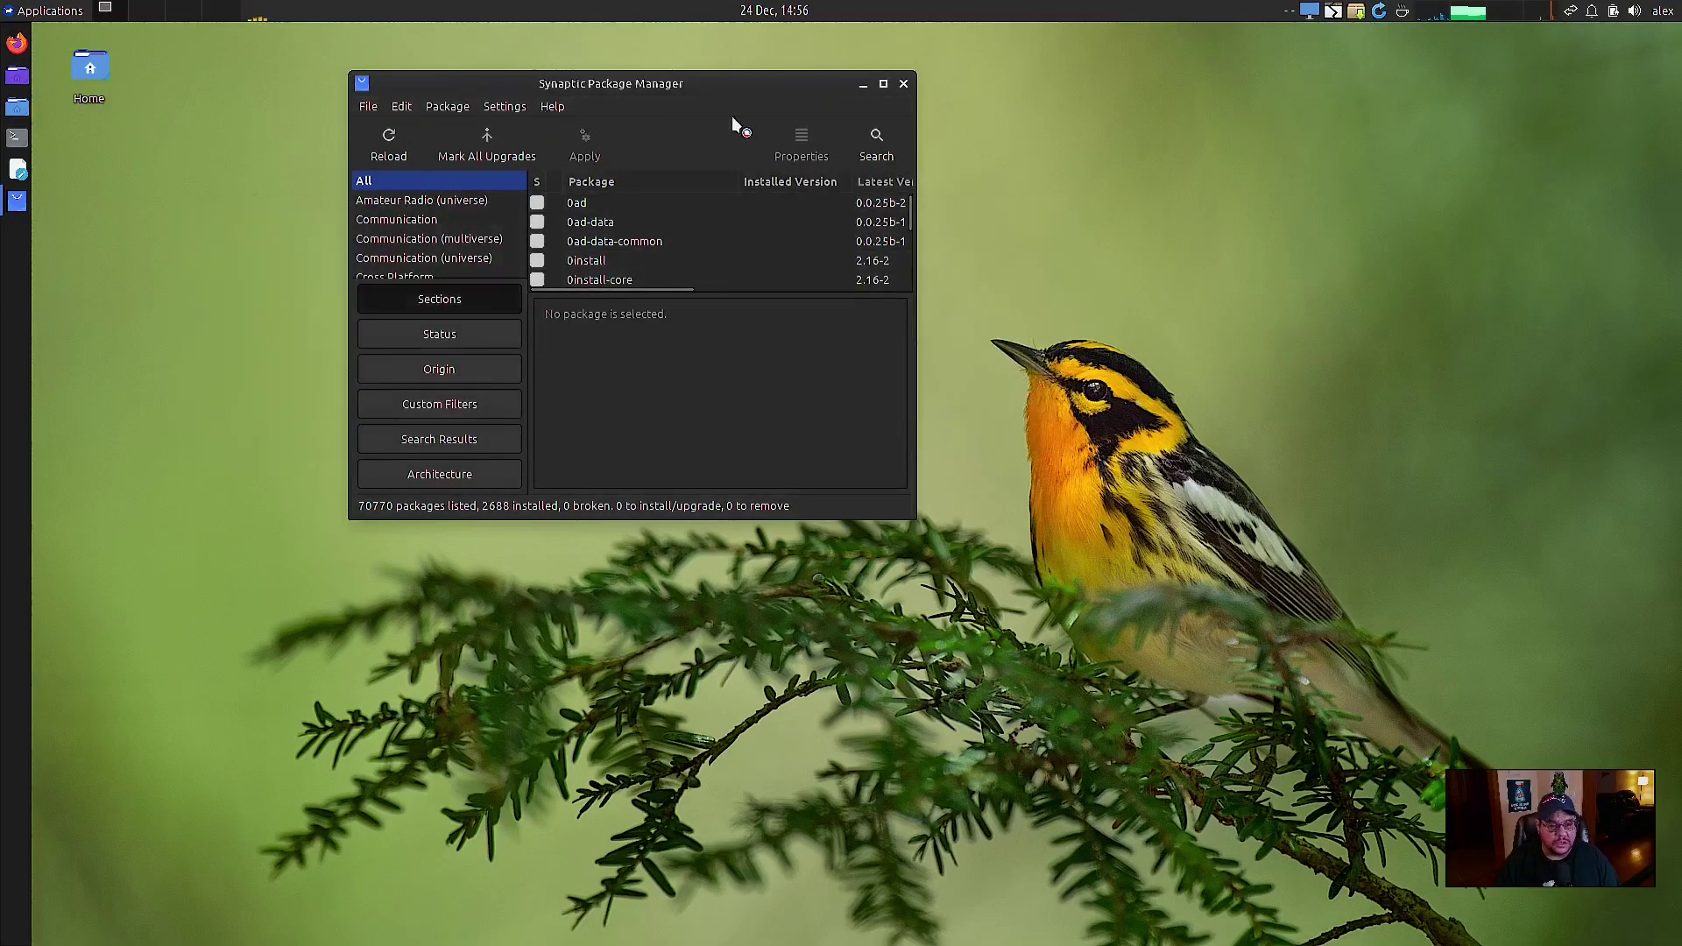
Search Synaptic for neofetch, finding 7.1.0-3 installed, then close Synaptic
{"action": "left_click", "coordinate": [869, 140]}
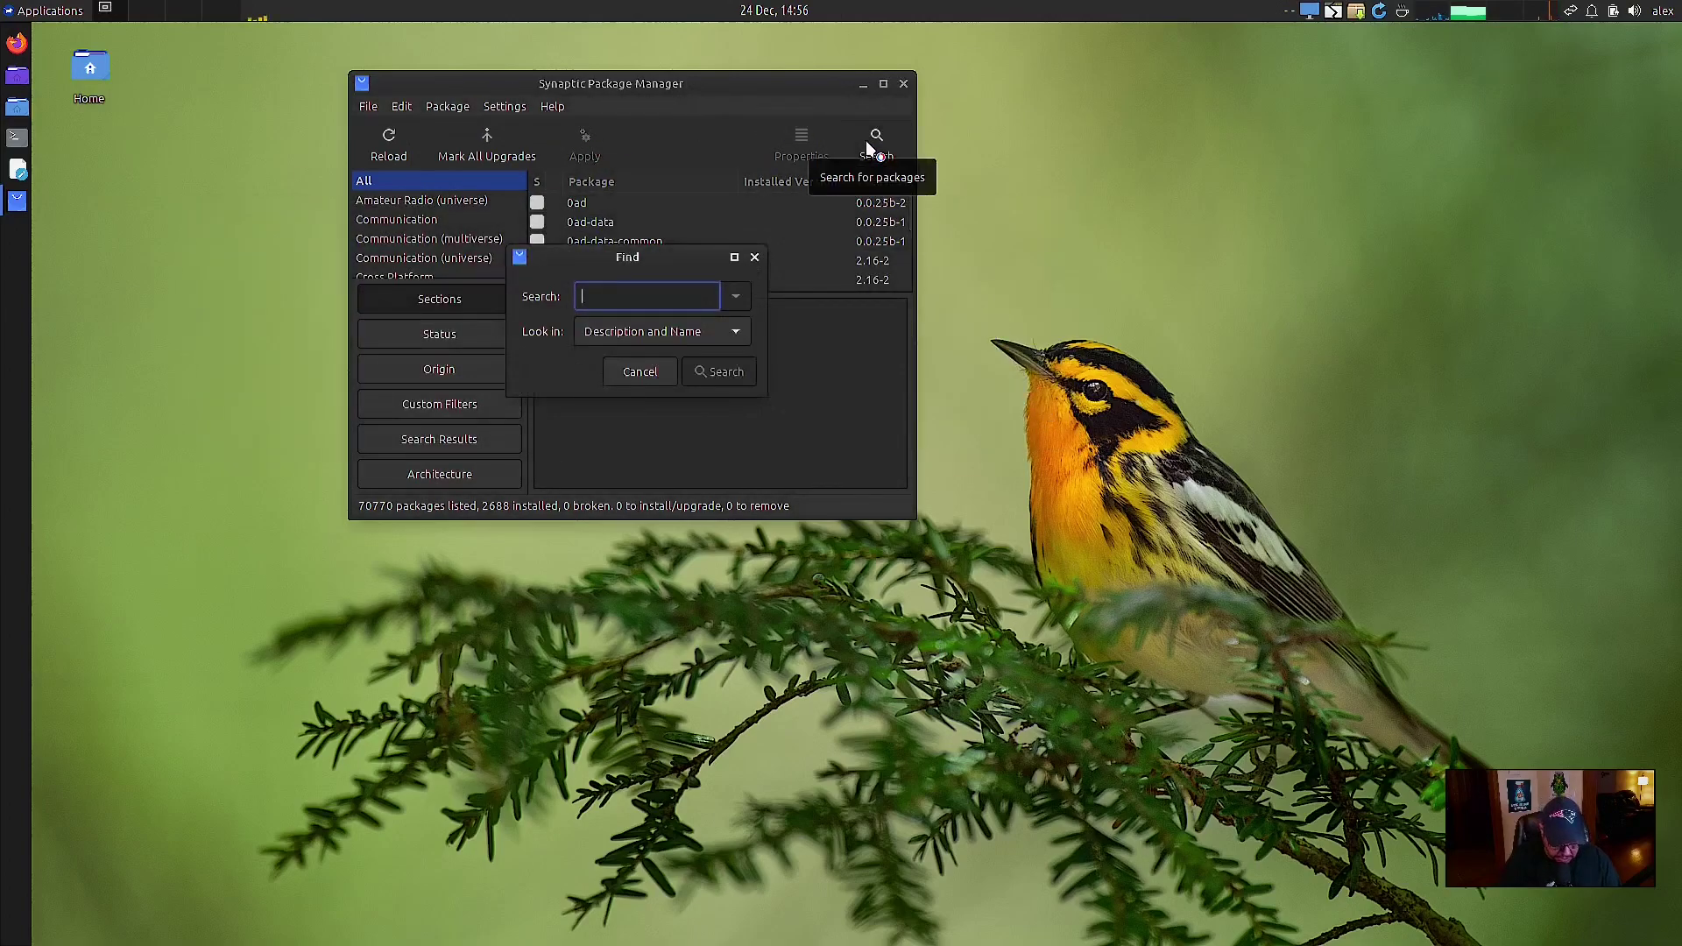
{"action": "type", "text": "neofetch"}
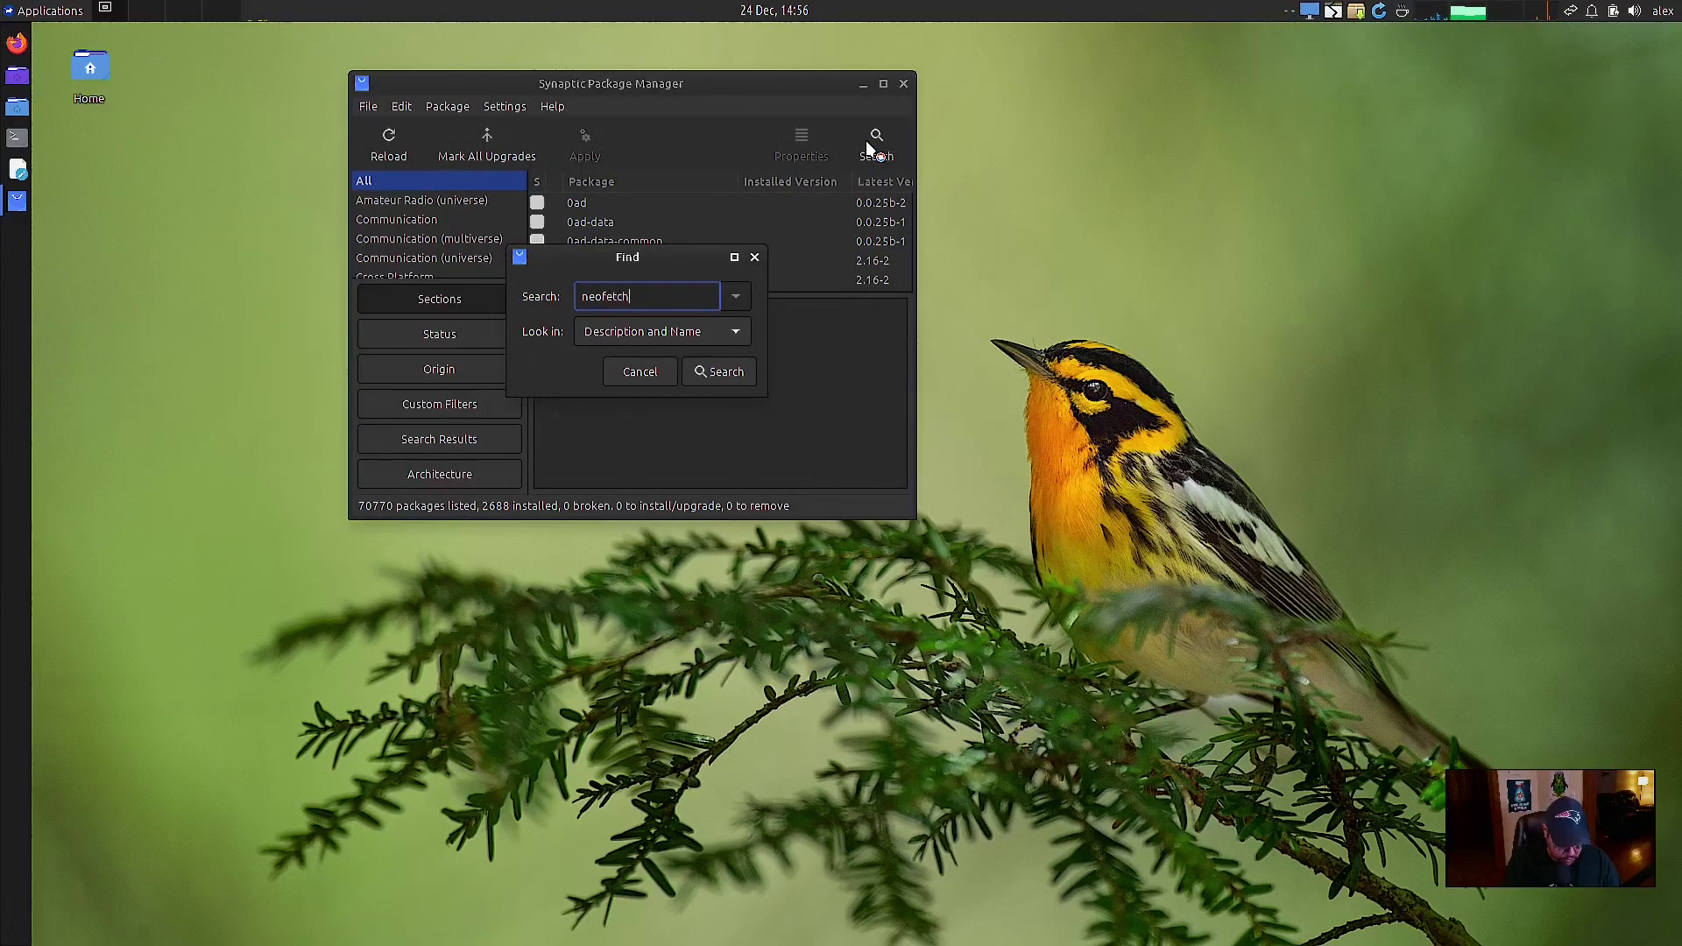
{"action": "key", "text": "Return"}
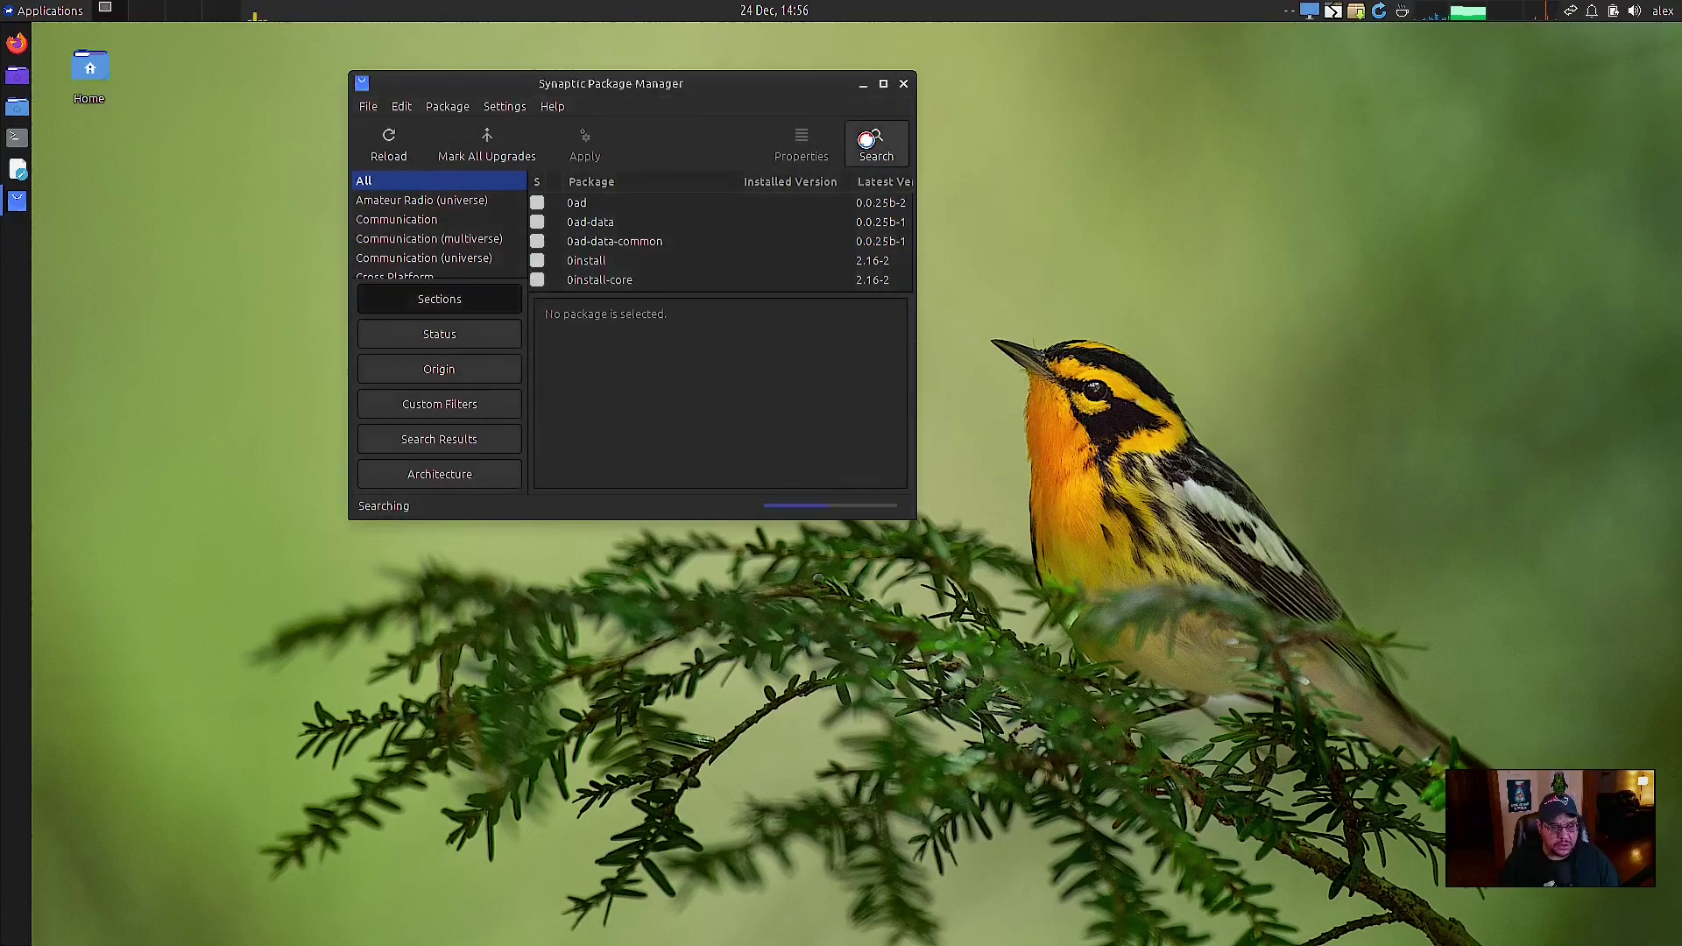
{"action": "left_click", "coordinate": [904, 84]}
Run neofetch in Terminal Emulator, showing Xubuntu 22.04.1 LTS, kernel 5.15.0-46 and Xfce 4.16
{"action": "left_click", "coordinate": [27, 13]}
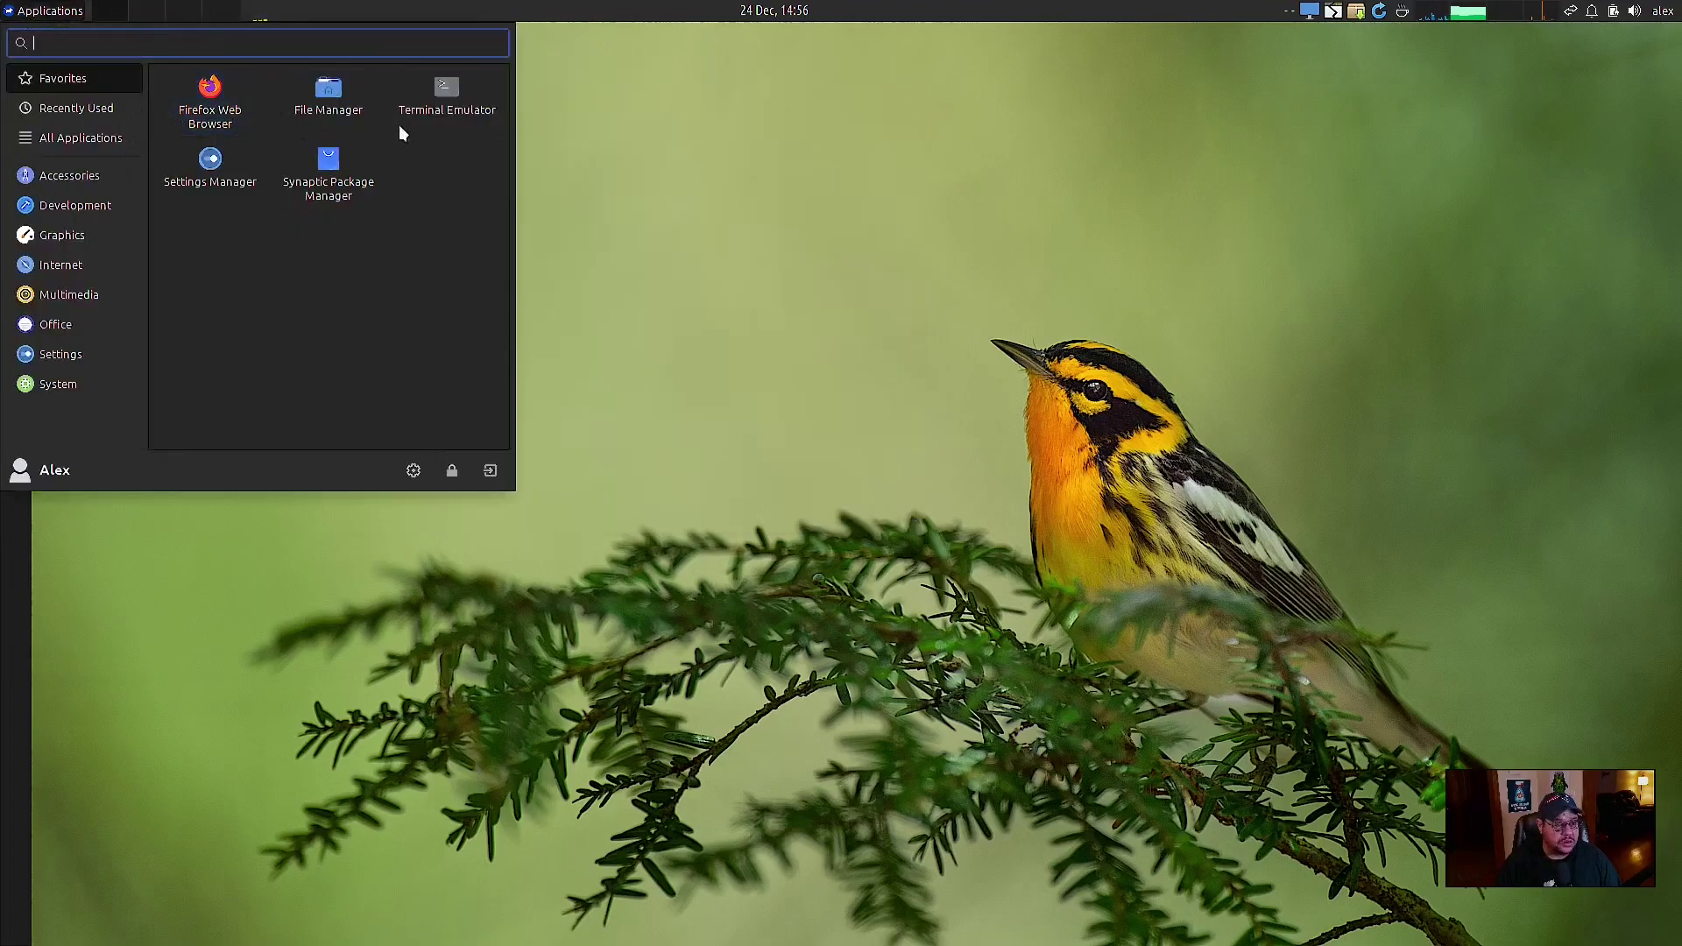
{"action": "left_click", "coordinate": [449, 103]}
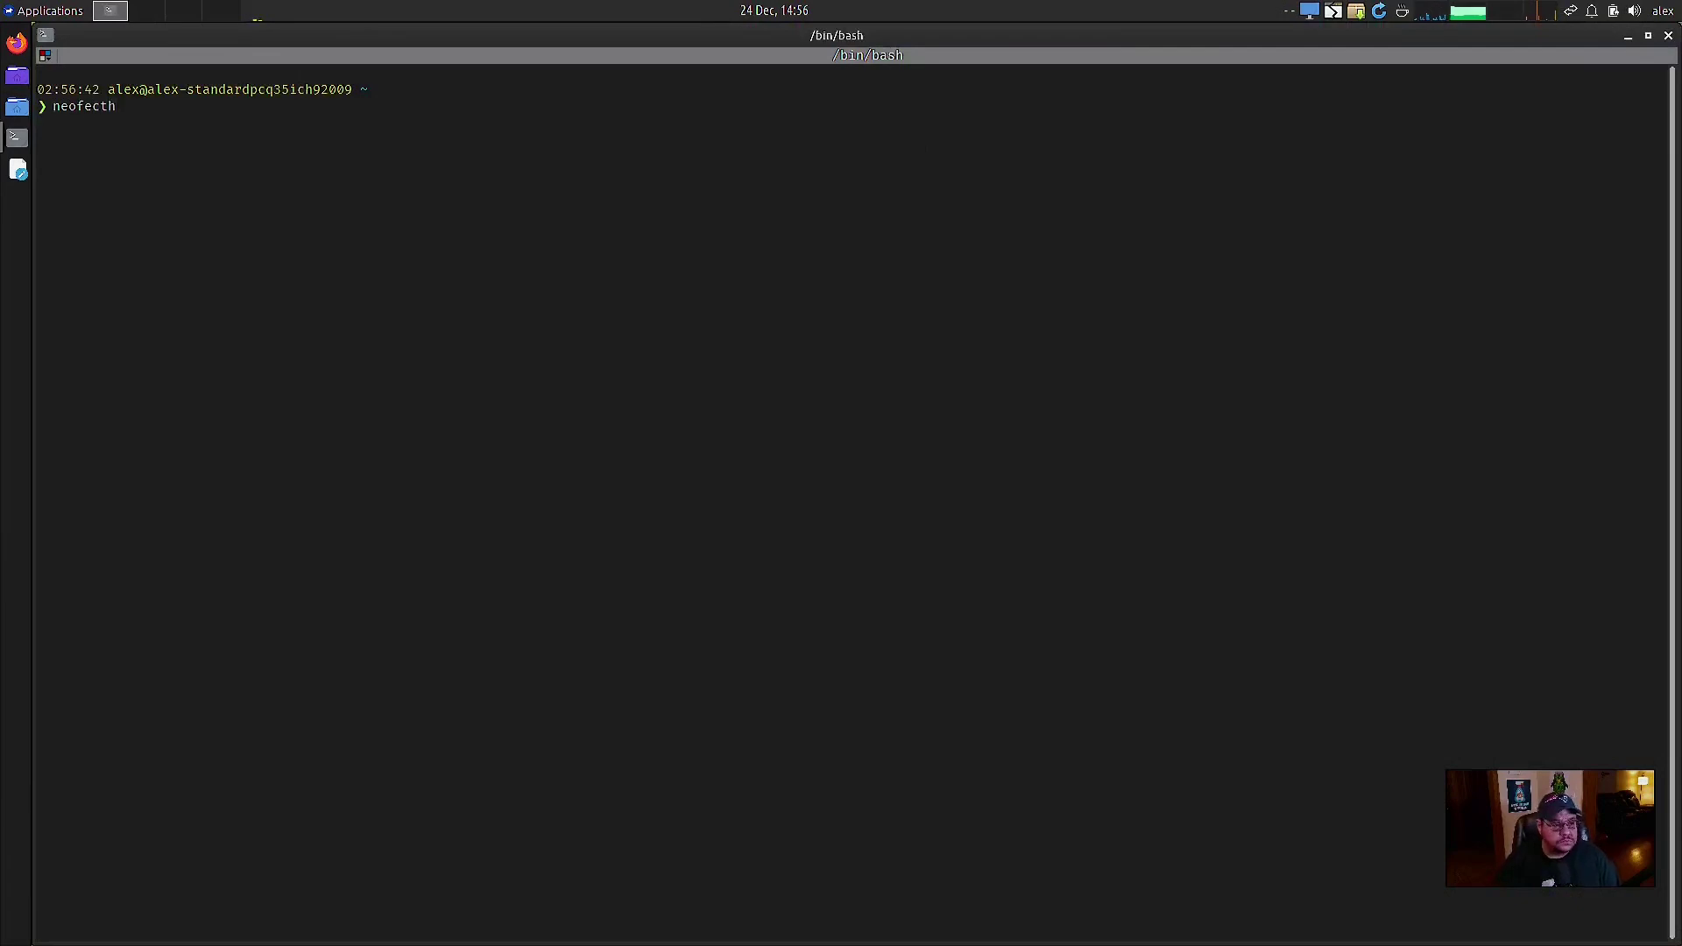
{"action": "key", "text": "Return"}
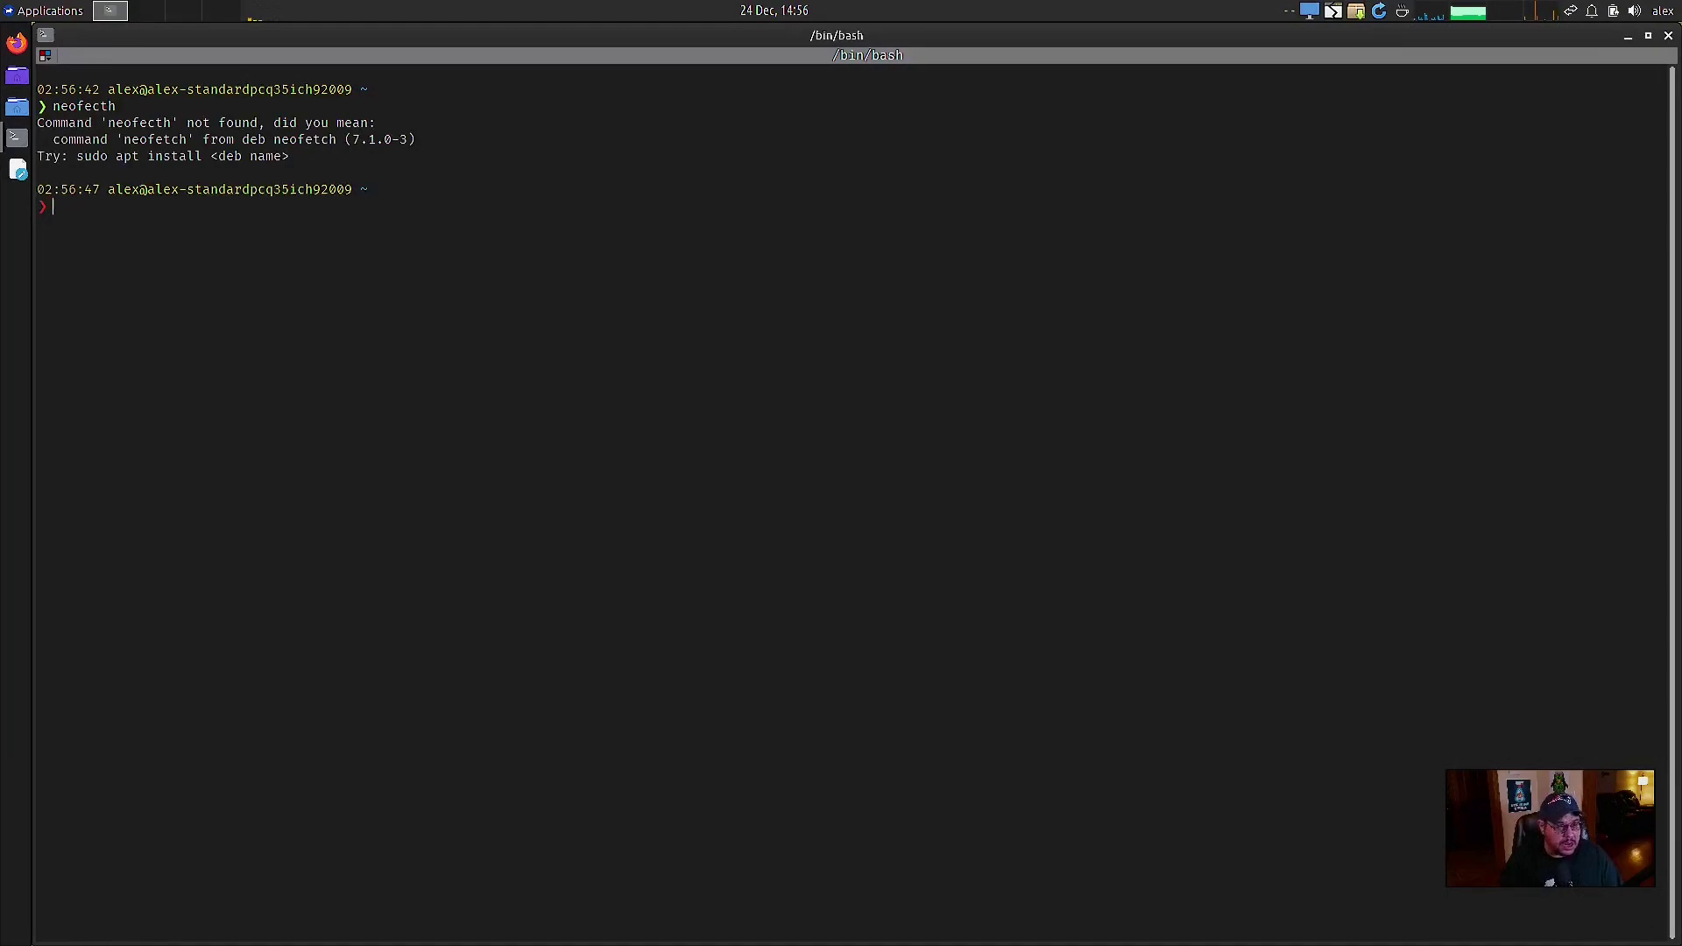
{"action": "type", "text": "neof"}
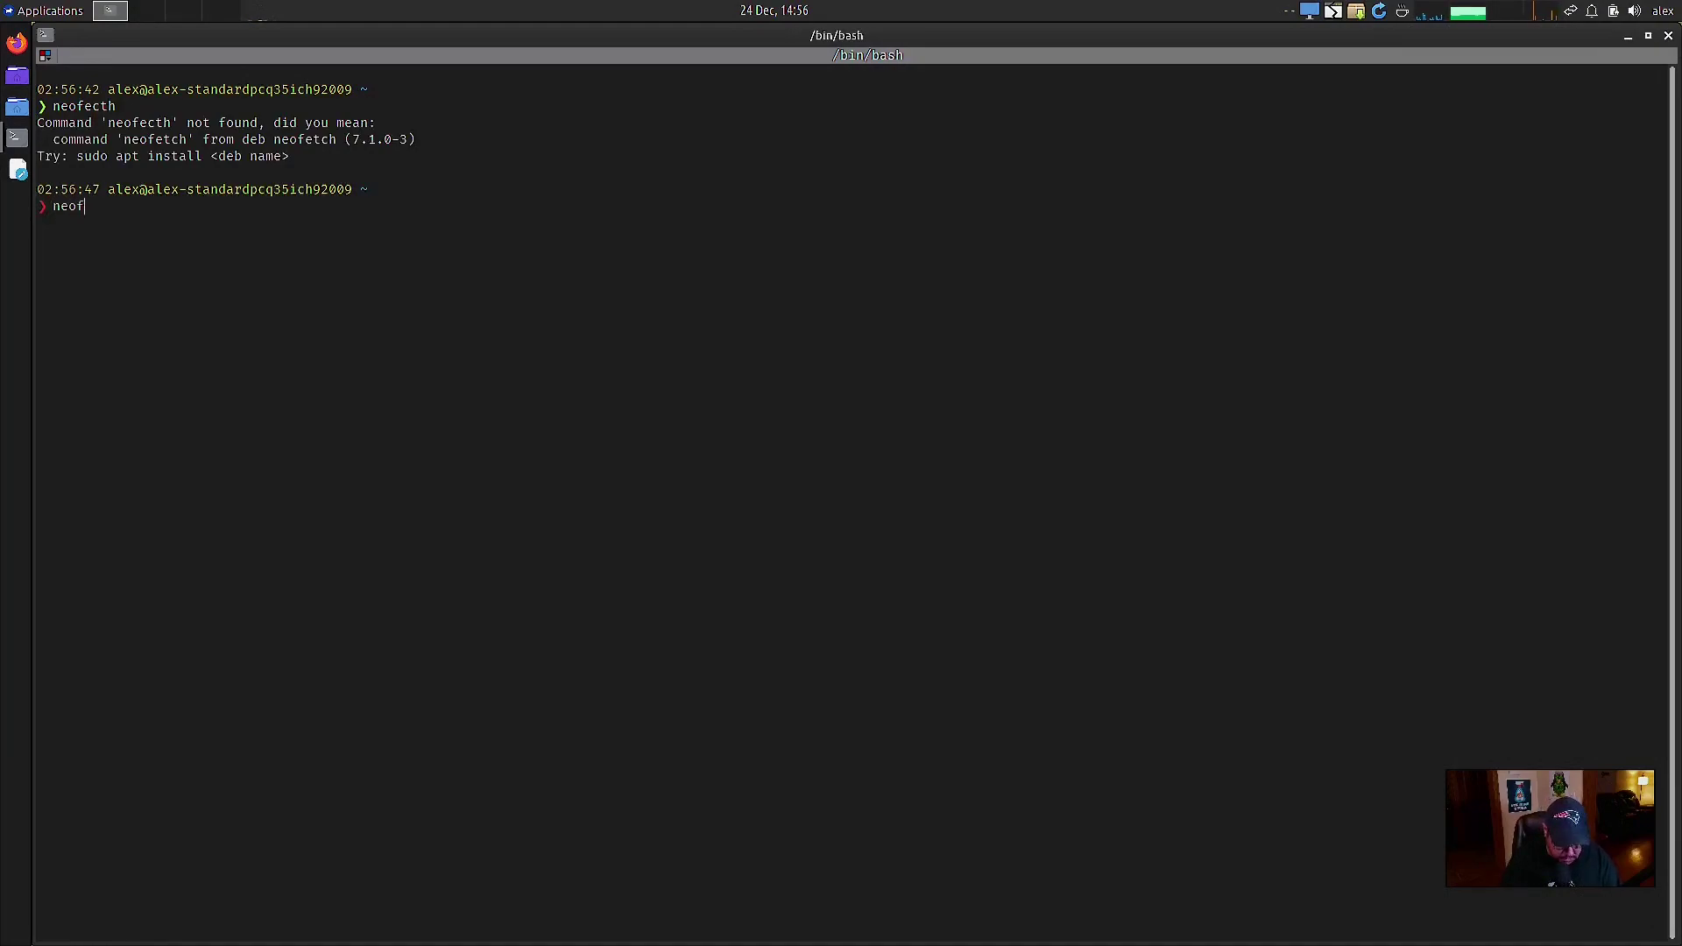
{"action": "type", "text": "etch"}
{"action": "key", "text": "Return"}
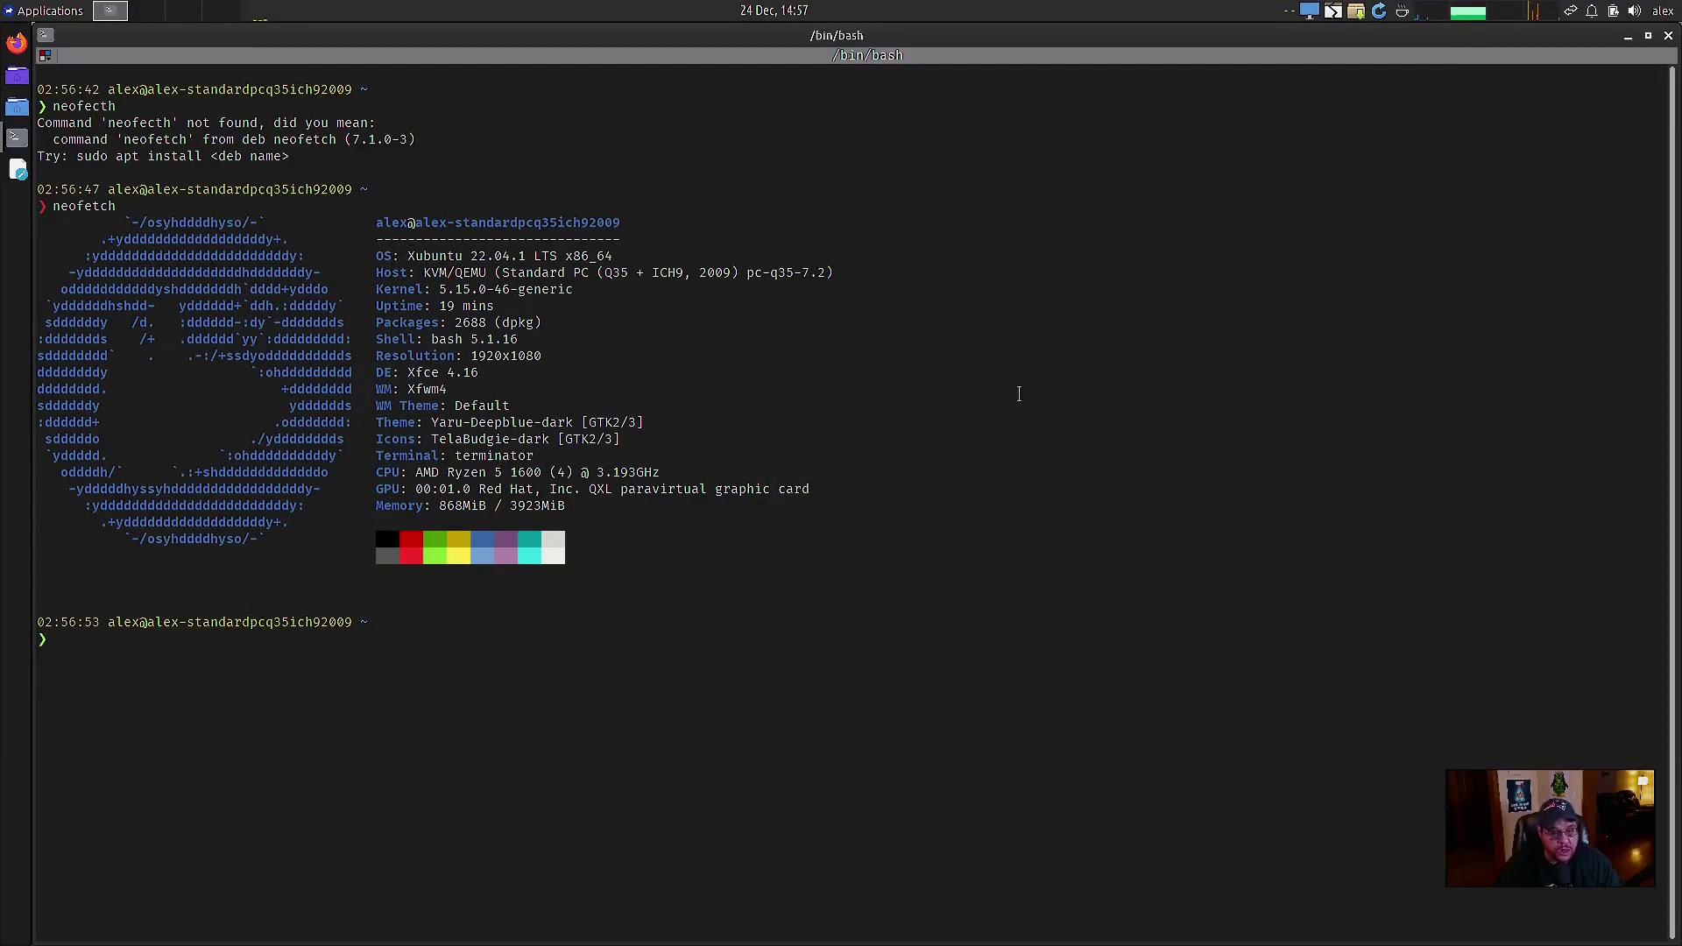
{"action": "left_click", "coordinate": [1668, 35]}
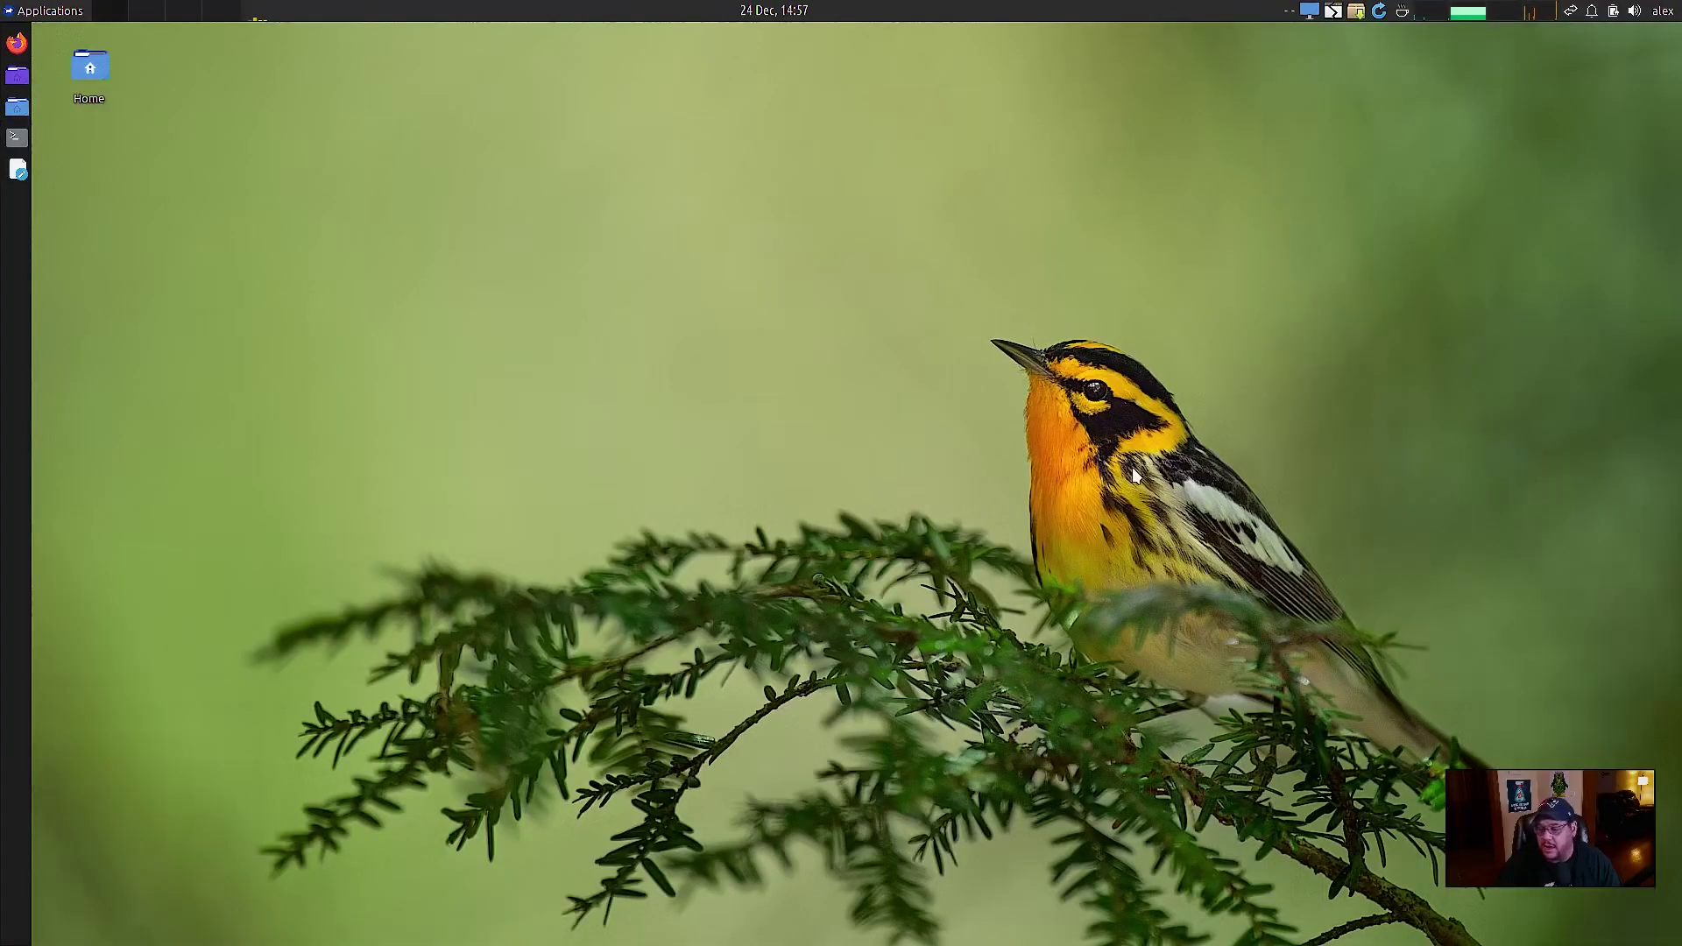